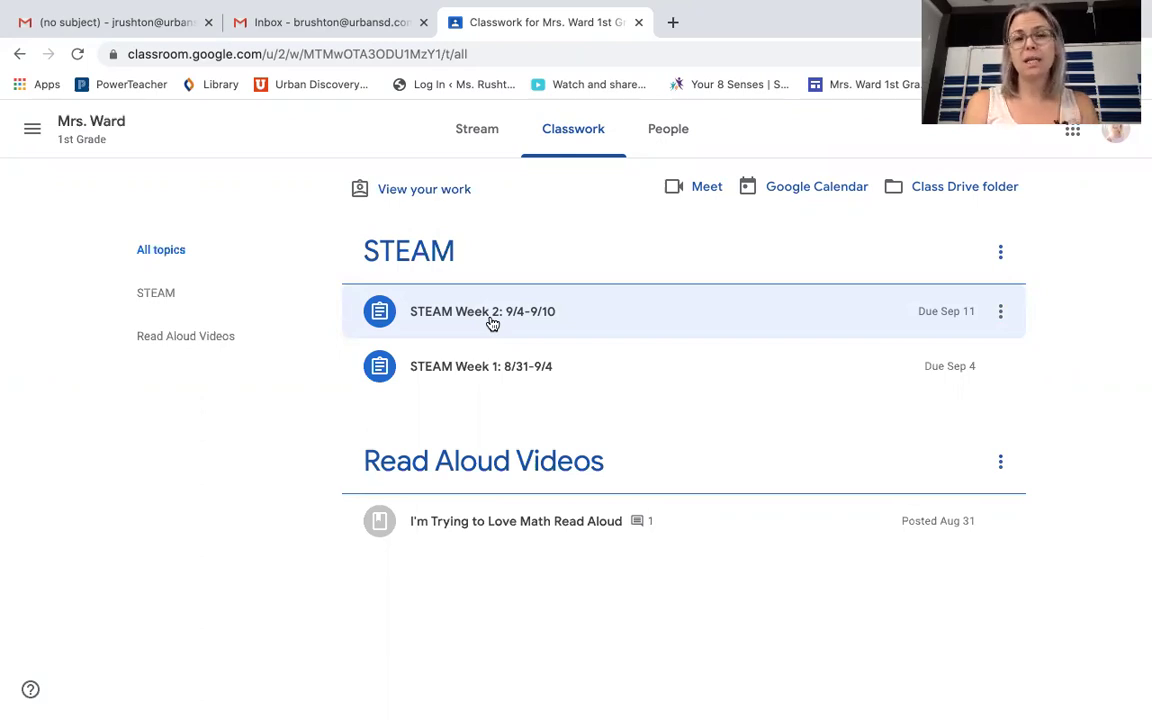
# - Open the All About ME Hoodie presentation from the STEAM Week 2: 9/4-9/10 assignment and view the Include checklist on slide 2
pyautogui.click(491, 321)
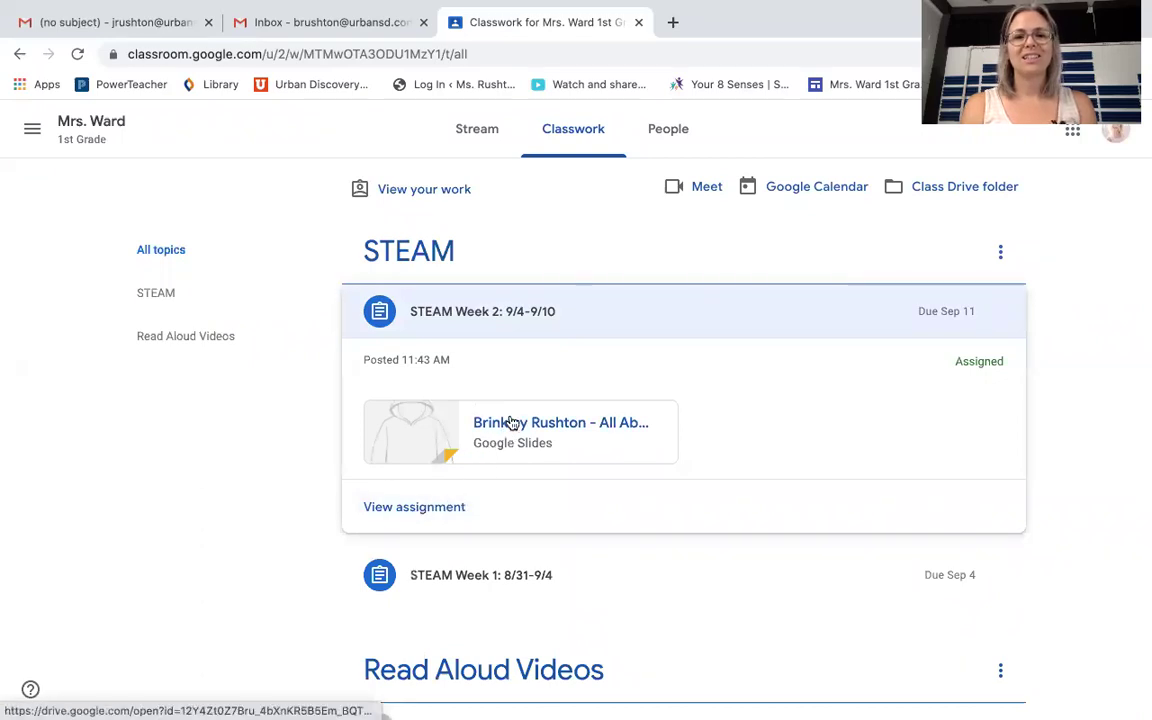
pyautogui.click(436, 508)
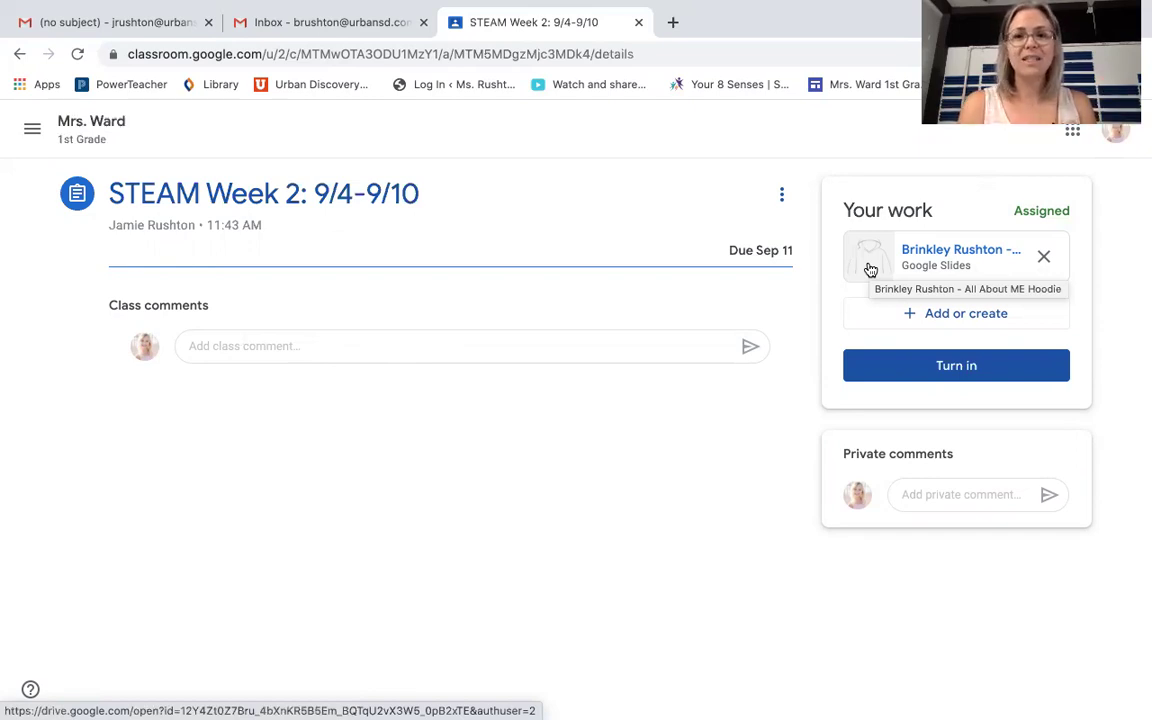
pyautogui.click(871, 270)
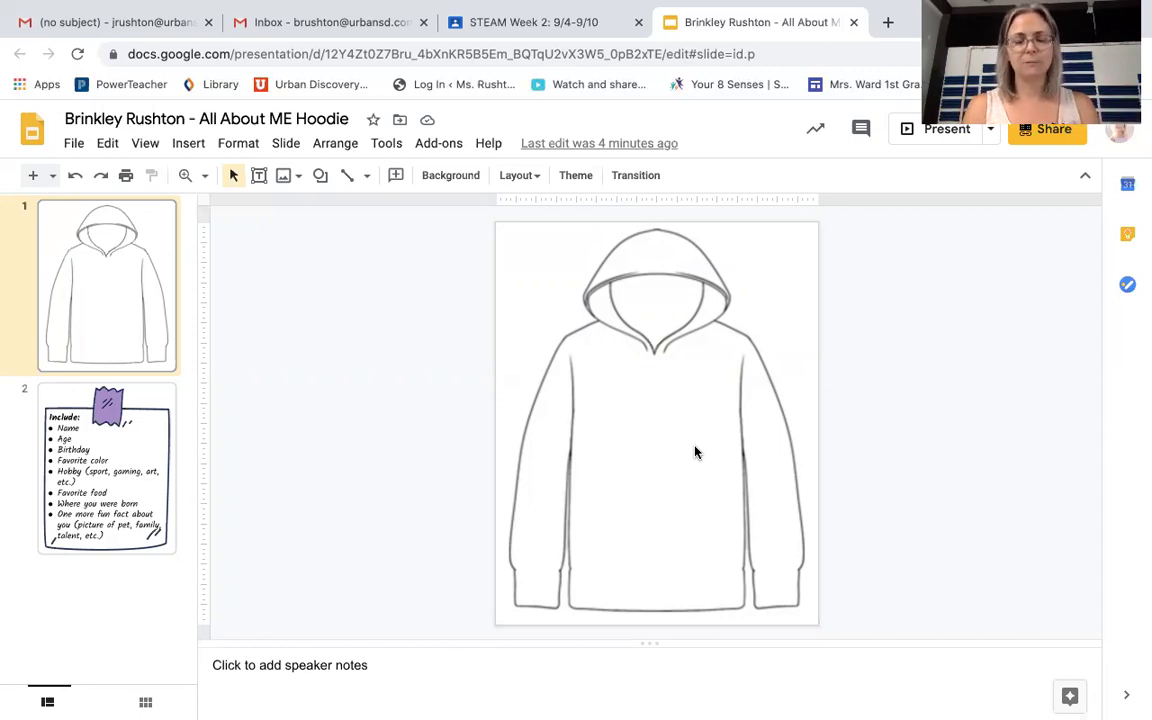
pyautogui.click(80, 481)
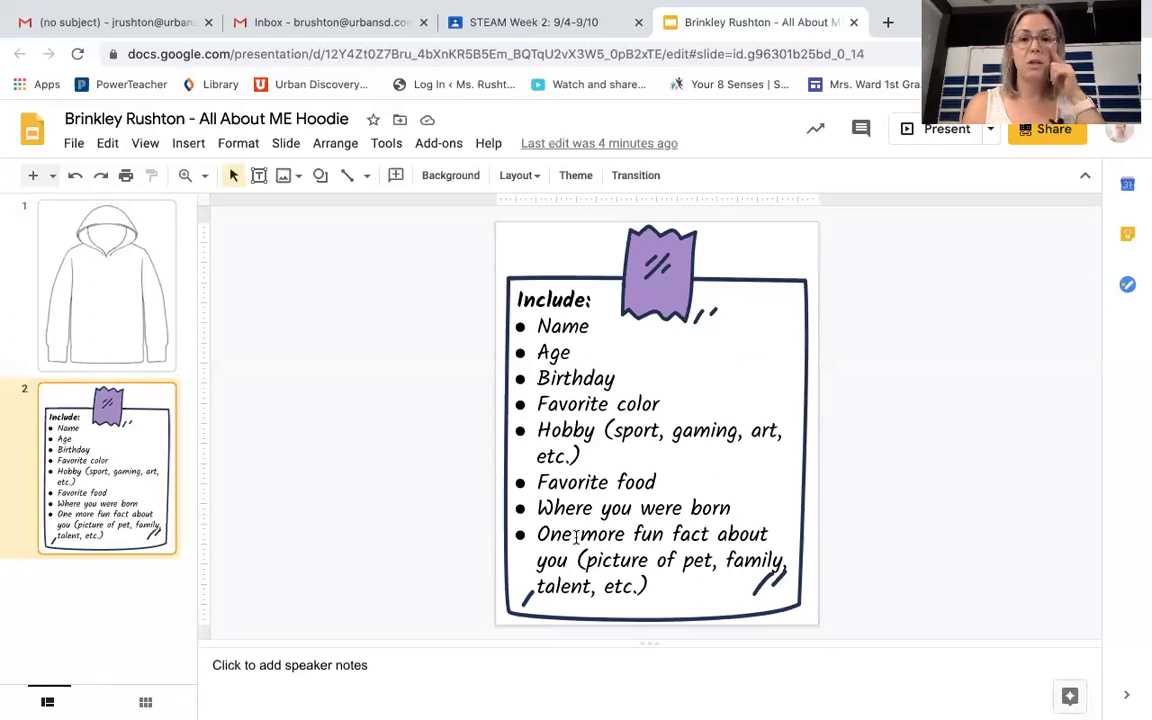
# - Insert word art with the teacher's title and surname on the hoodie slide
pyautogui.click(98, 324)
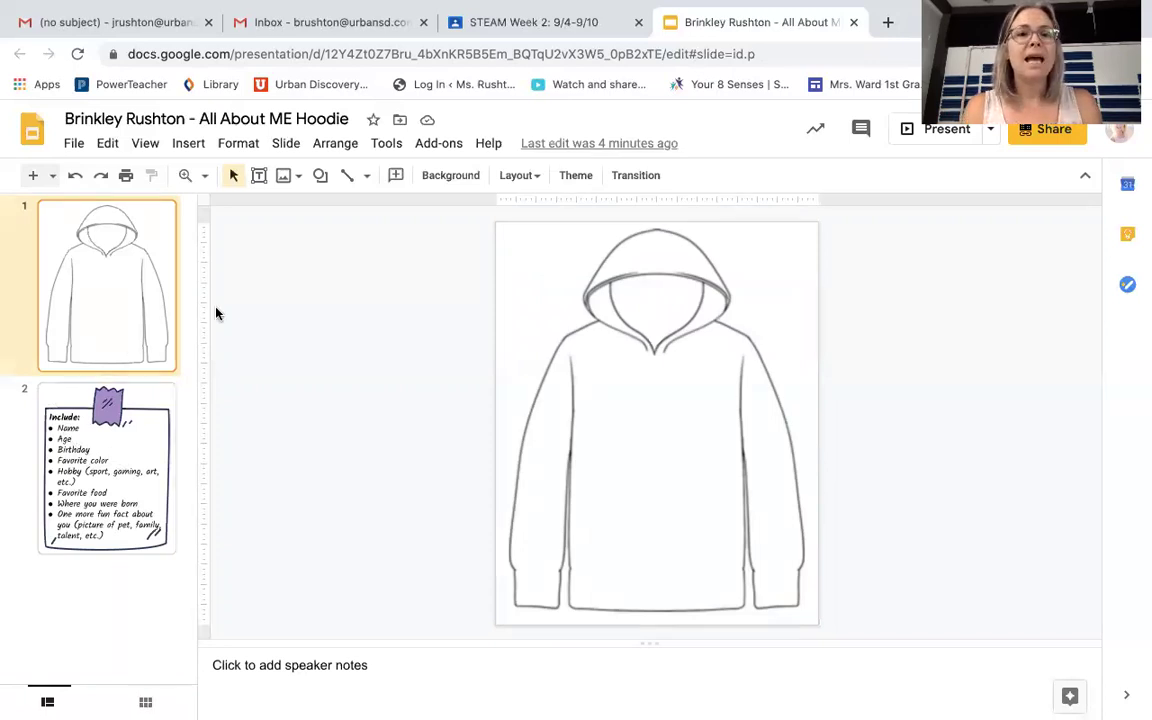
pyautogui.click(190, 145)
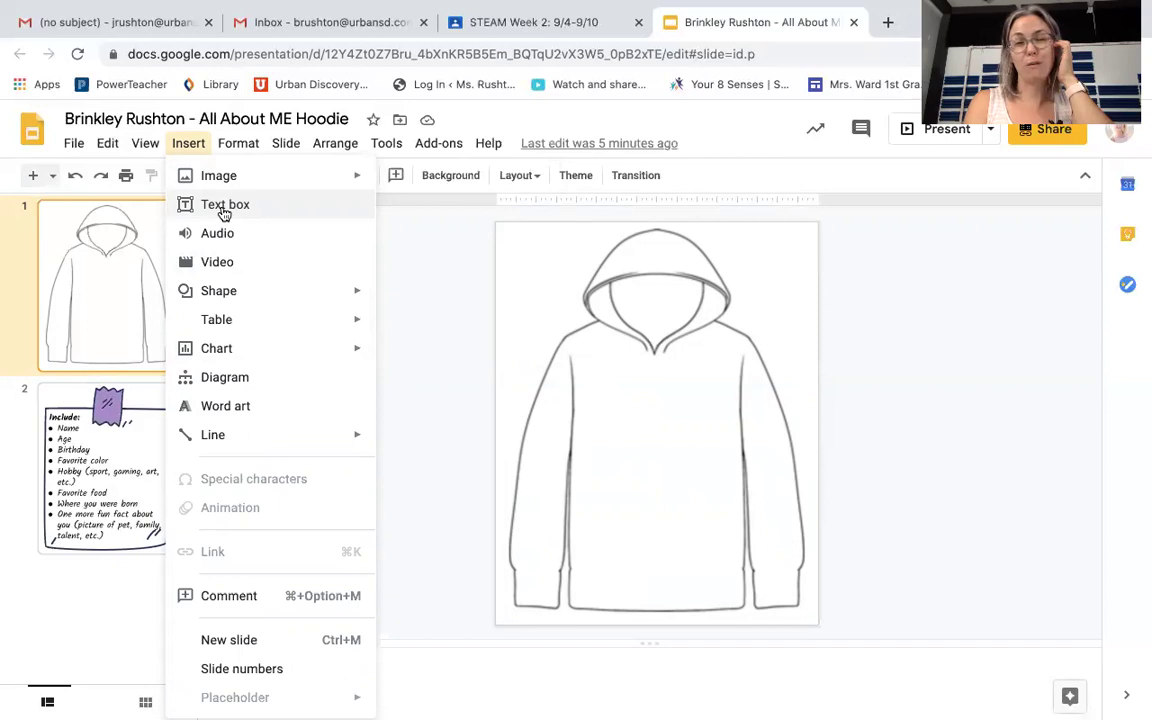
pyautogui.click(230, 406)
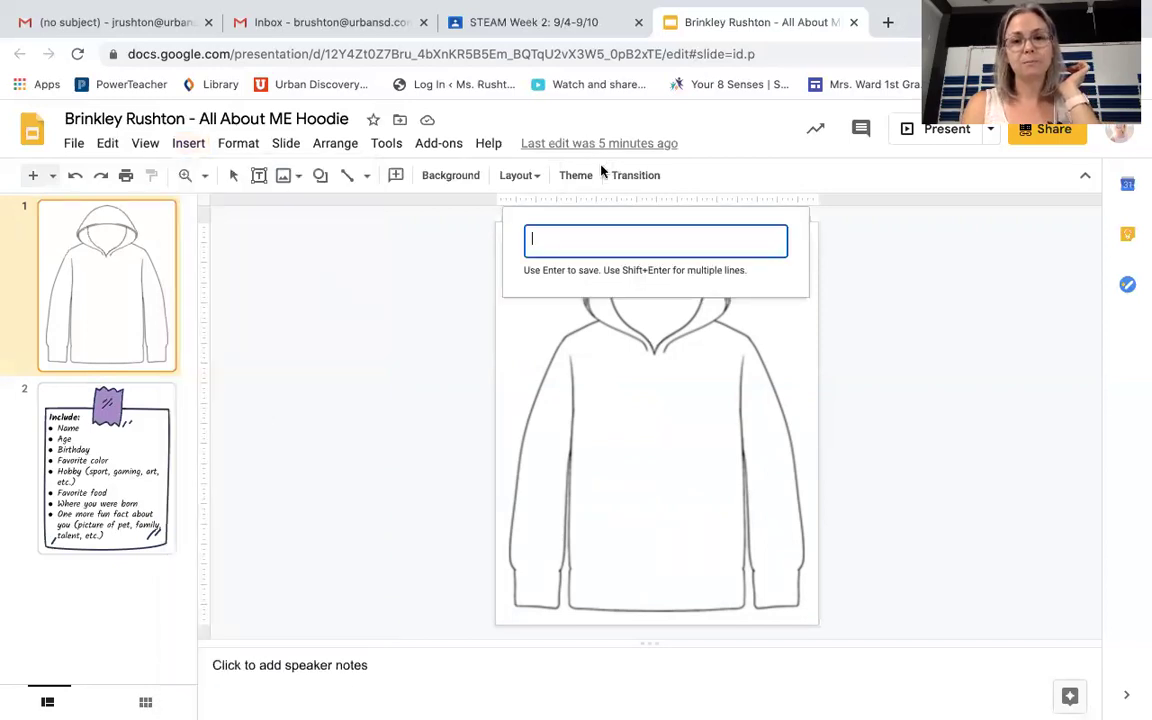
pyautogui.write('Mrs. ')
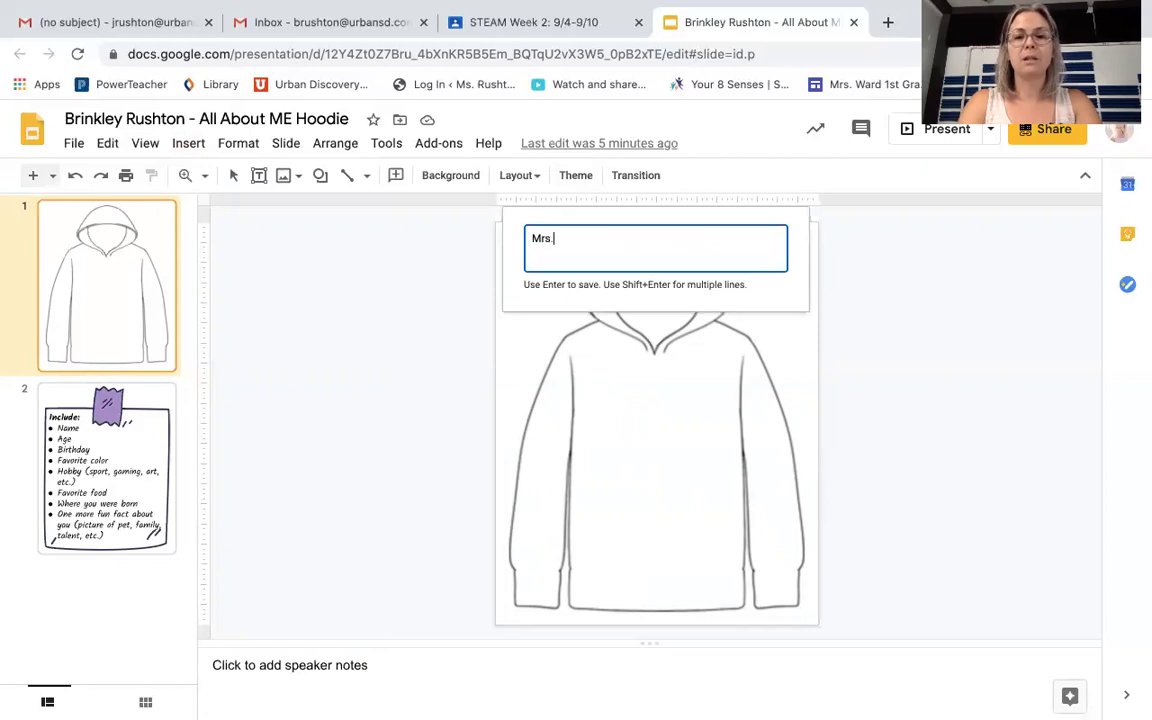
pyautogui.write('Rush')
pyautogui.press('BackSpace')
pyautogui.write('t')
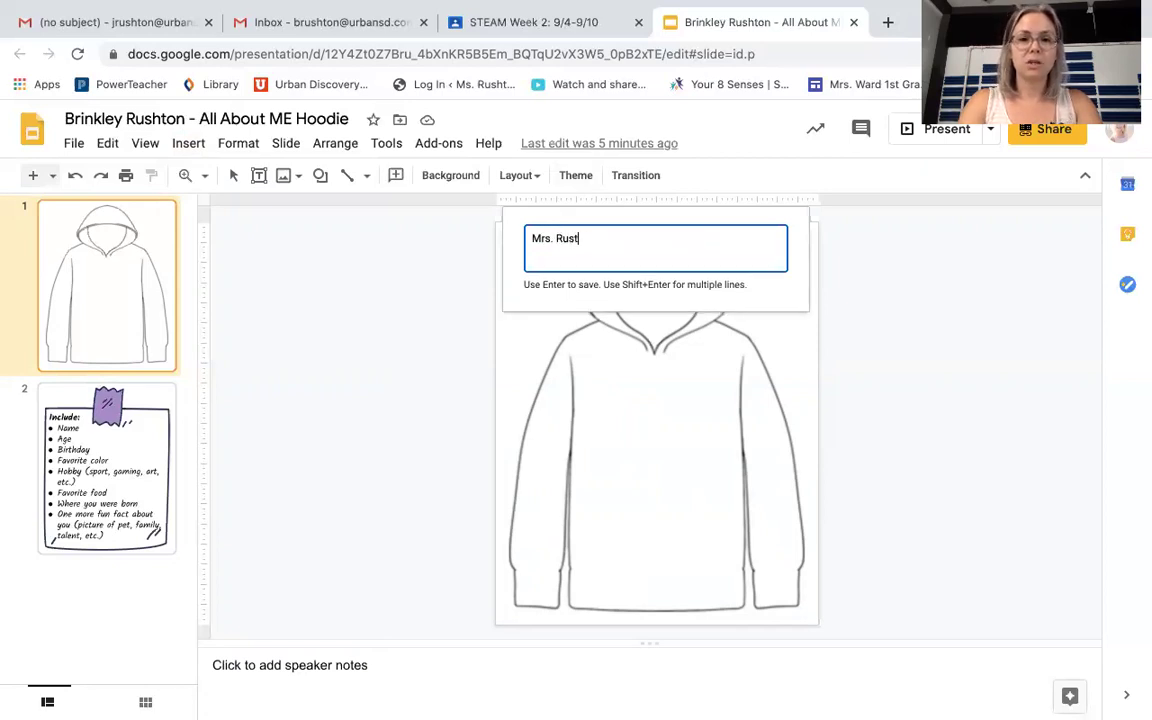
pyautogui.press('BackSpace')
pyautogui.write('ht')
pyautogui.press('BackSpace')
pyautogui.write('ton')
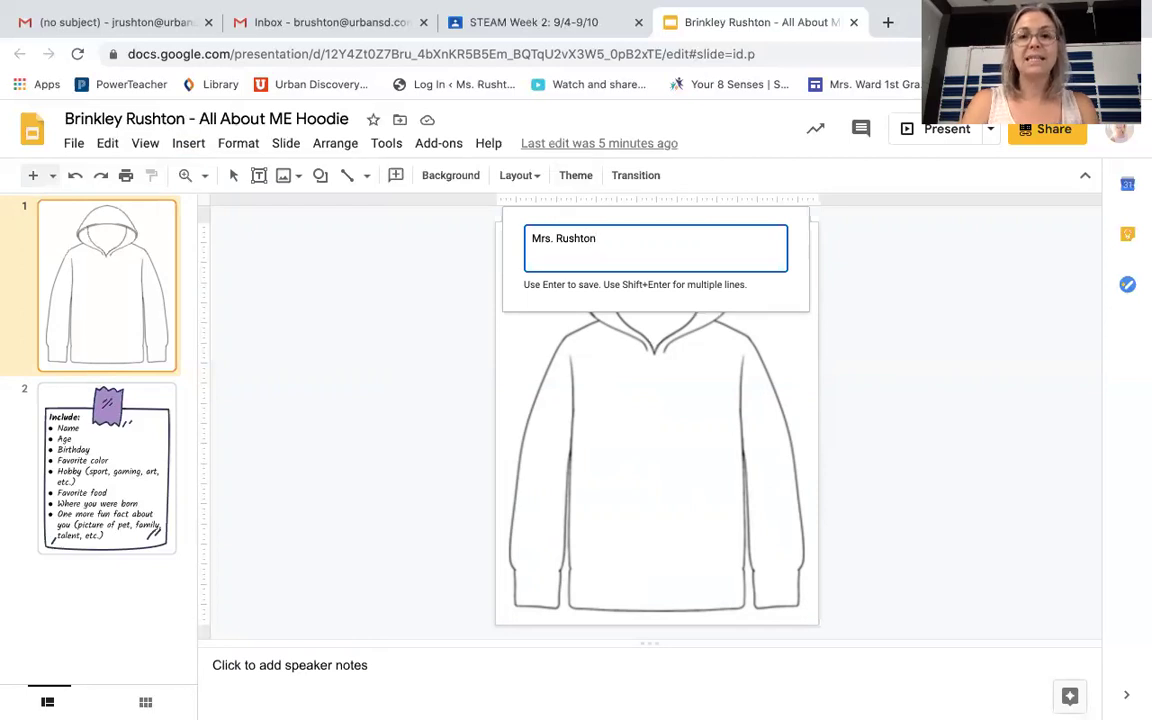
pyautogui.press('Return')
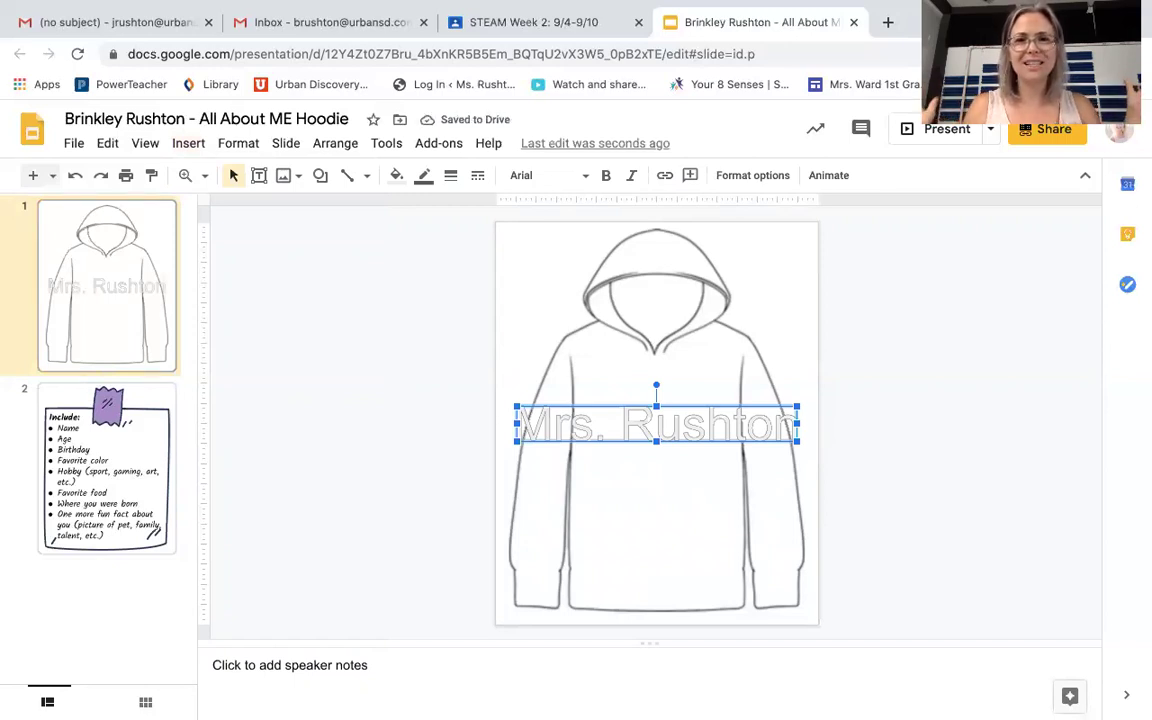
# - Add the Rock Salt font from the handwriting fonts and apply it to the name word art
pyautogui.click(586, 178)
pyautogui.scroll(-5, 617, 452)
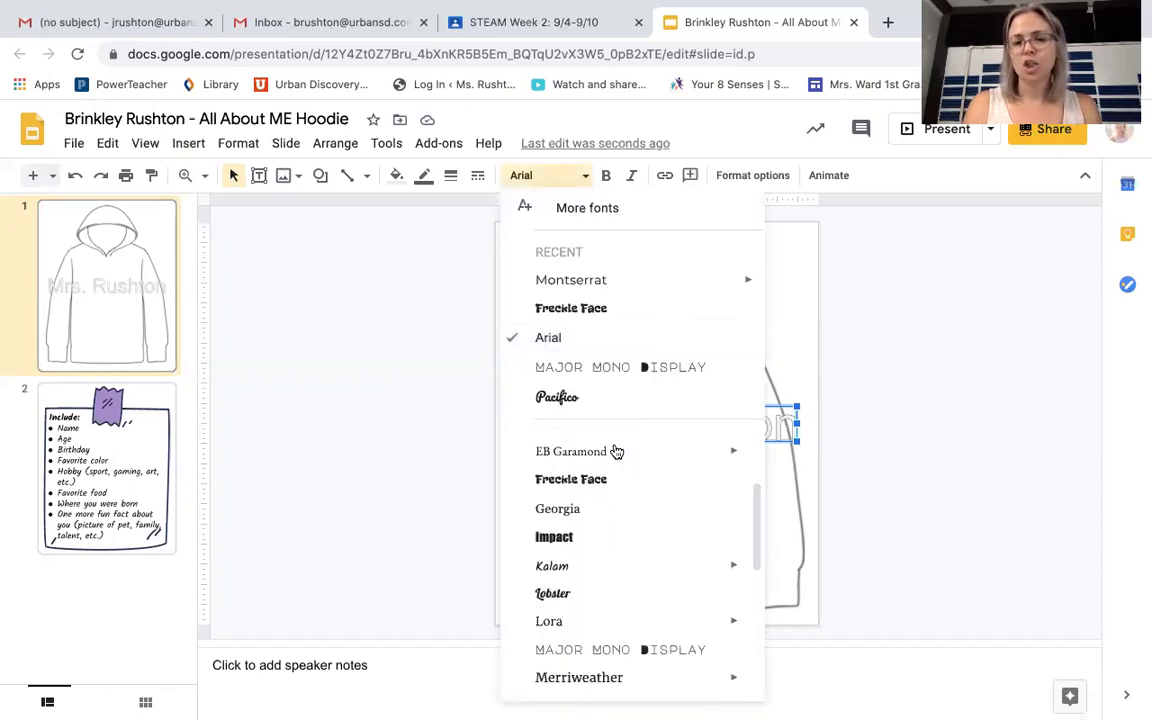
pyautogui.scroll(5, 617, 452)
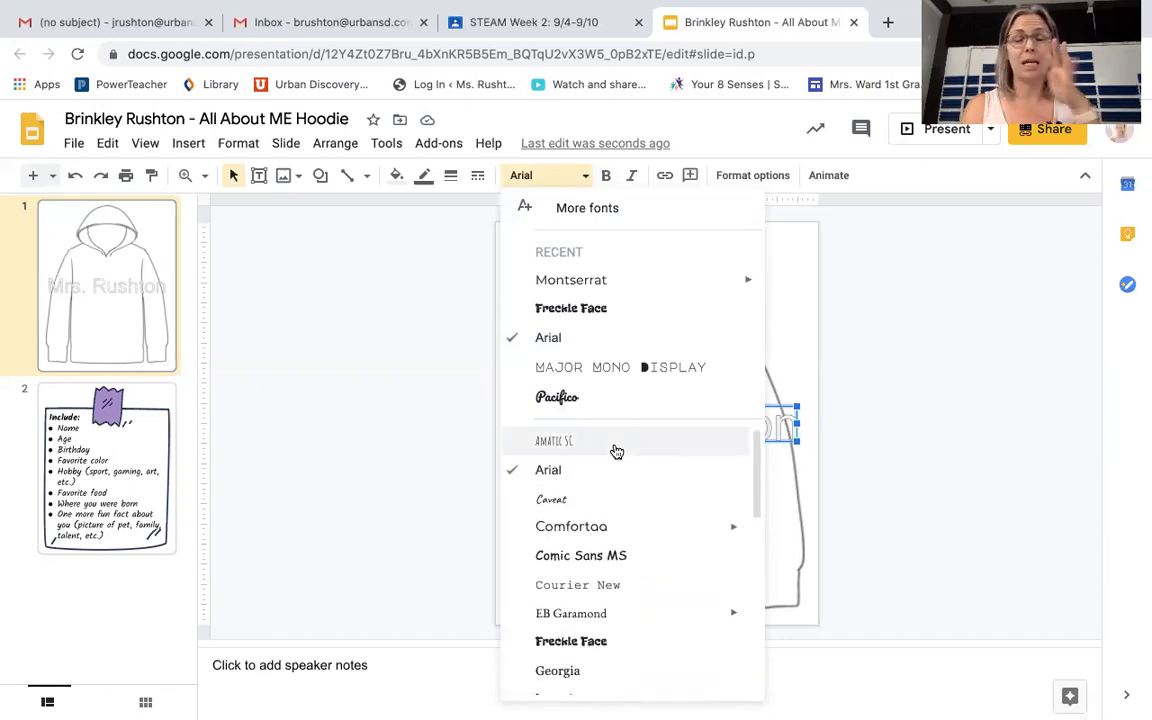
pyautogui.click(580, 213)
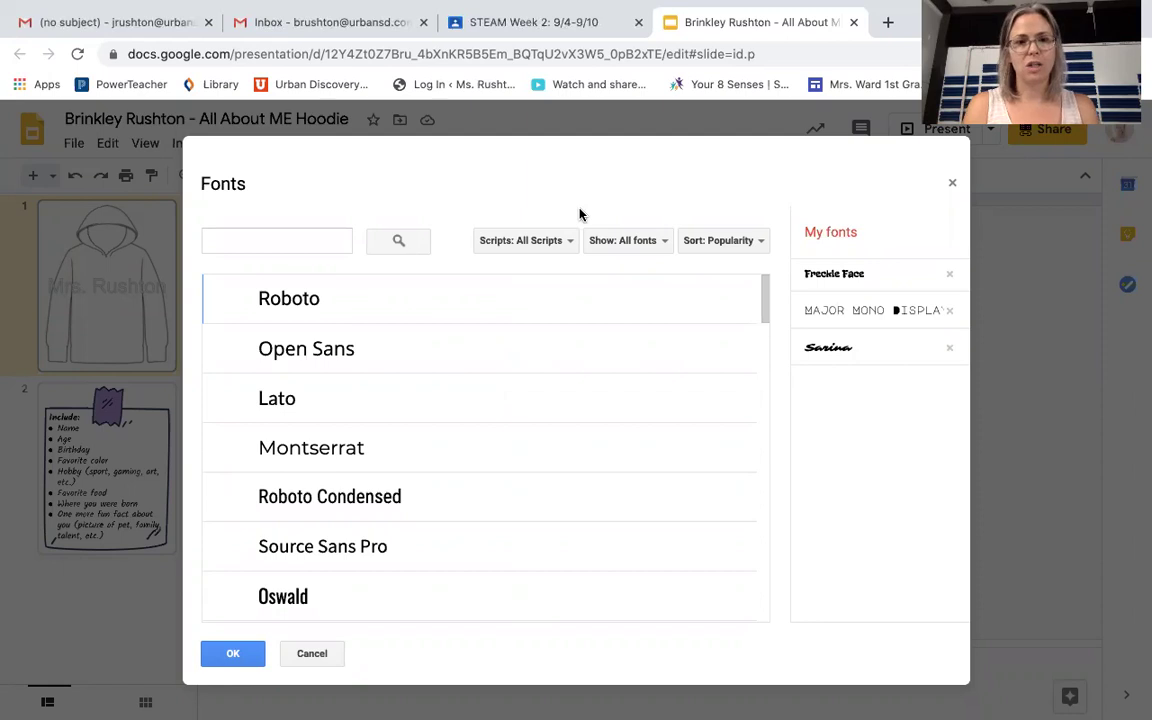
pyautogui.click(647, 248)
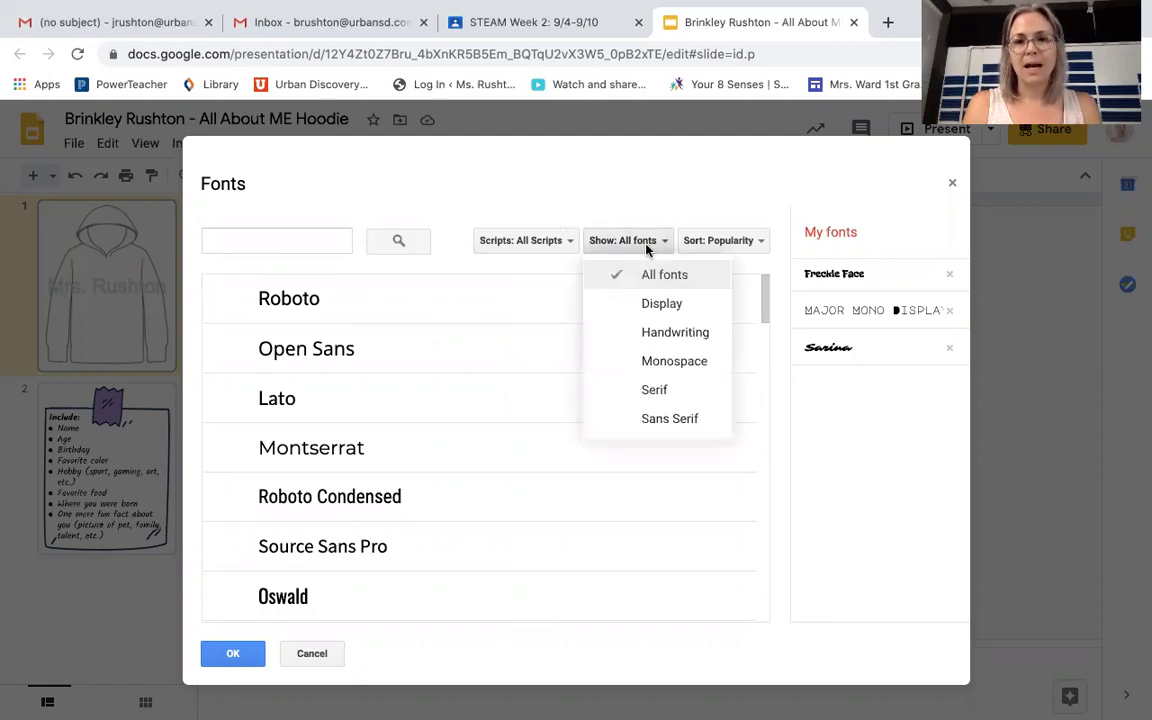
pyautogui.click(660, 334)
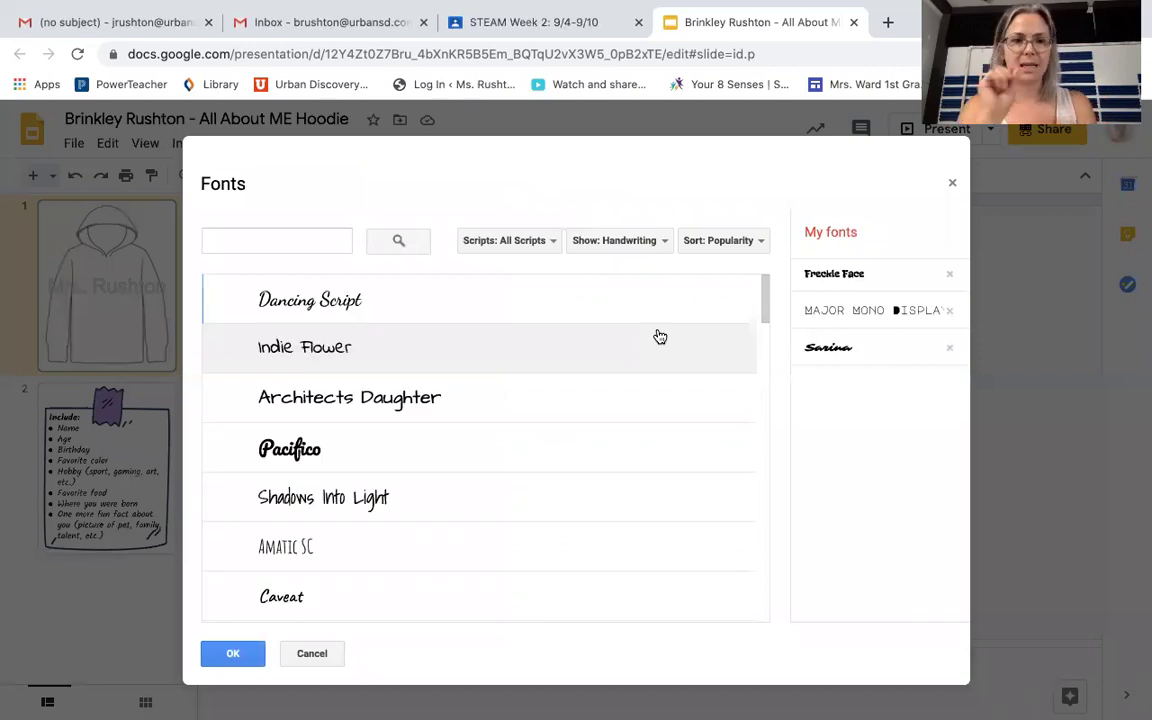
pyautogui.scroll(-3, 445, 427)
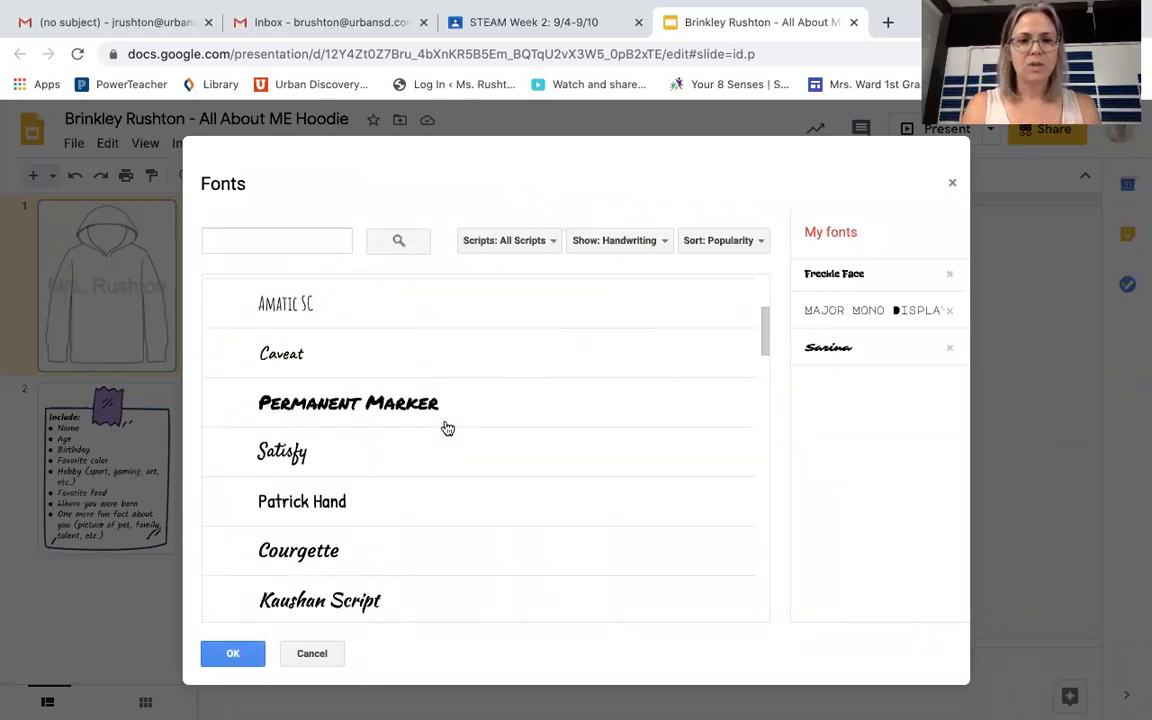
pyautogui.scroll(-10, 447, 428)
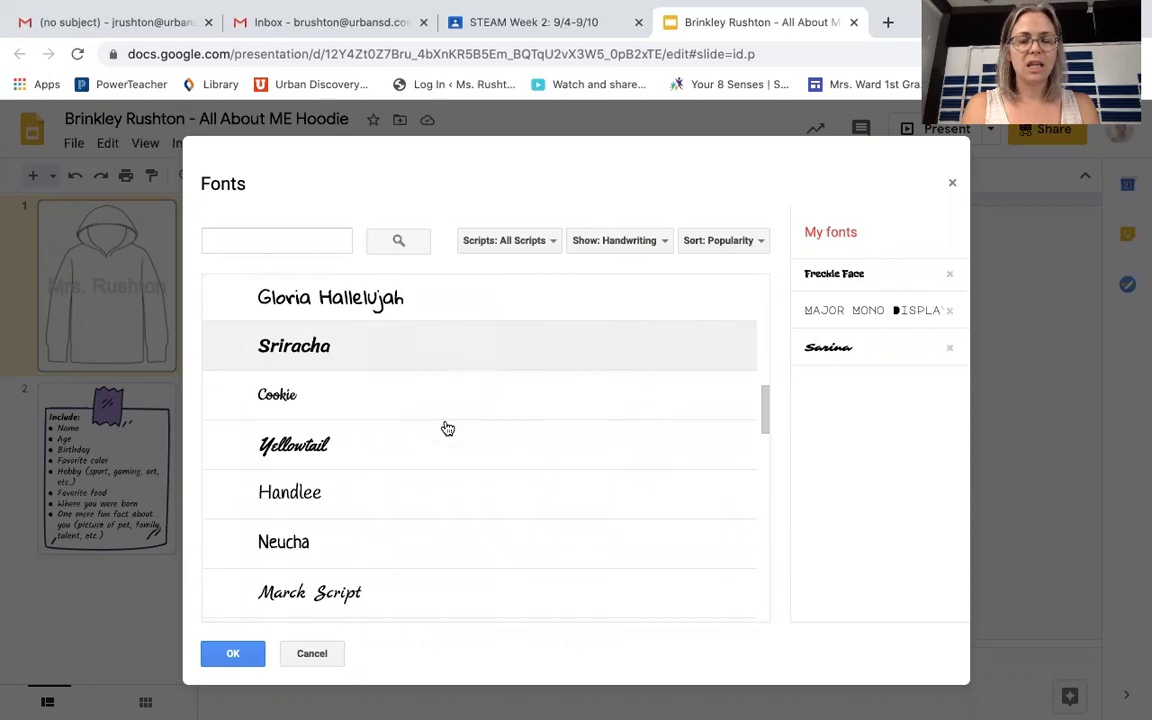
pyautogui.scroll(-5, 445, 428)
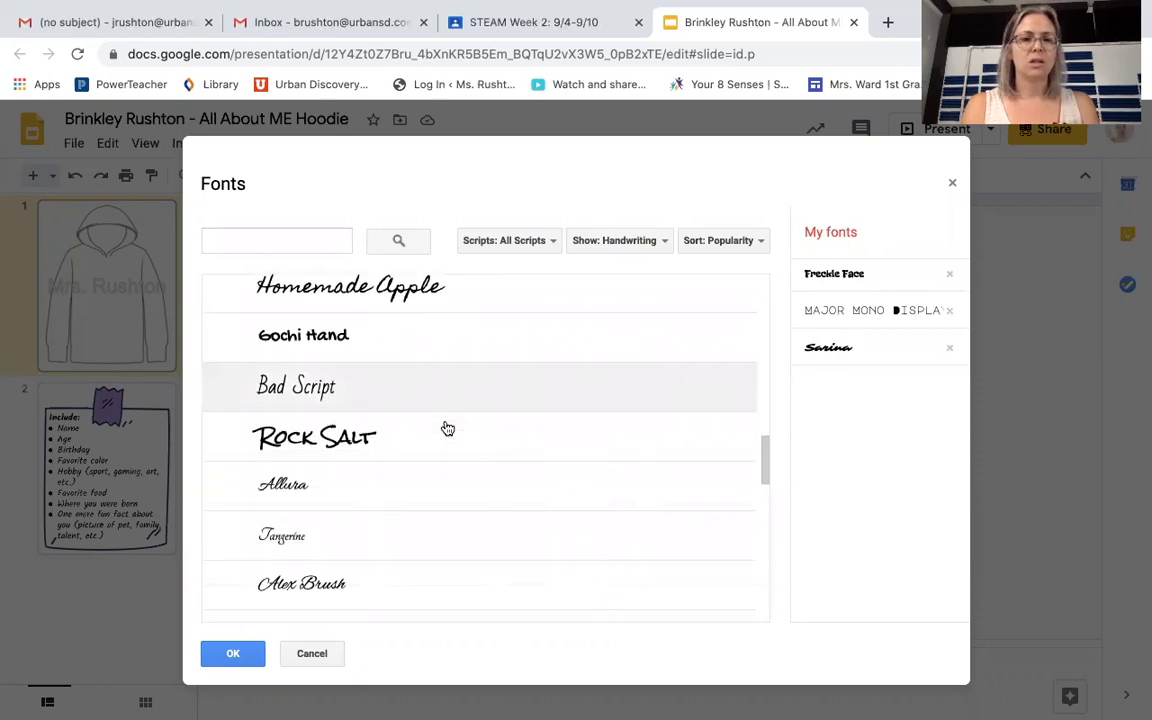
pyautogui.click(382, 397)
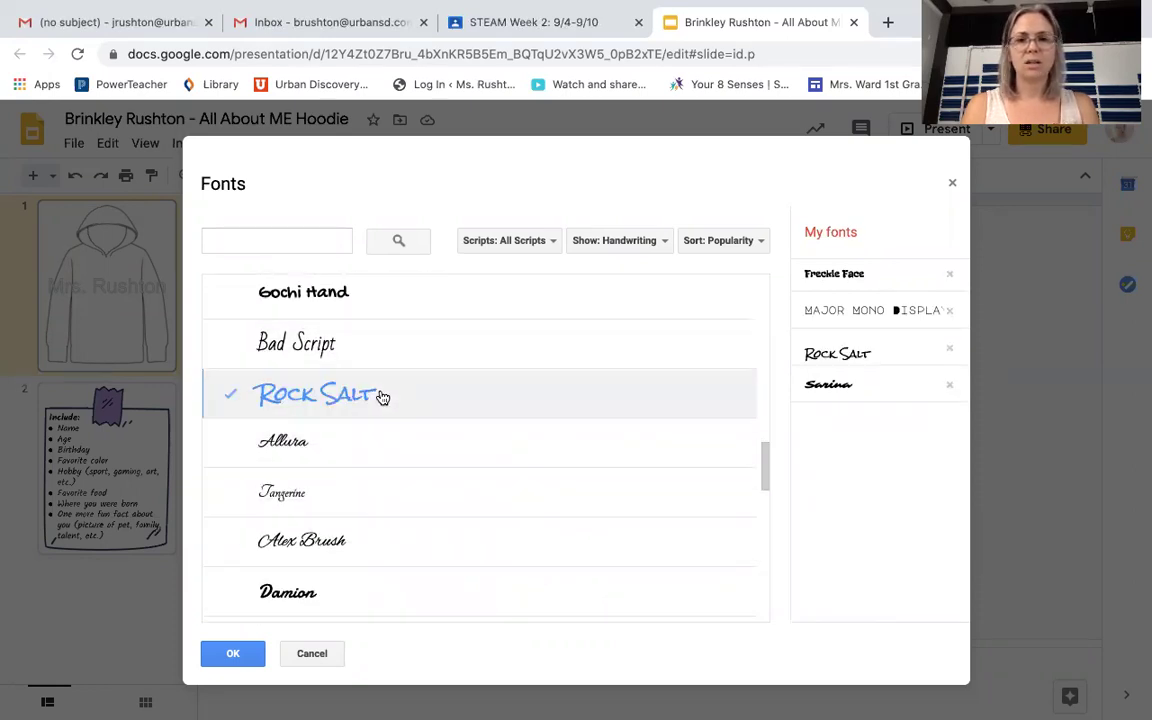
pyautogui.click(248, 653)
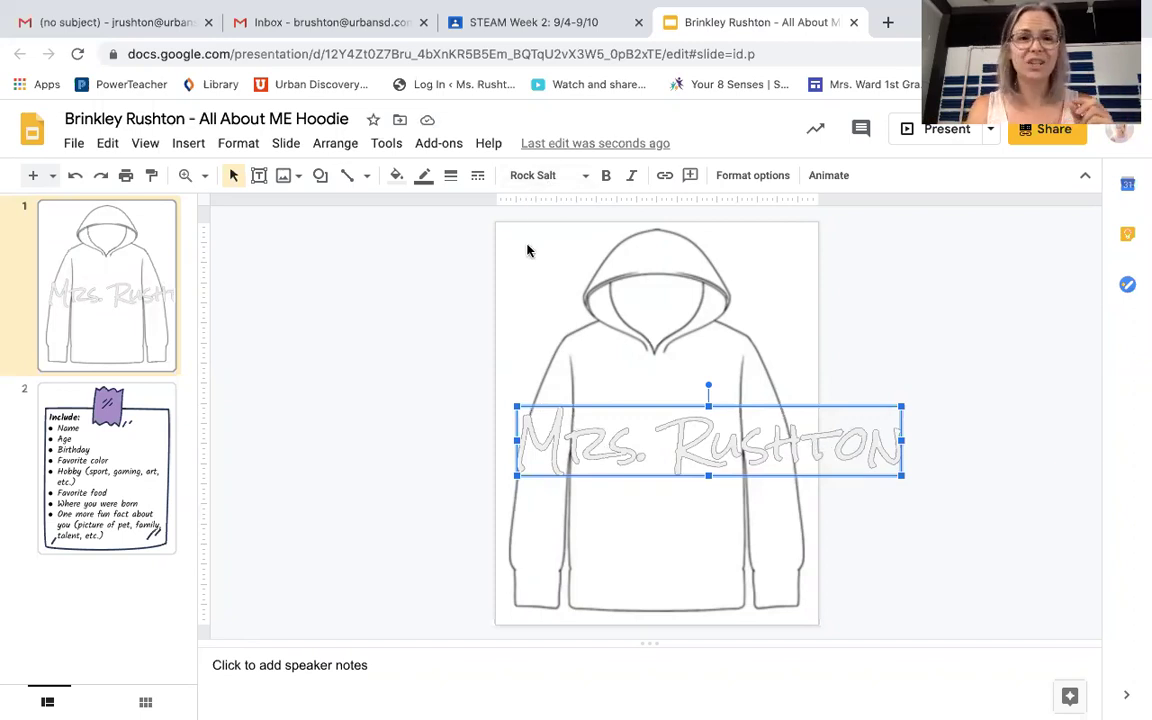
# - Fill the name word art with a custom radial gradient whose first stop is magenta
pyautogui.click(396, 177)
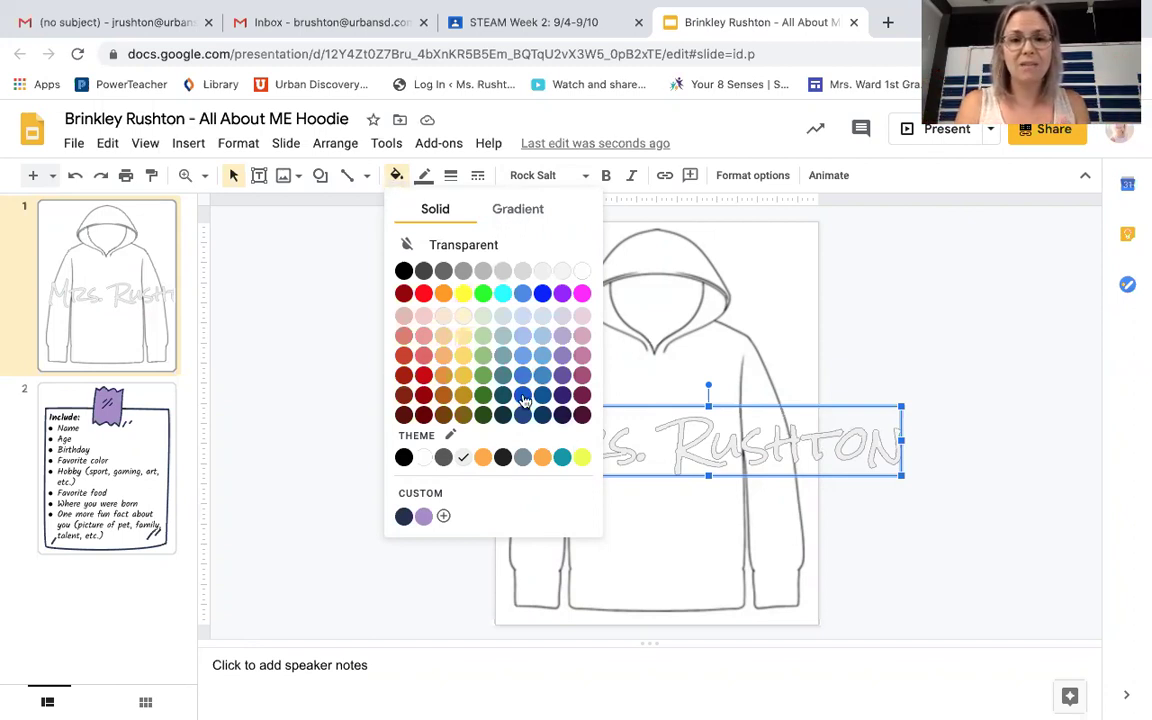
pyautogui.click(524, 215)
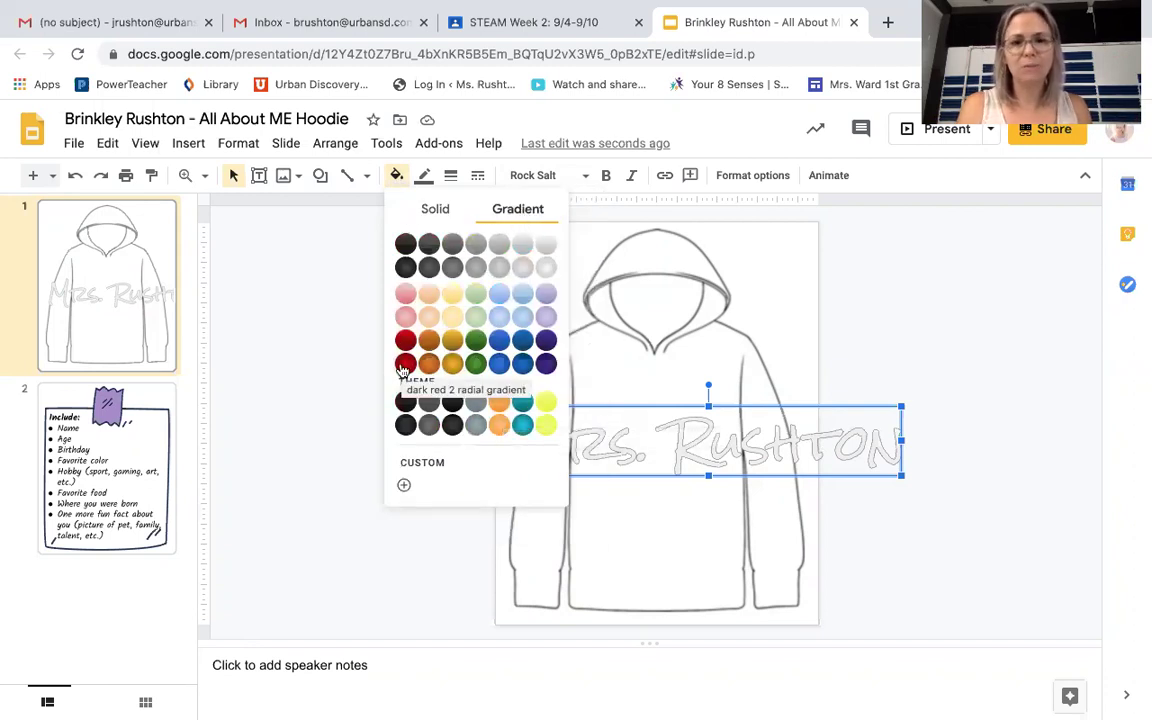
pyautogui.click(403, 485)
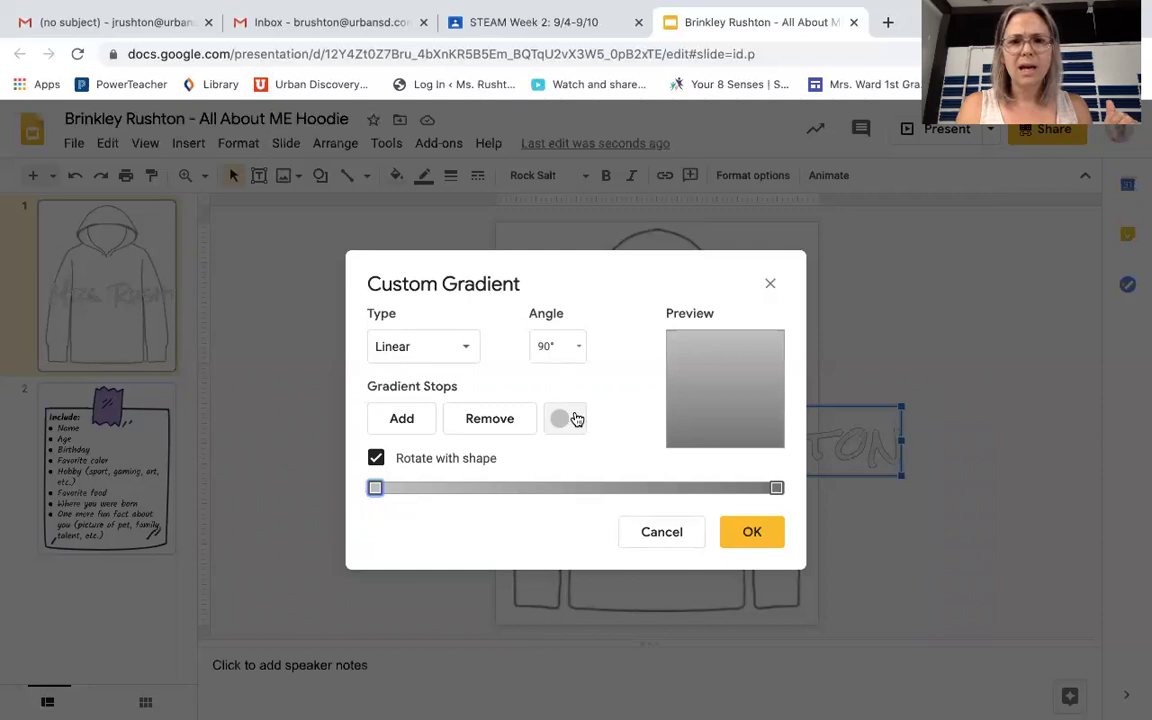
pyautogui.click(573, 418)
pyautogui.click(741, 507)
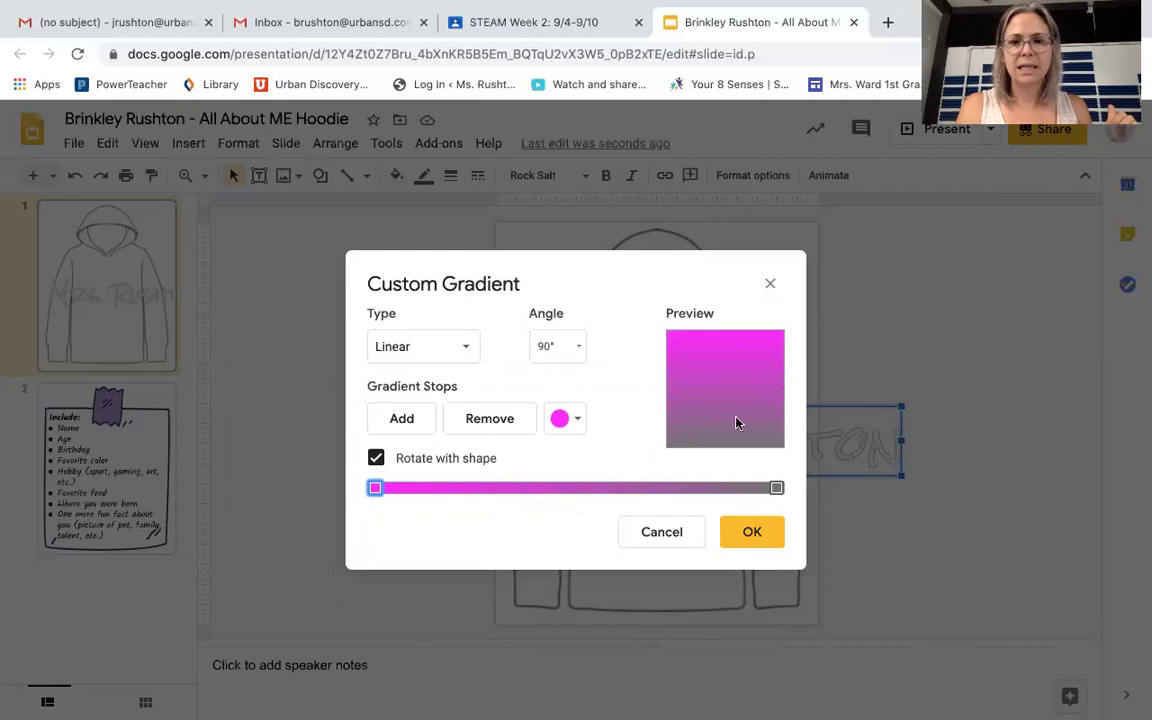
pyautogui.click(472, 350)
pyautogui.click(439, 412)
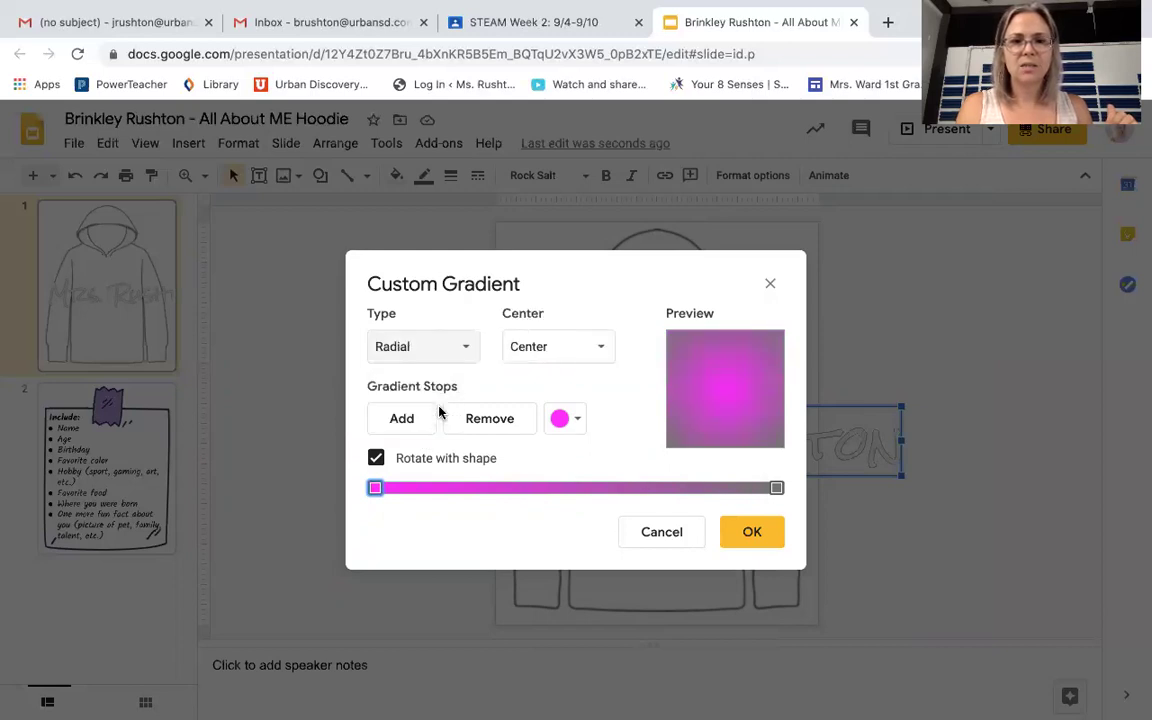
pyautogui.click(760, 536)
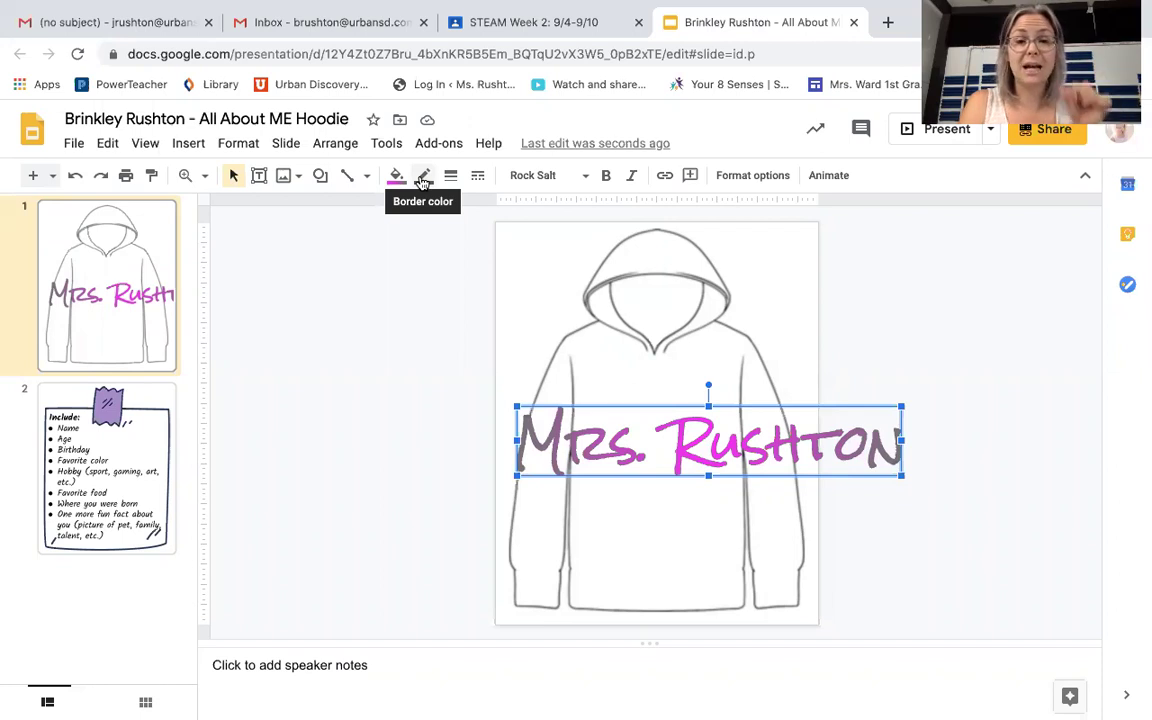
# - Give the name word art a black border with a thicker border weight
pyautogui.click(423, 180)
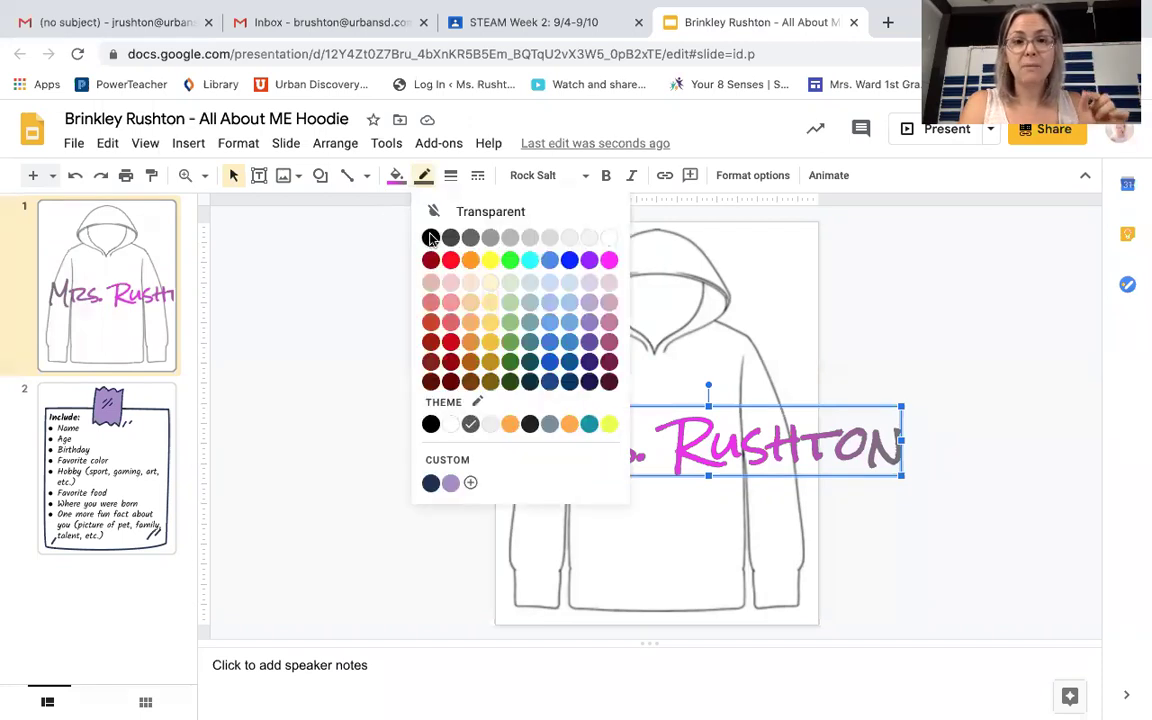
pyautogui.click(430, 237)
pyautogui.click(448, 177)
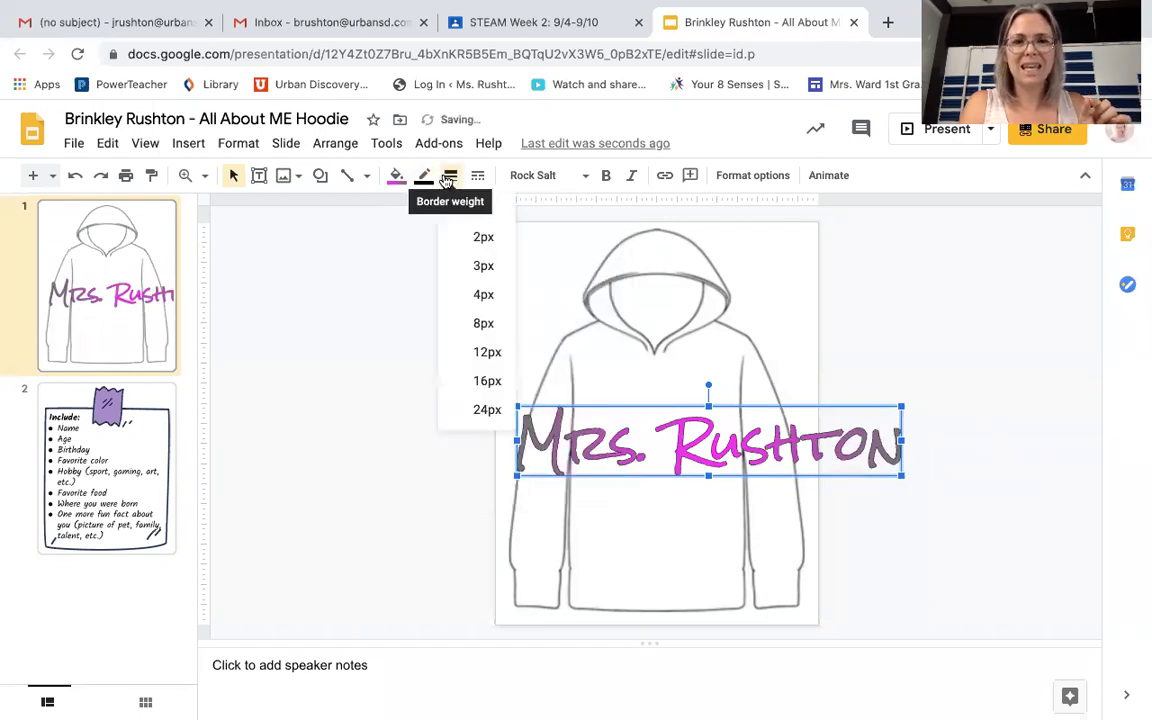
pyautogui.click(469, 306)
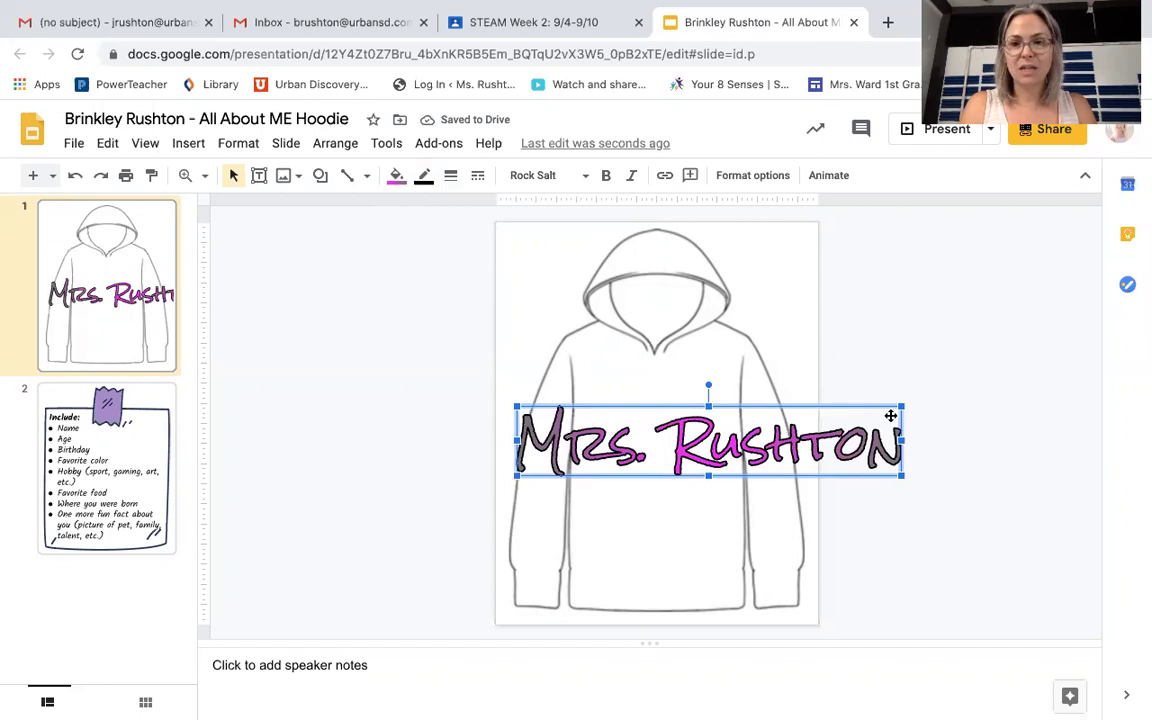
# - Shrink the name word art and rotate it to read upward so it fits inside the hoodie's left-hand sleeve
pyautogui.moveTo(902, 407); pyautogui.dragTo(690, 451)
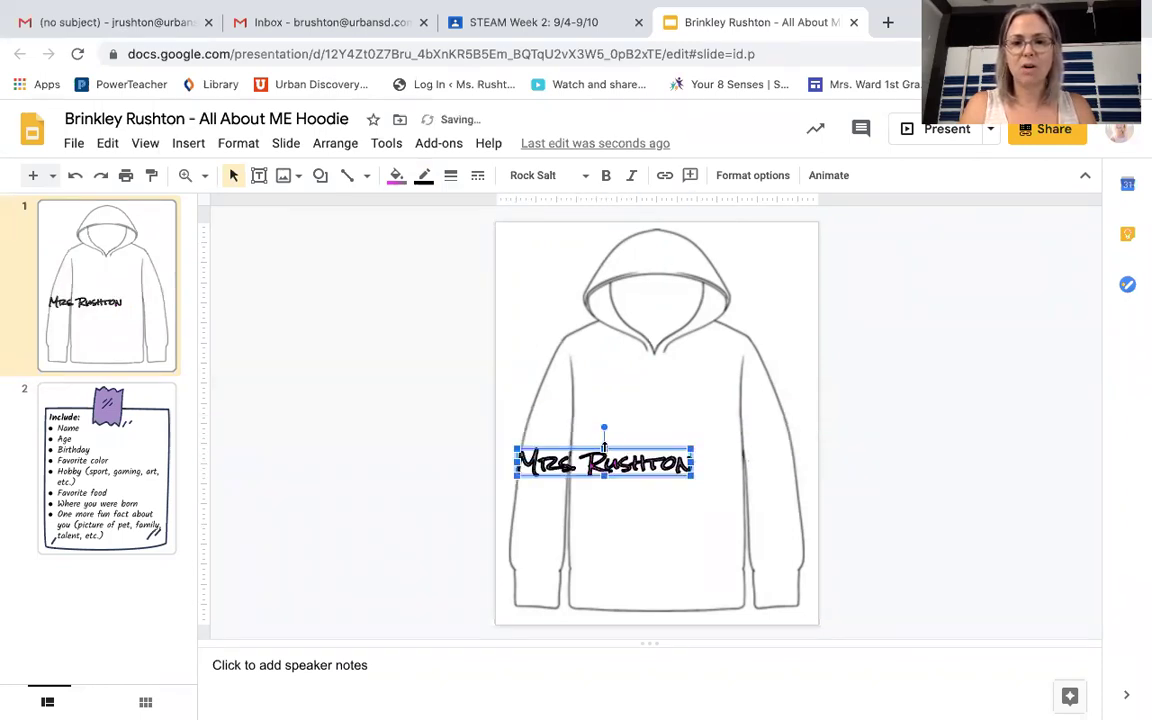
pyautogui.moveTo(604, 448); pyautogui.dragTo(592, 350)
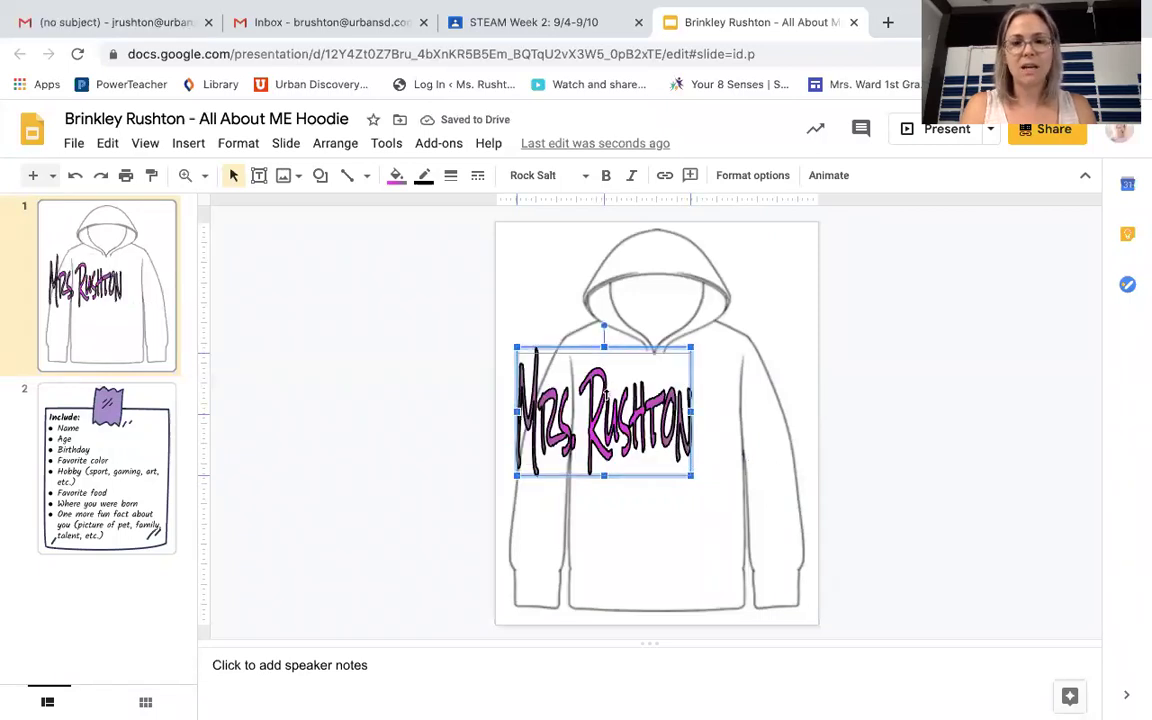
pyautogui.moveTo(604, 348); pyautogui.dragTo(612, 410)
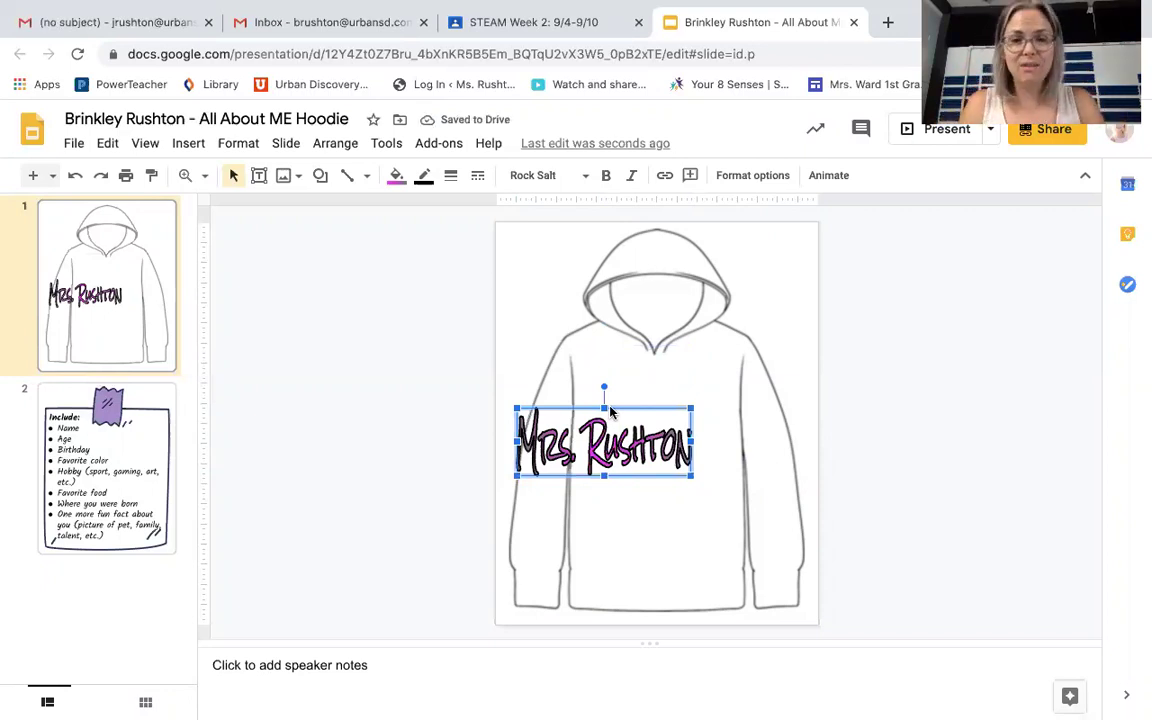
pyautogui.moveTo(600, 386); pyautogui.dragTo(558, 488)
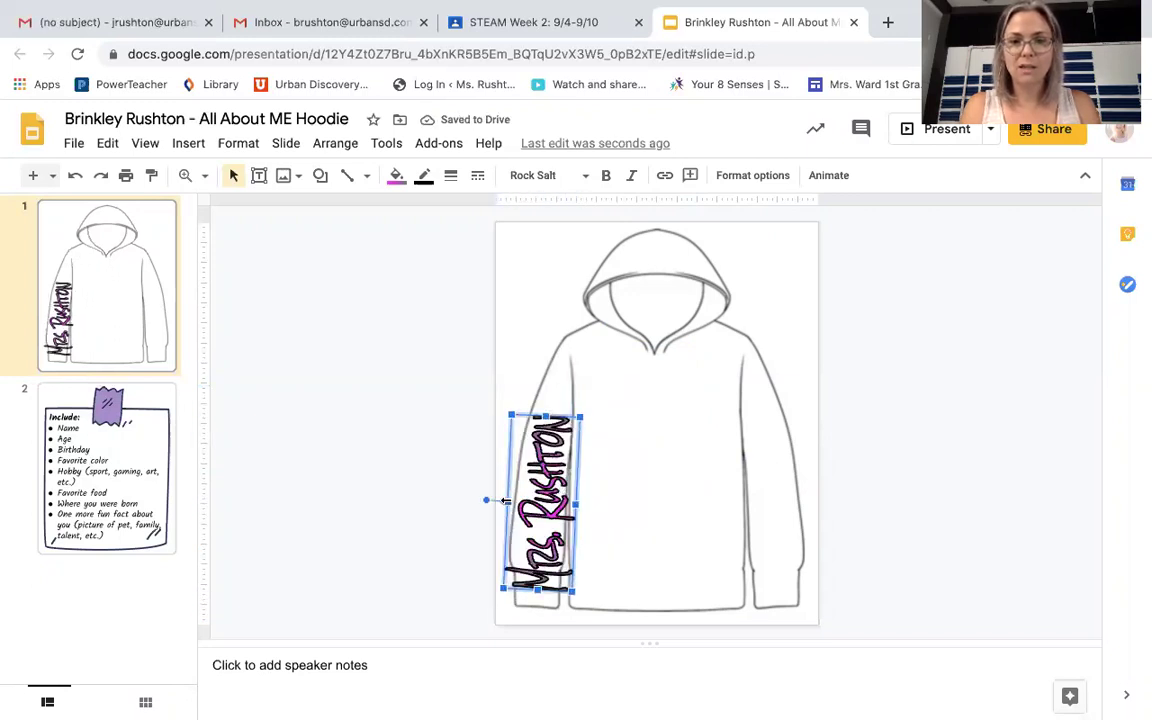
pyautogui.moveTo(509, 501); pyautogui.dragTo(561, 504)
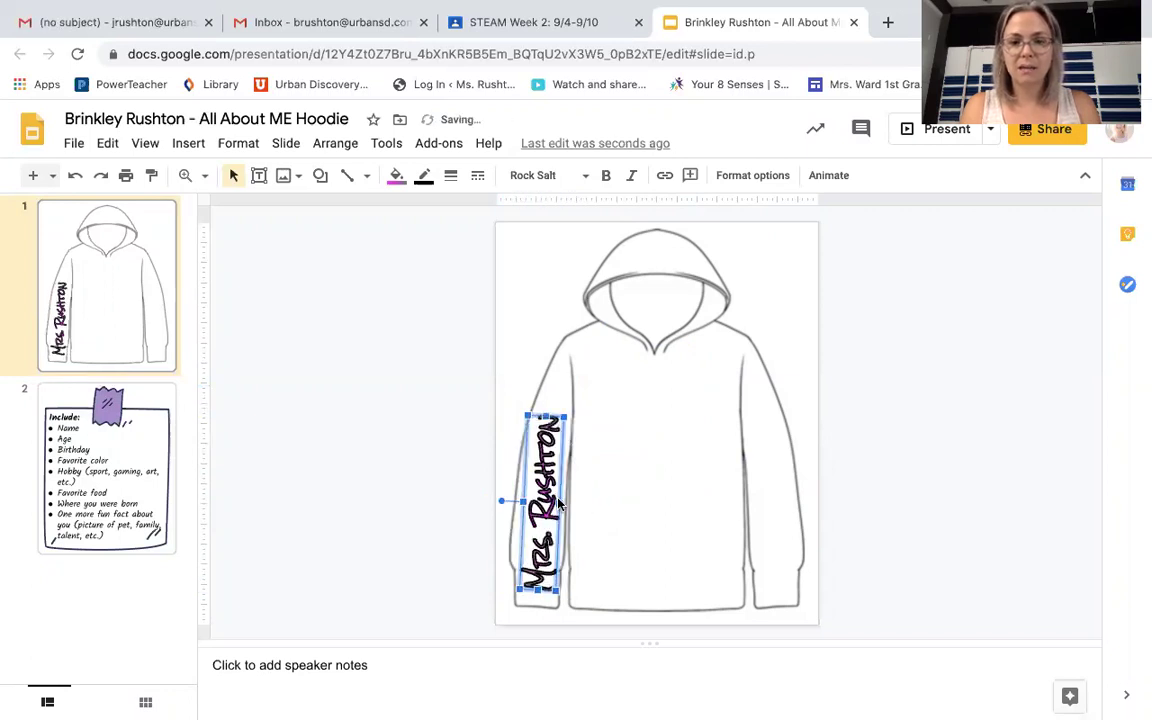
# - Nudge the name word art slightly higher on the hoodie's left-hand sleeve and deselect it
pyautogui.press('Up')
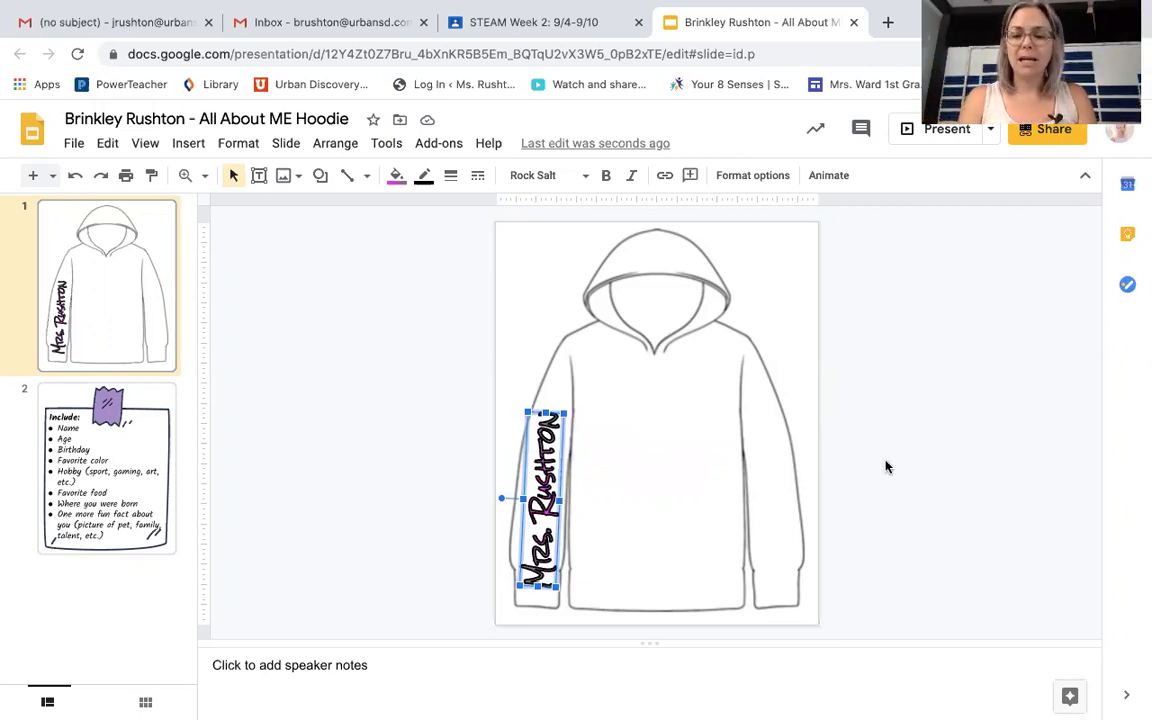
pyautogui.hotkey('ctrl', 'z')
pyautogui.hotkey('ctrl', 'y')
pyautogui.hotkey('ctrl', 'z')
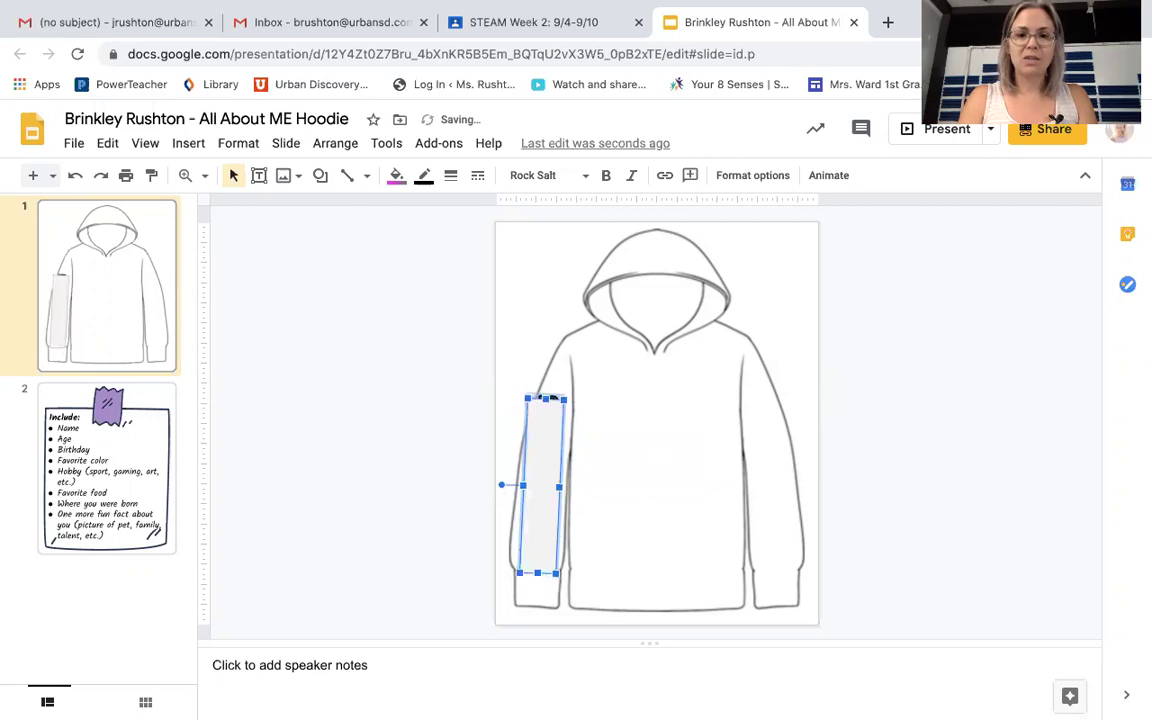
pyautogui.hotkey('ctrl', 'y')
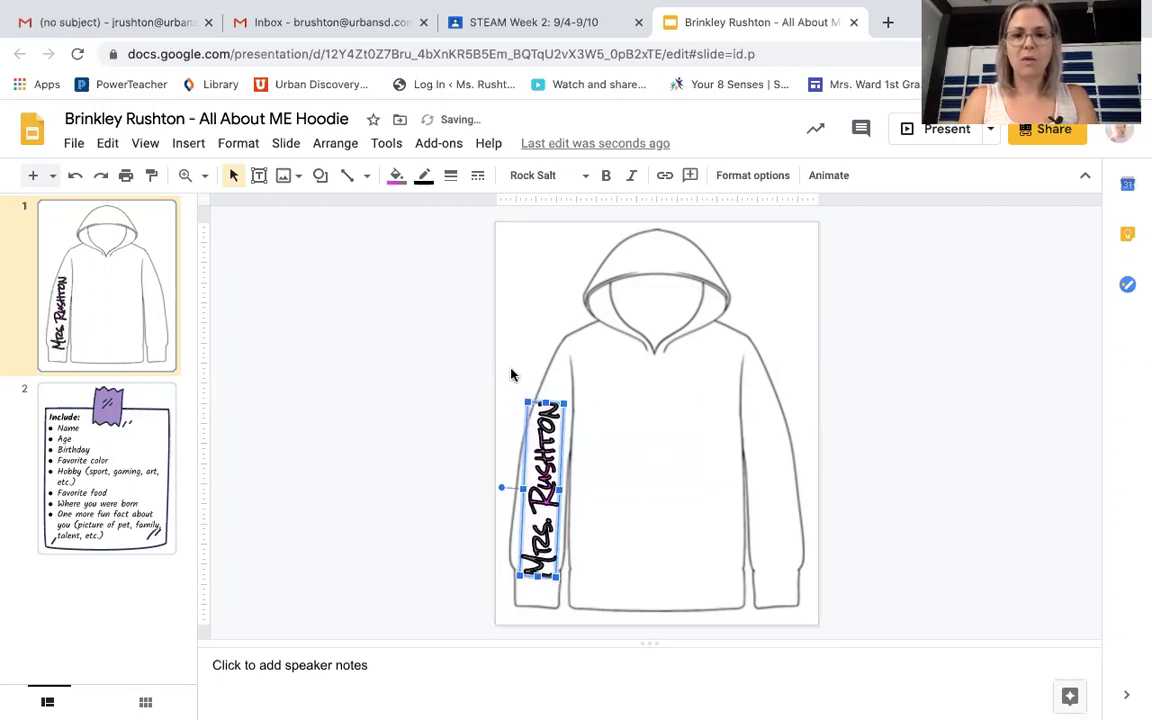
pyautogui.click(407, 373)
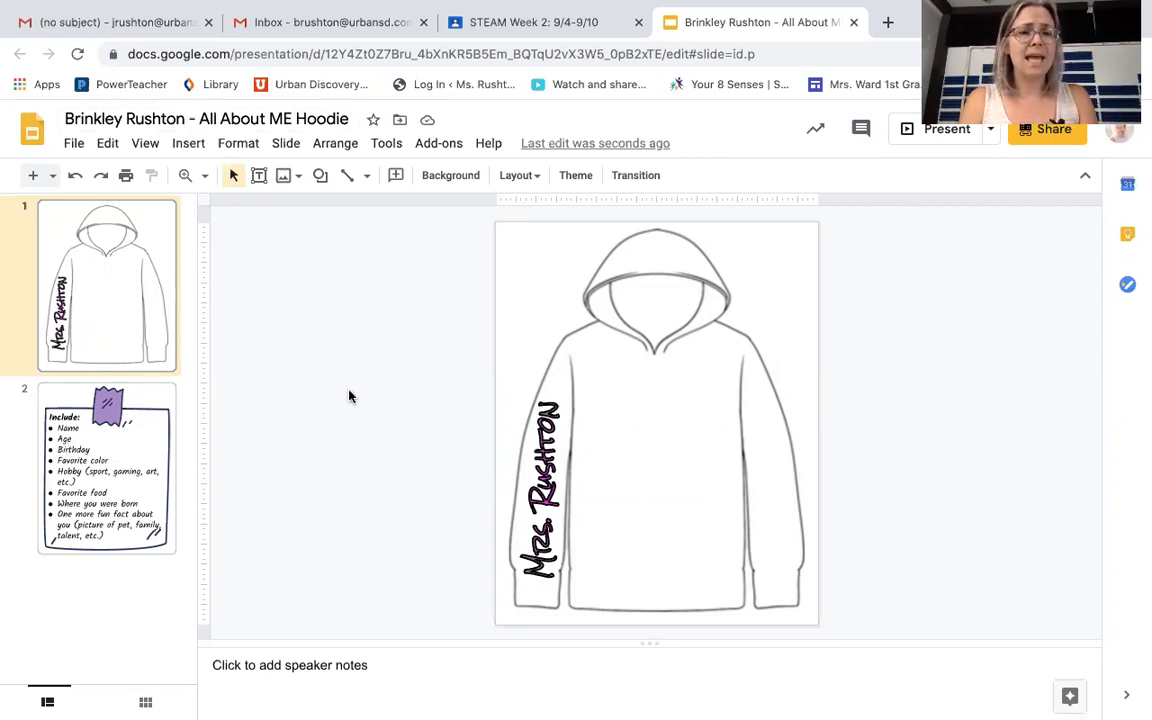
pyautogui.click(190, 144)
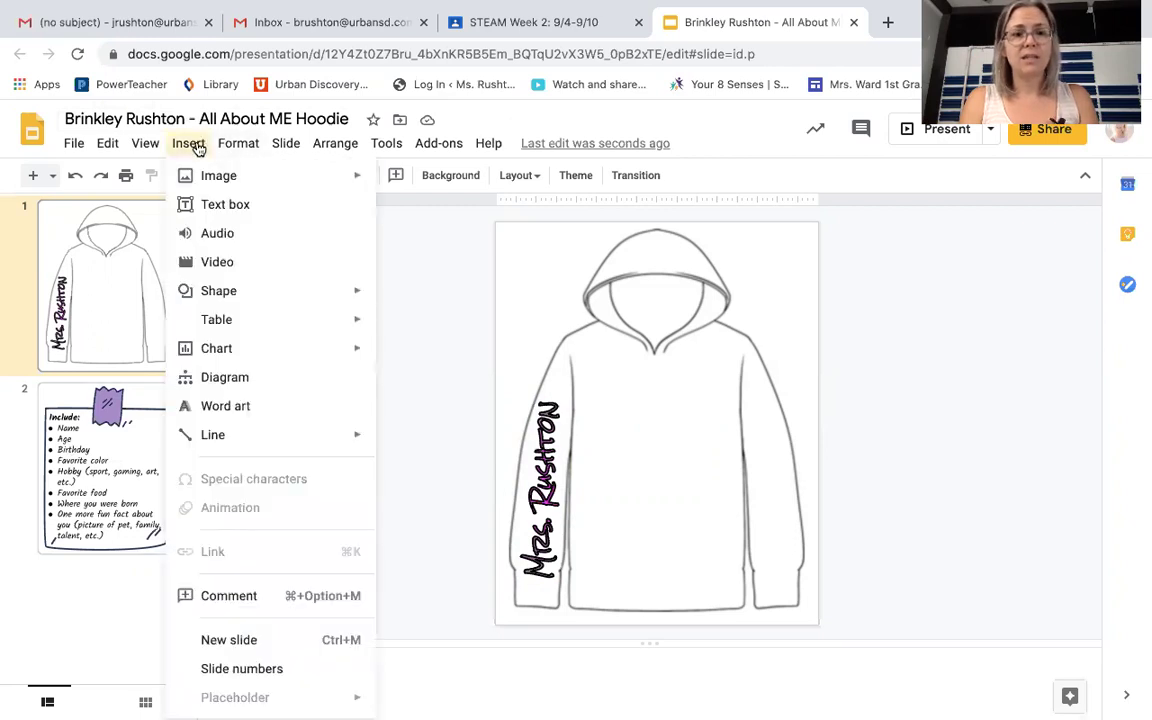
pyautogui.click(413, 351)
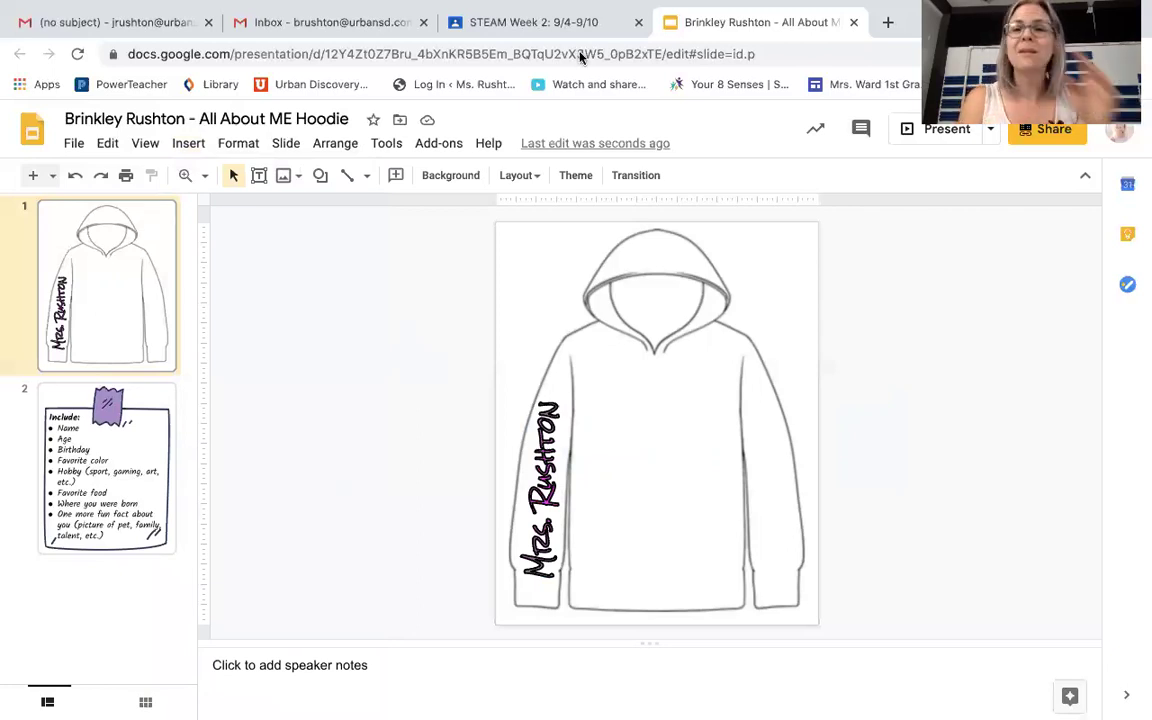
# - In a new browser tab, search Google Images for "38" and refine the query to "38 the numbe"
pyautogui.click(887, 22)
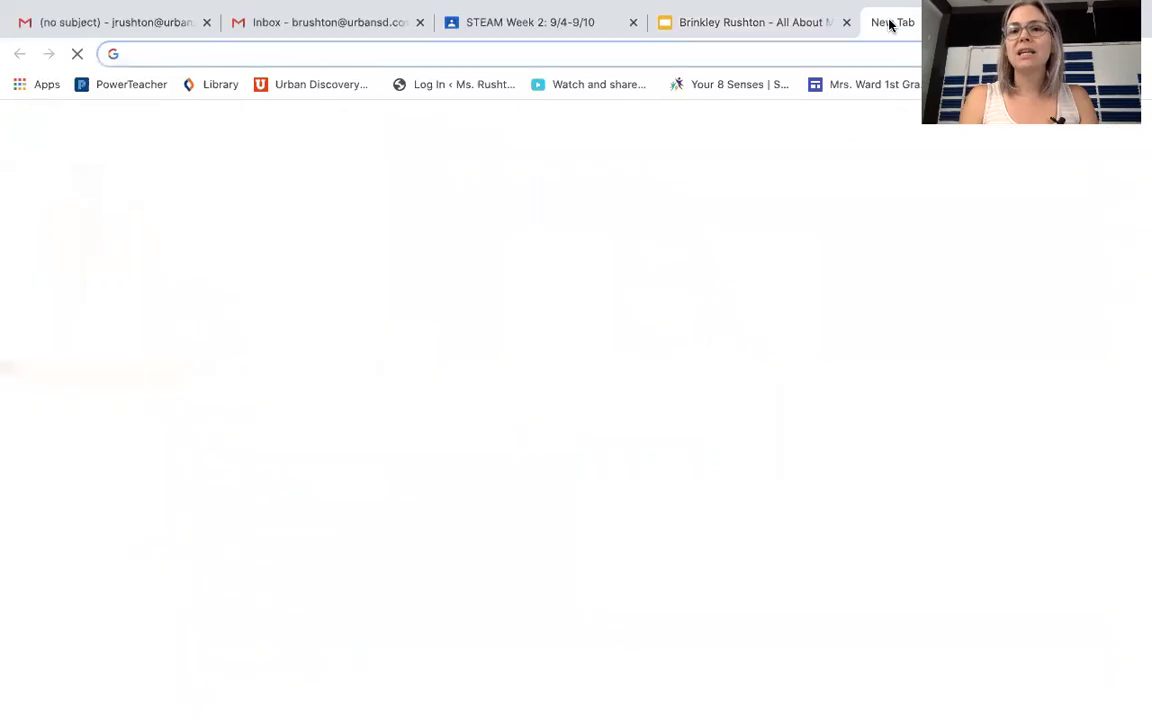
pyautogui.click(172, 62)
pyautogui.write('38')
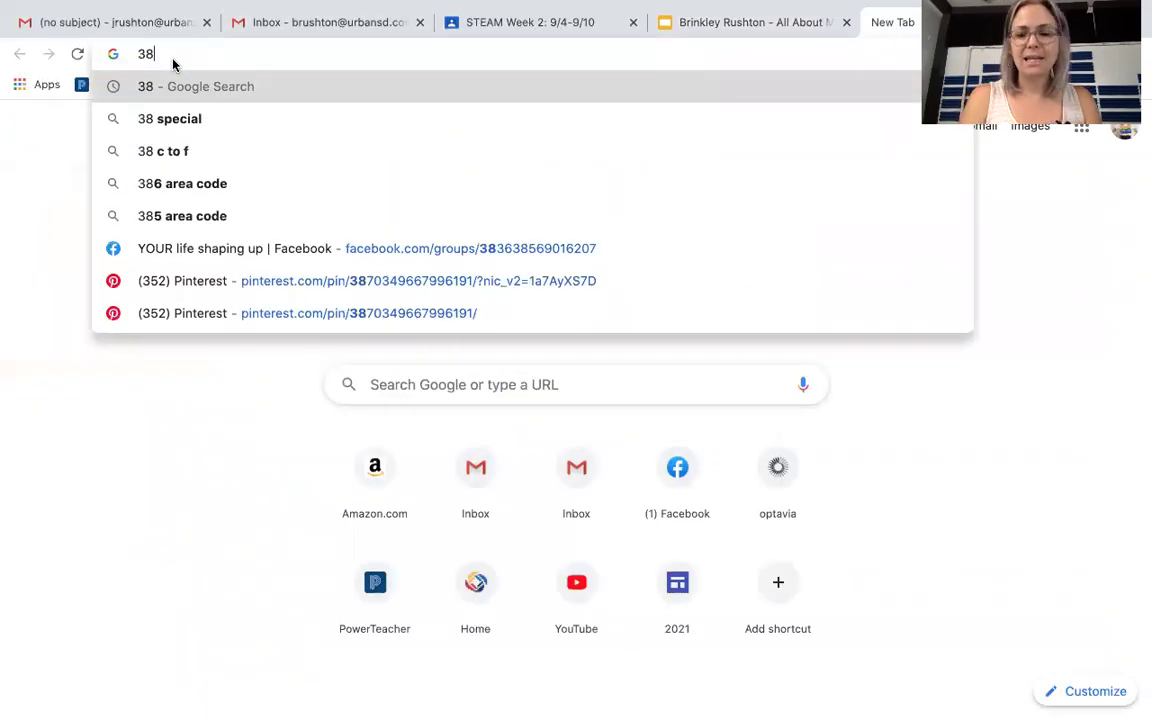
pyautogui.press('Return')
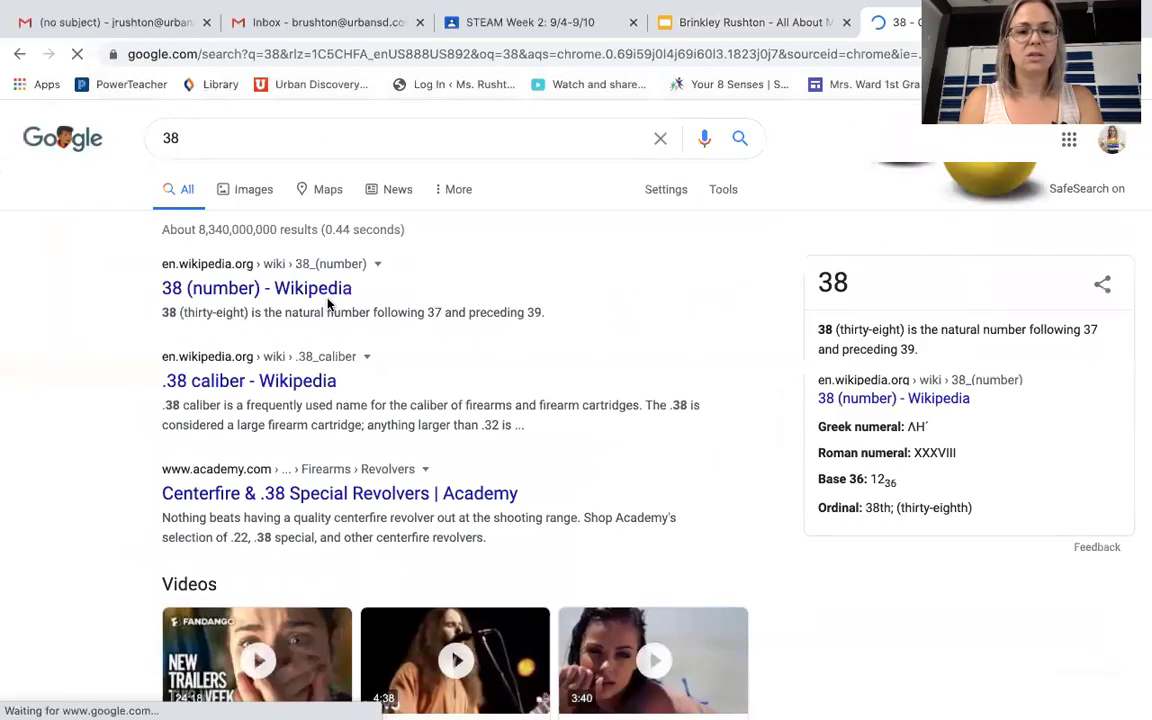
pyautogui.click(253, 194)
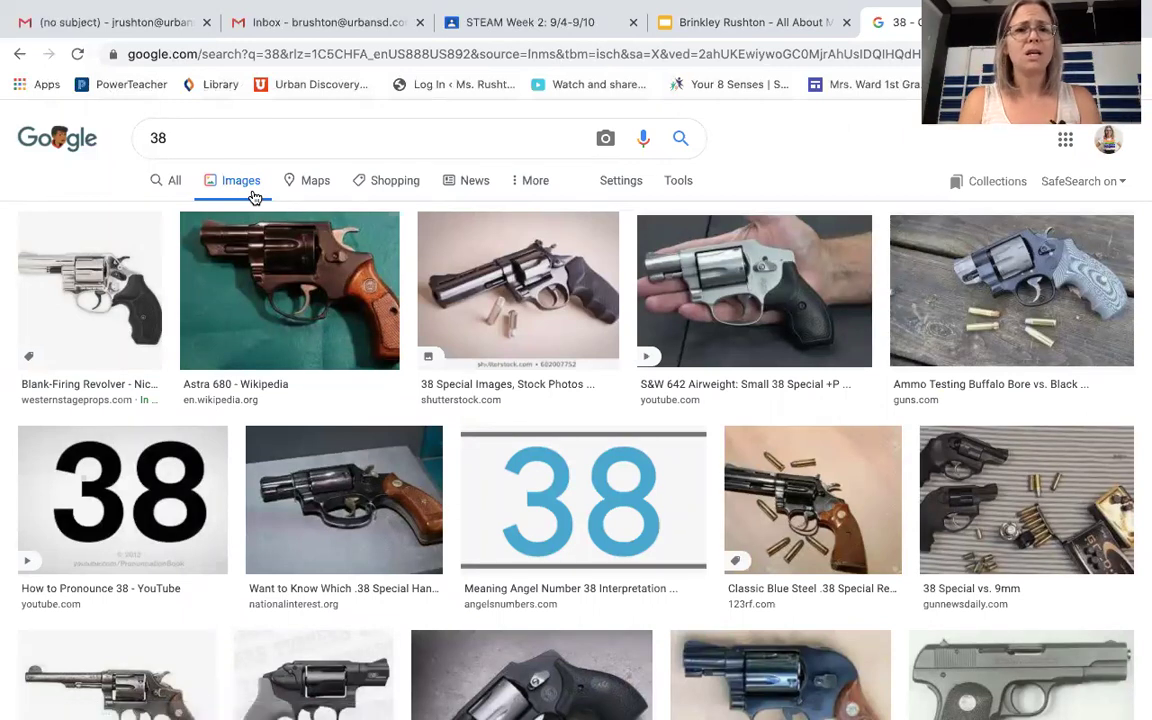
pyautogui.click(205, 141)
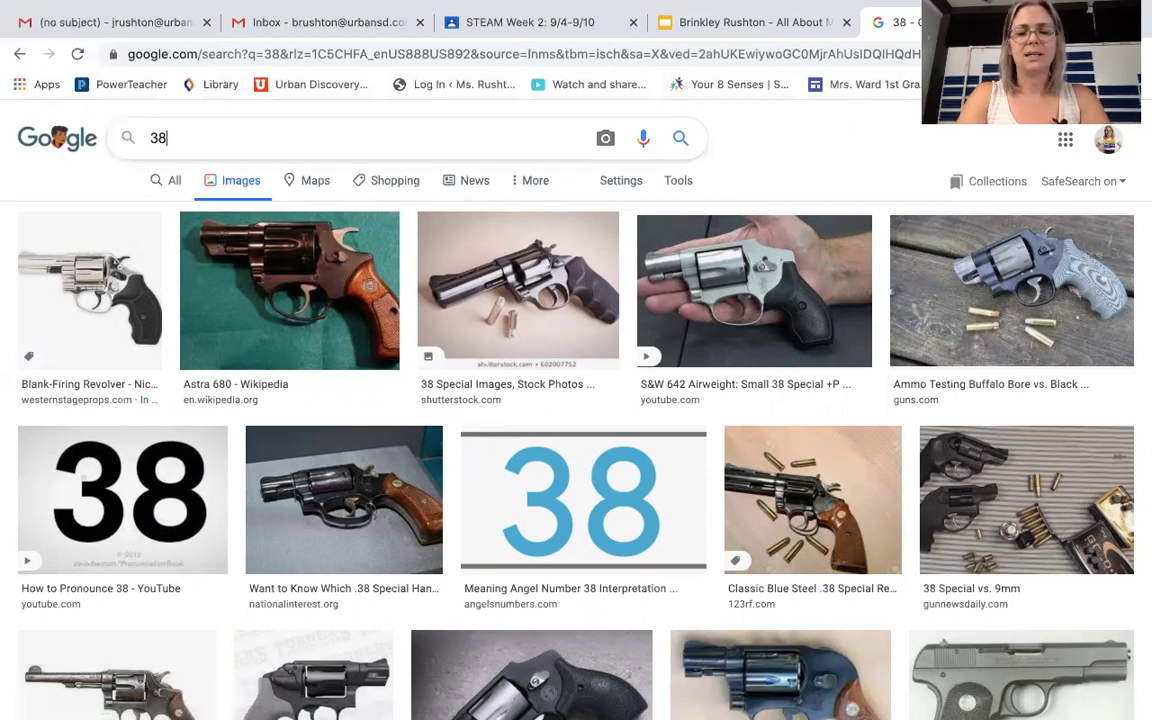
pyautogui.write('the numbe')
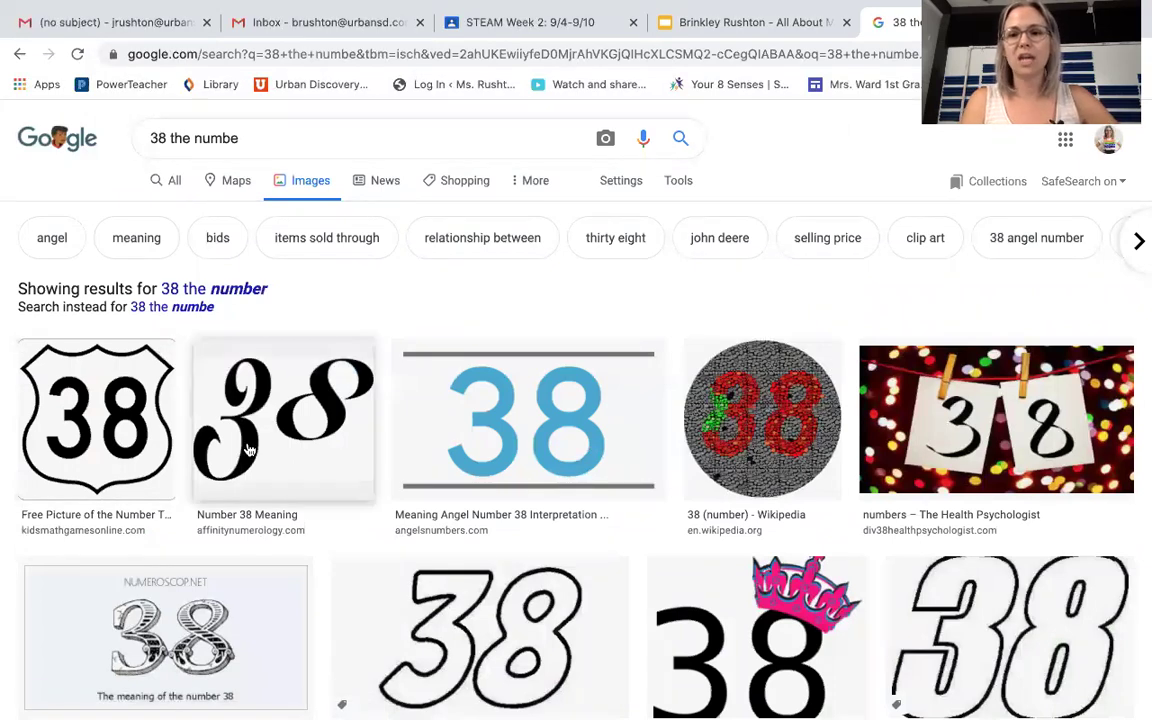
# - Find the blue three-dimensional 38 with the pink shadow among the image results and copy the image
pyautogui.scroll(-1, 421, 423)
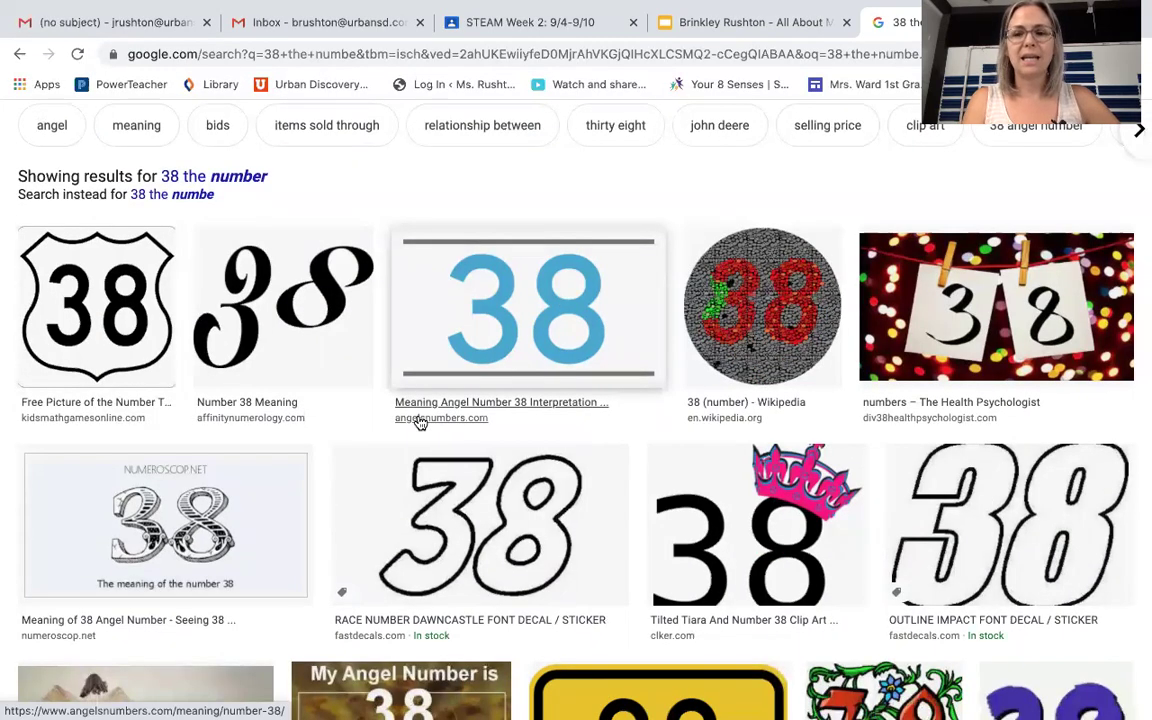
pyautogui.scroll(-1, 421, 423)
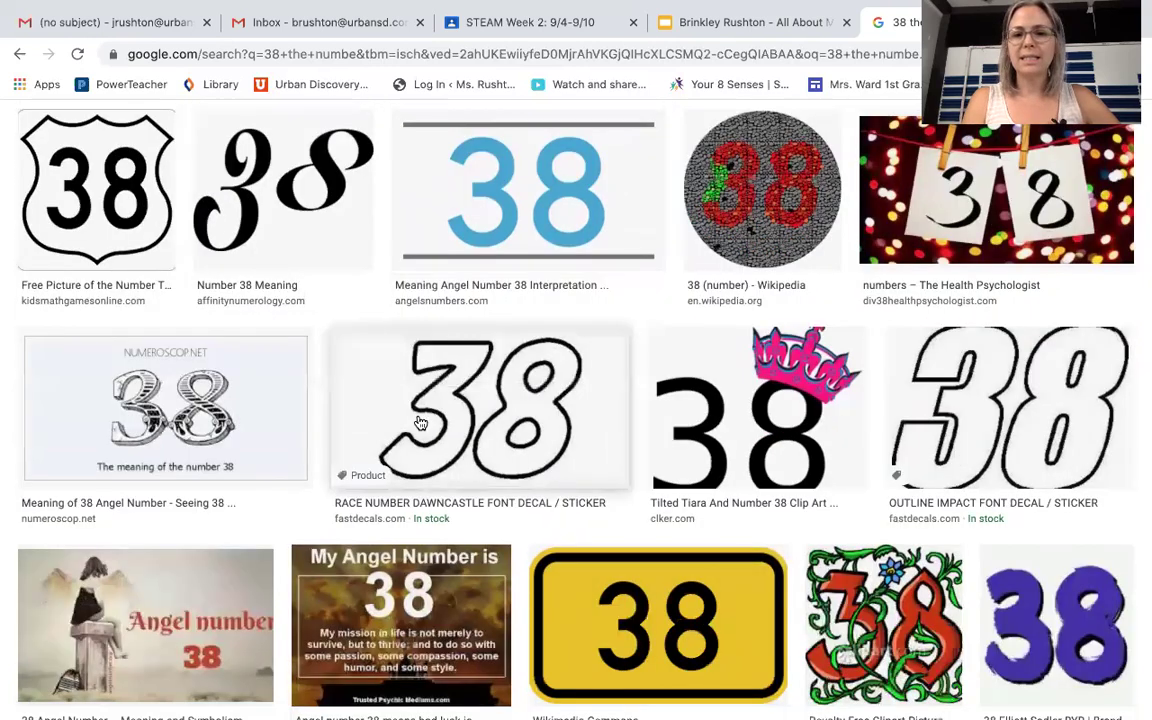
pyautogui.scroll(-1, 421, 423)
pyautogui.scroll(-1, 421, 423)
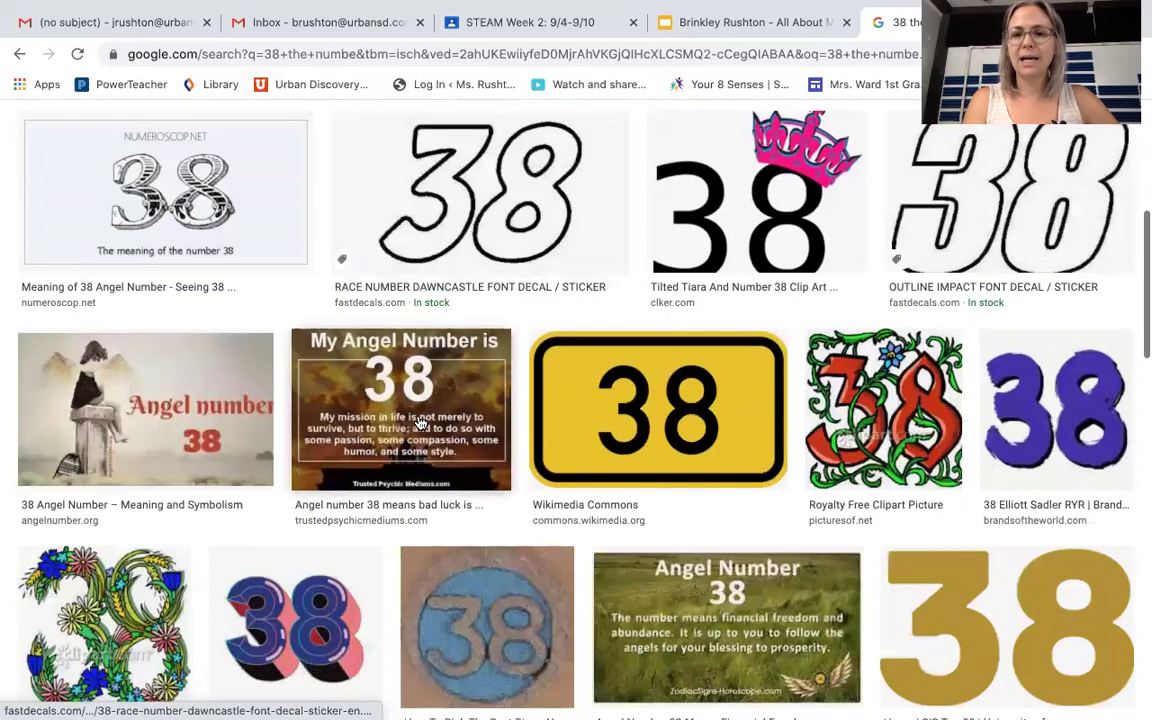
pyautogui.scroll(-1, 421, 423)
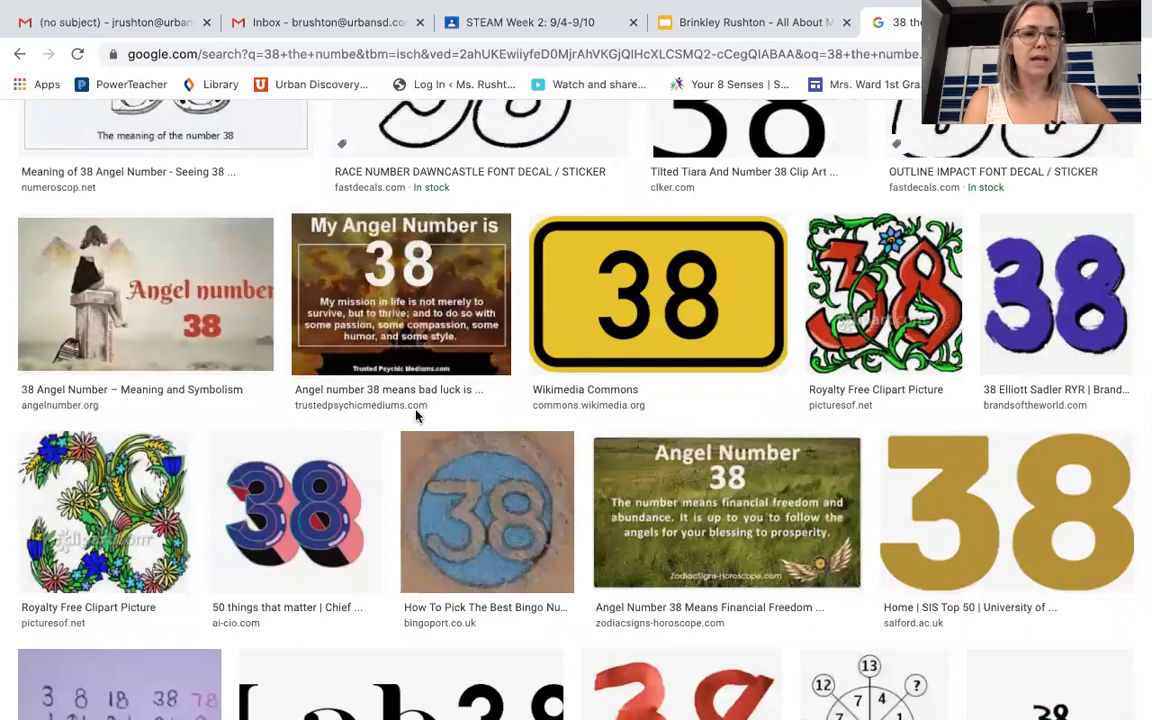
pyautogui.scroll(-1, 143, 485)
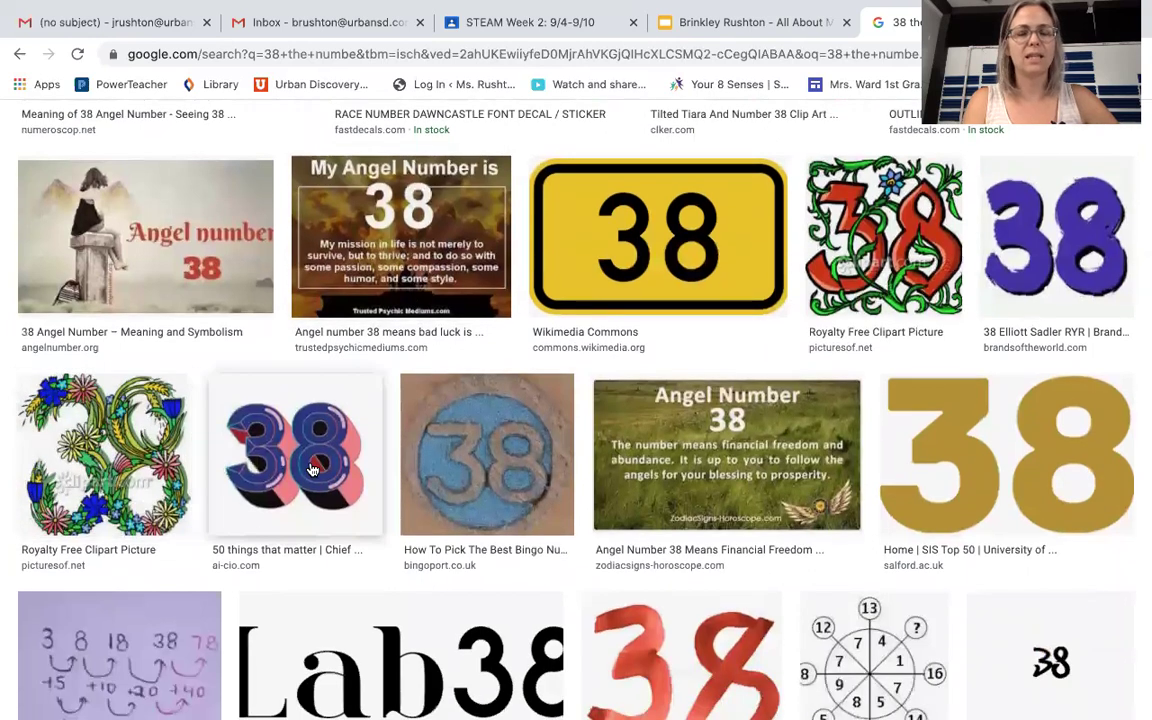
pyautogui.click(312, 470)
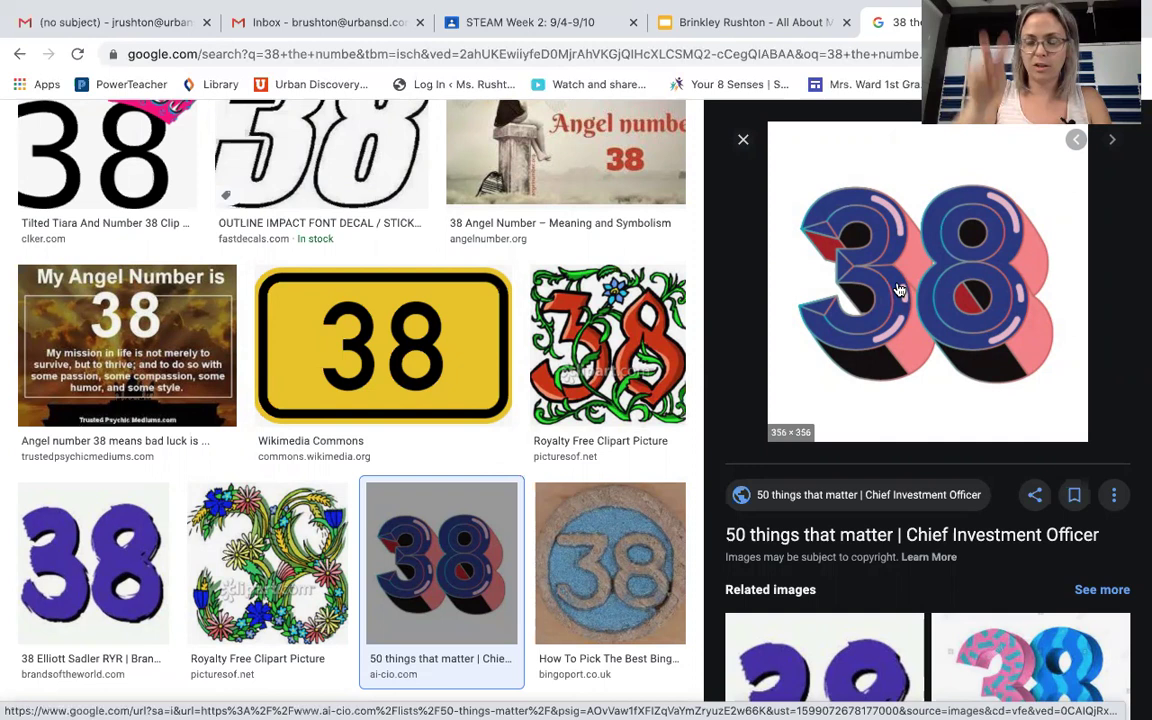
pyautogui.rightClick(899, 290)
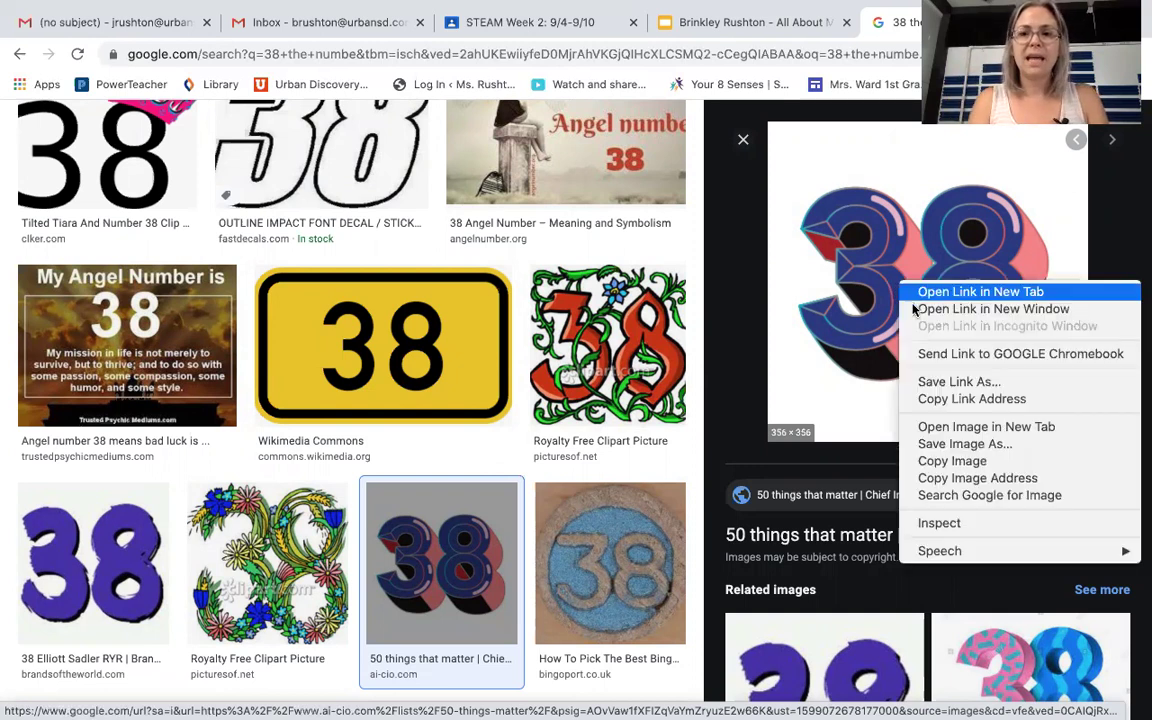
pyautogui.click(957, 464)
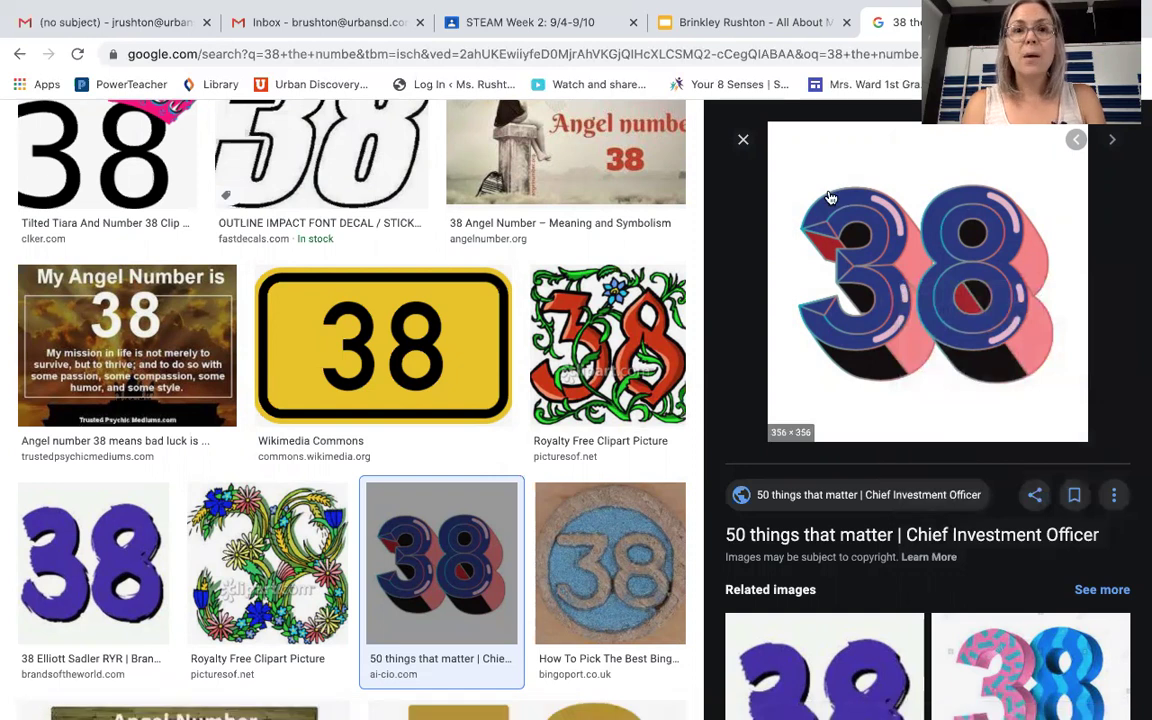
# - Paste the copied 38 image onto the hoodie slide in Google Slides, shrink it and place it on the hoodie's upper right-hand chest
pyautogui.click(775, 24)
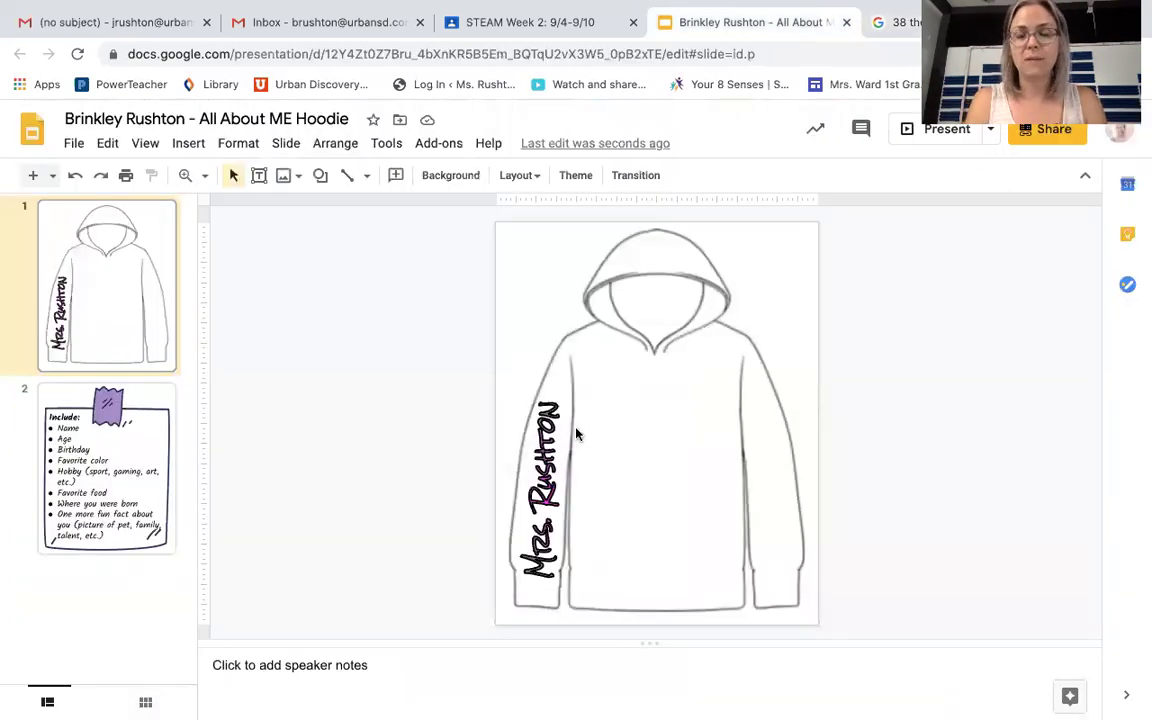
pyautogui.rightClick(680, 414)
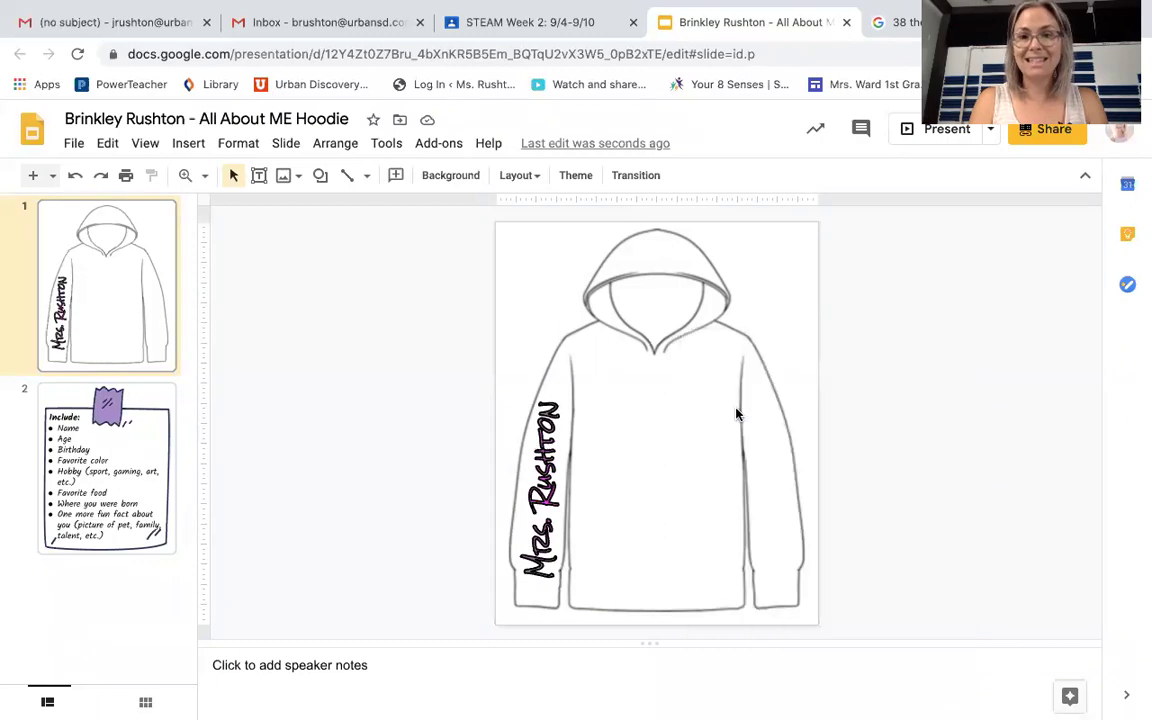
pyautogui.hotkey('ctrl', 'v')
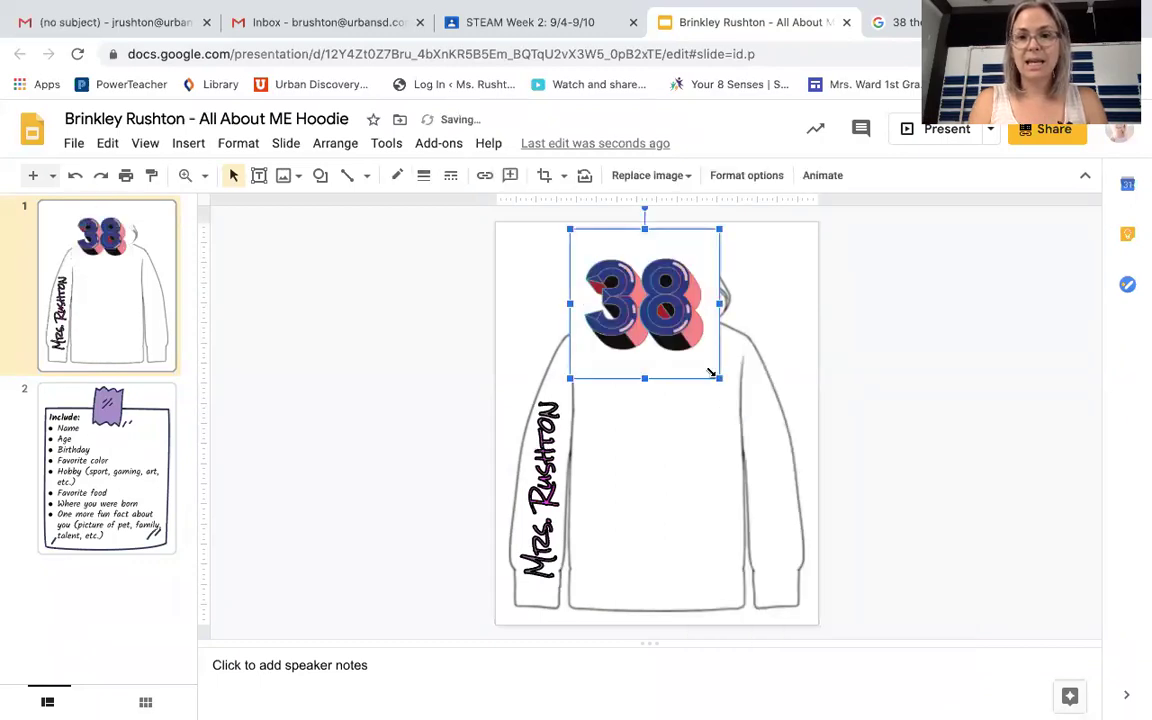
pyautogui.moveTo(710, 373); pyautogui.dragTo(640, 299)
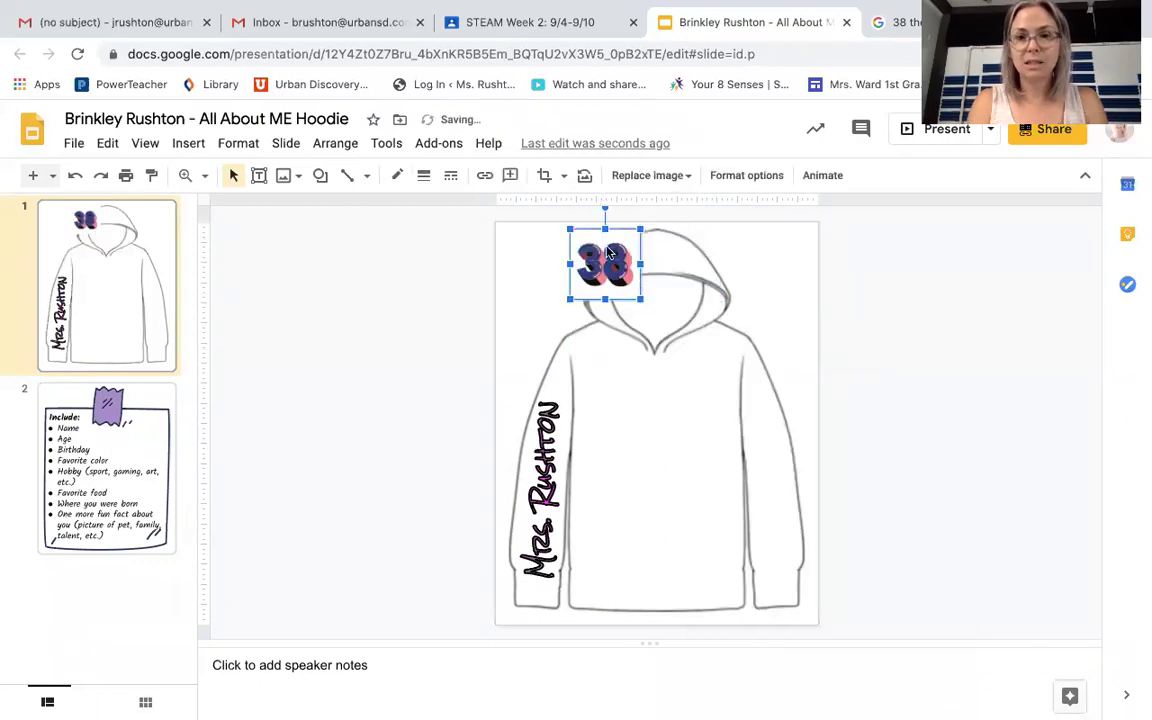
pyautogui.moveTo(609, 253); pyautogui.dragTo(692, 382)
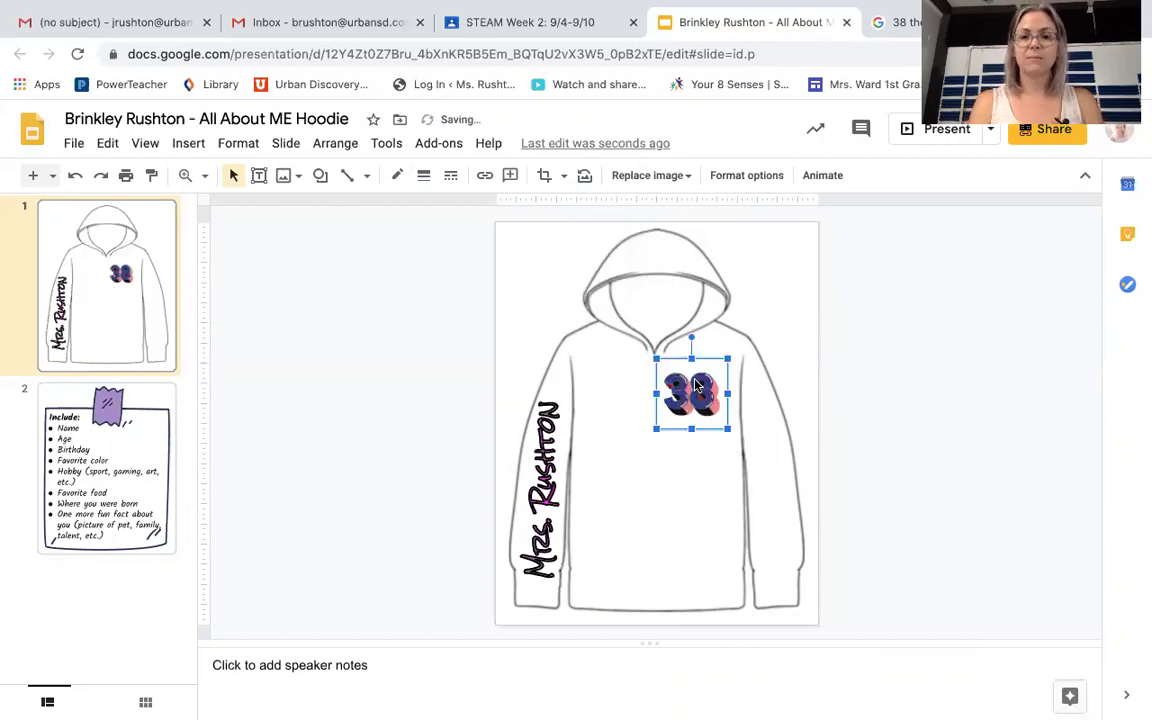
pyautogui.click(405, 358)
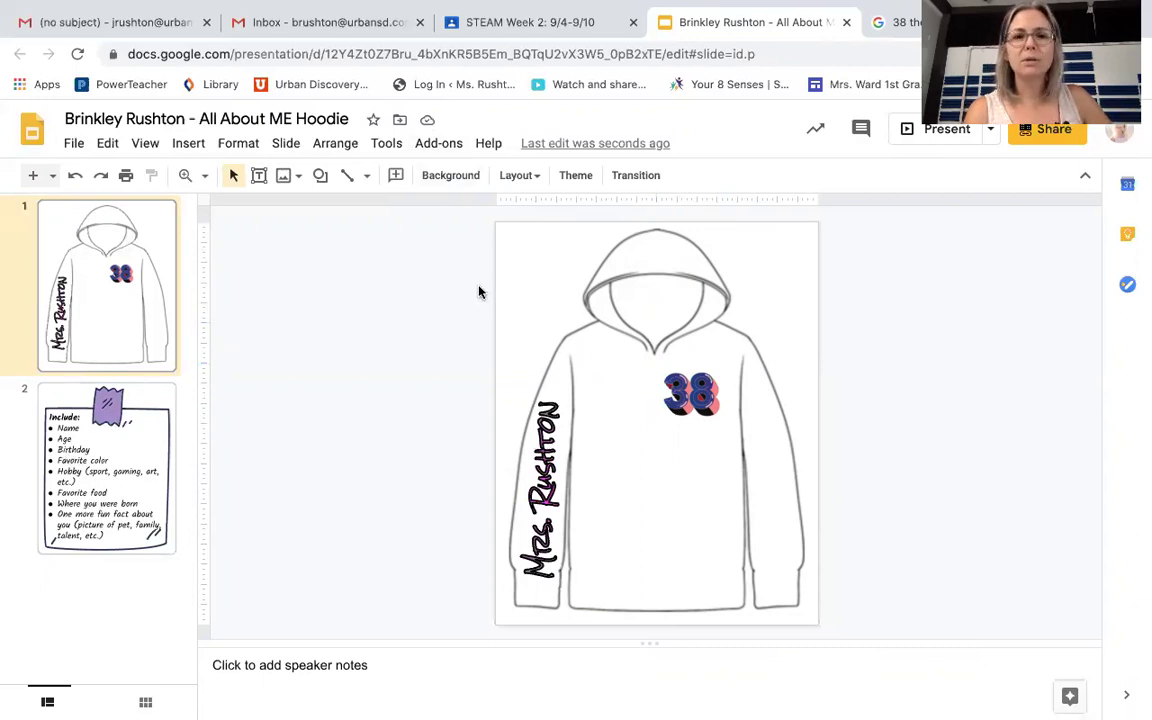
# - Insert a word art containing the date of birth, with the parts separated by periods
pyautogui.click(191, 146)
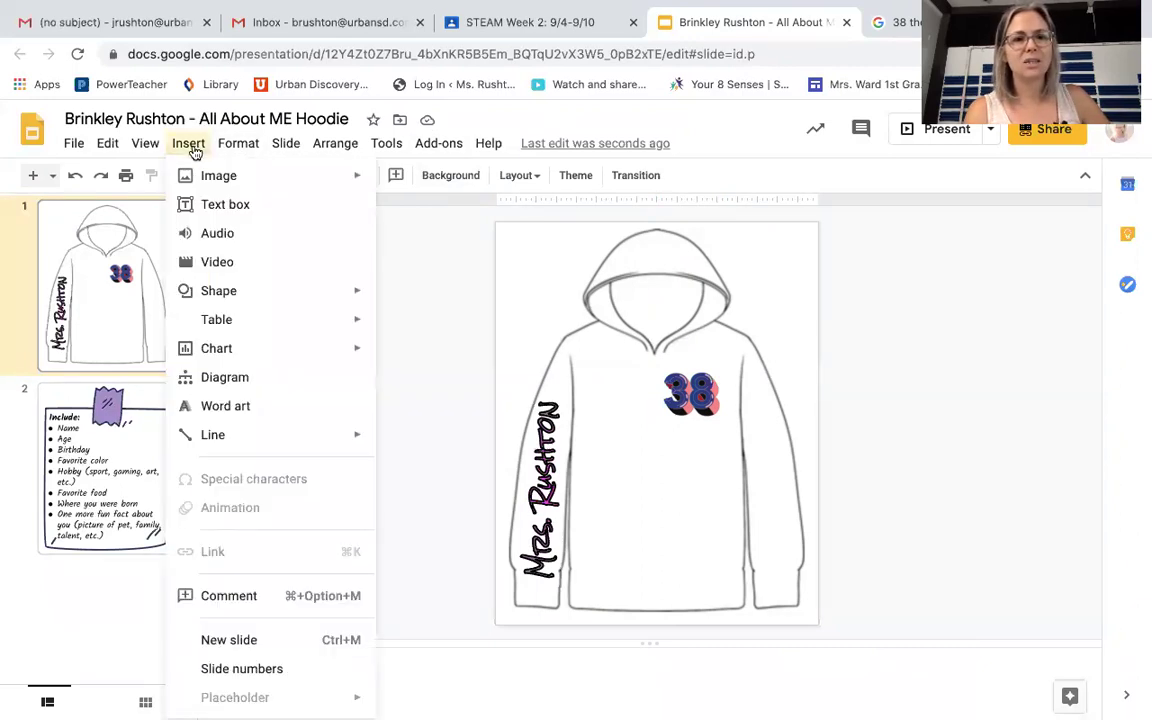
pyautogui.click(245, 406)
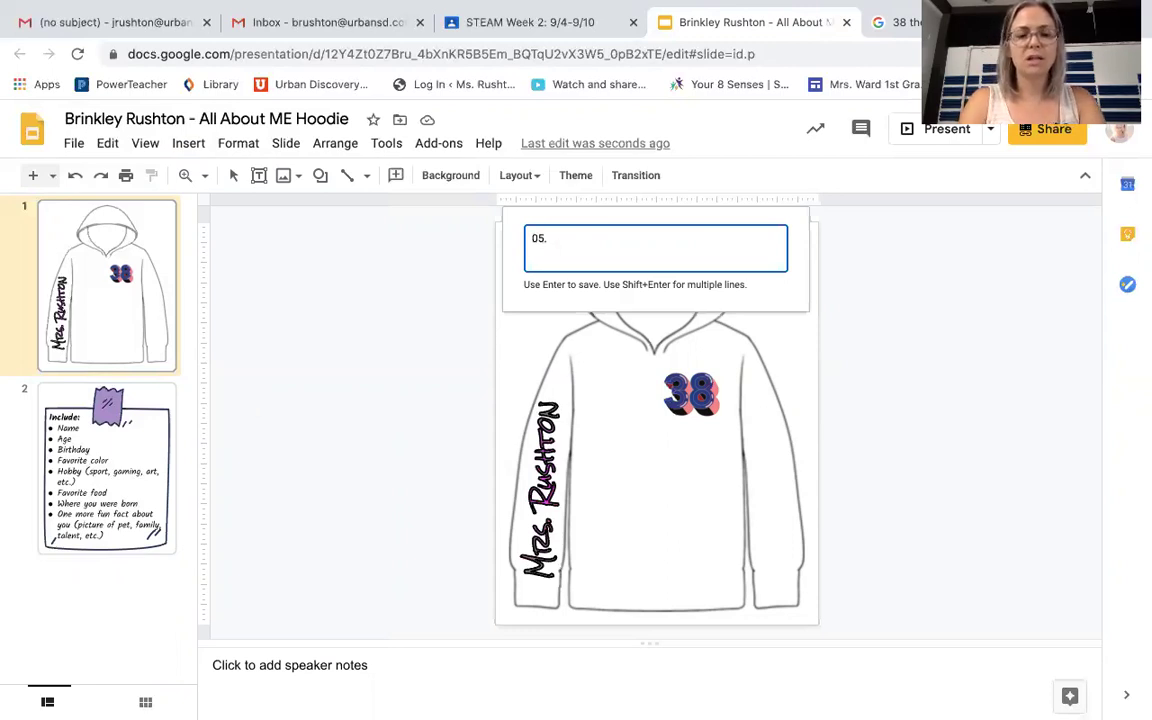
pyautogui.write('0')
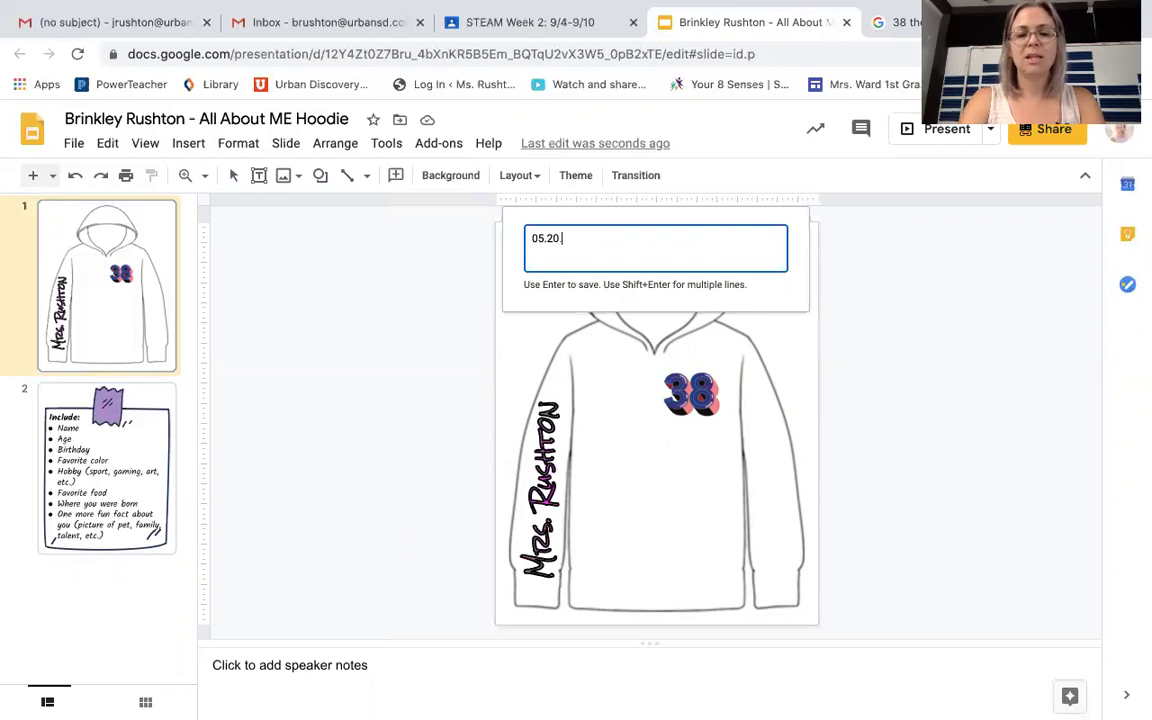
pyautogui.write('.82')
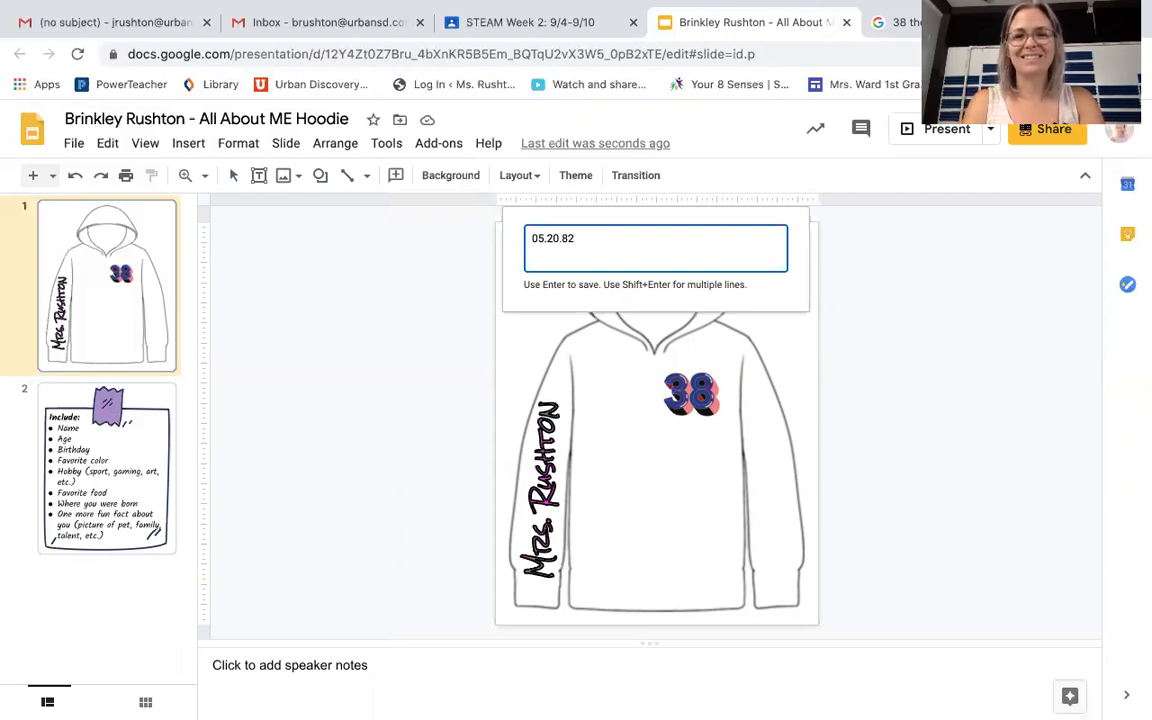
pyautogui.press('Return')
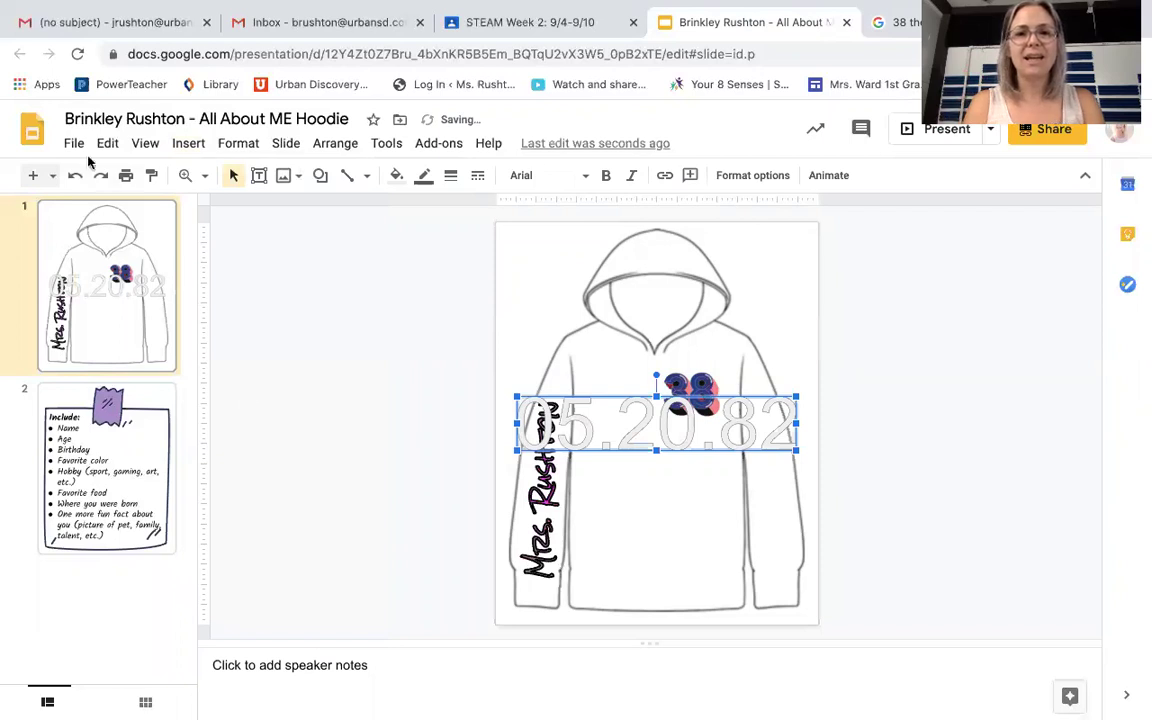
# - Set the birthday word art in the Major Mono Display font and fill it with solid magenta
pyautogui.click(567, 176)
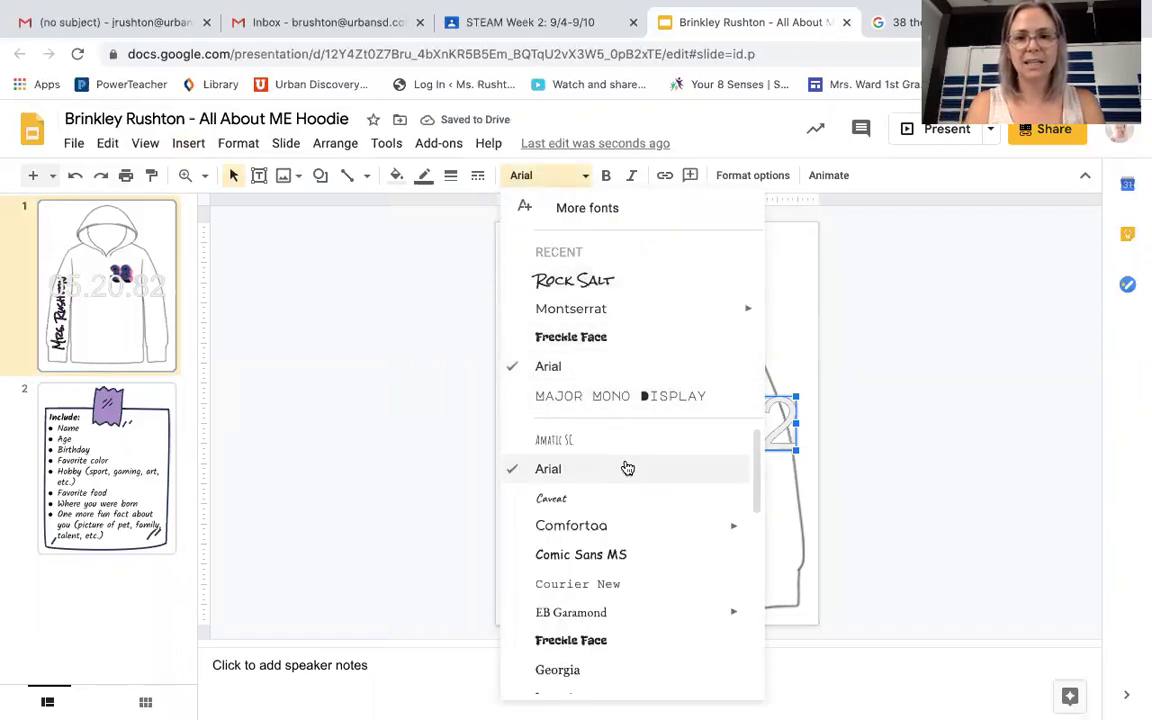
pyautogui.click(612, 397)
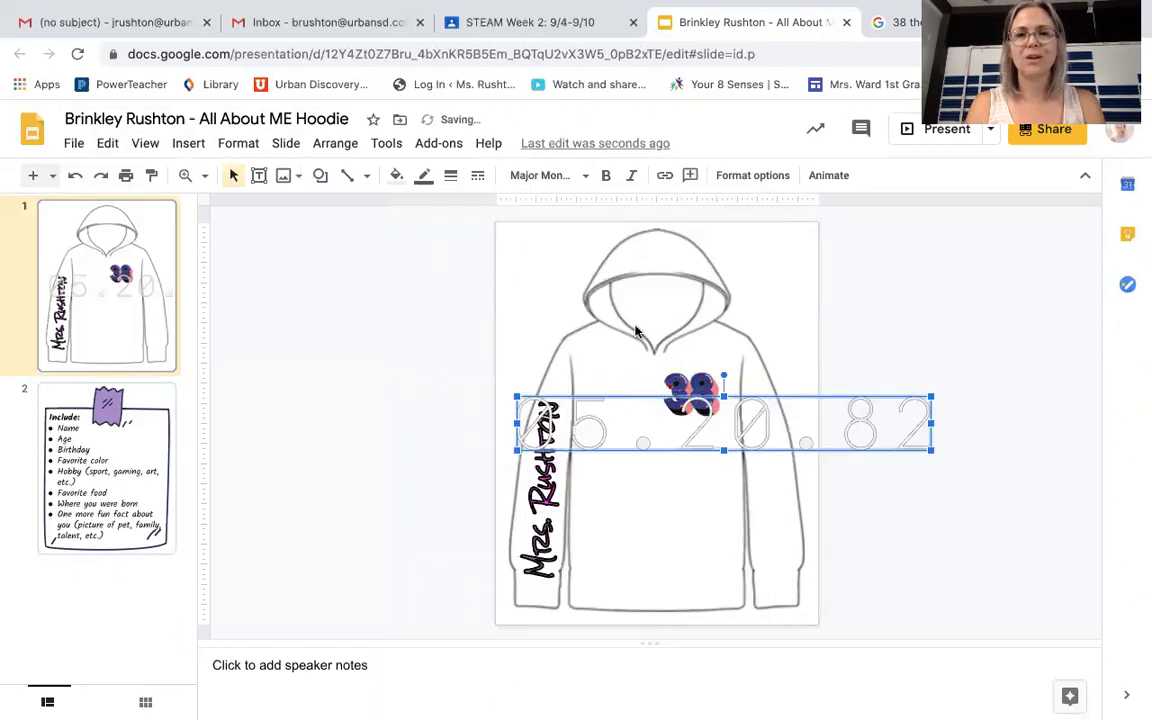
pyautogui.click(397, 176)
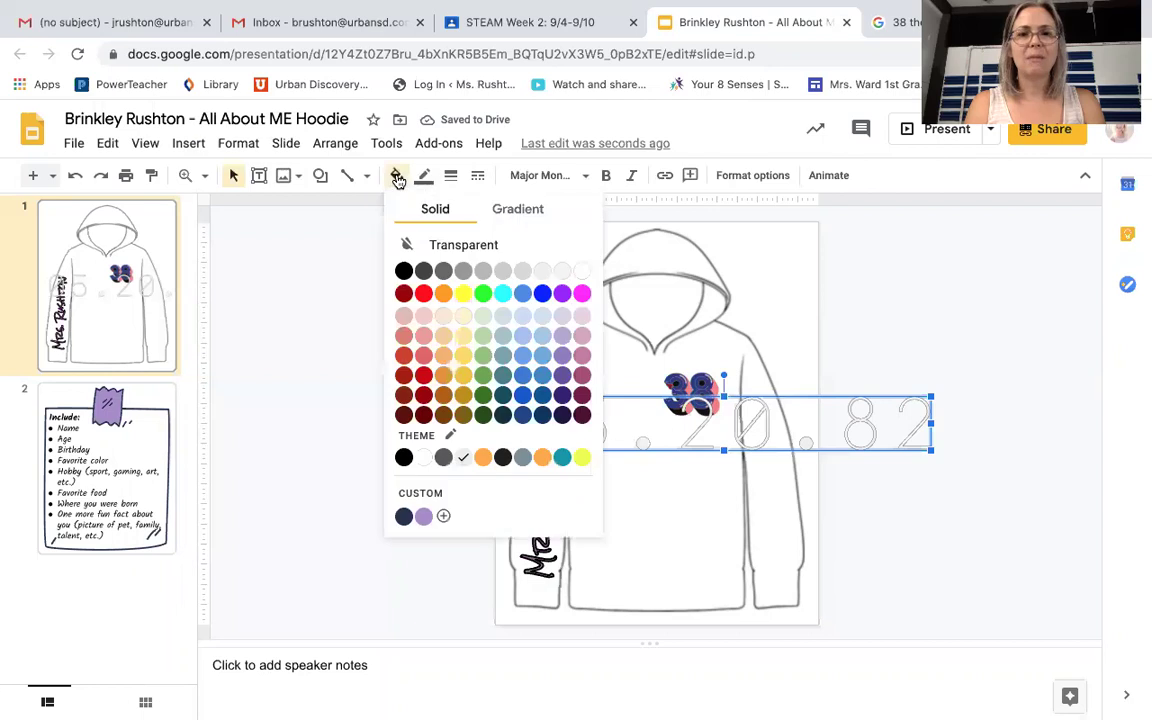
pyautogui.click(582, 294)
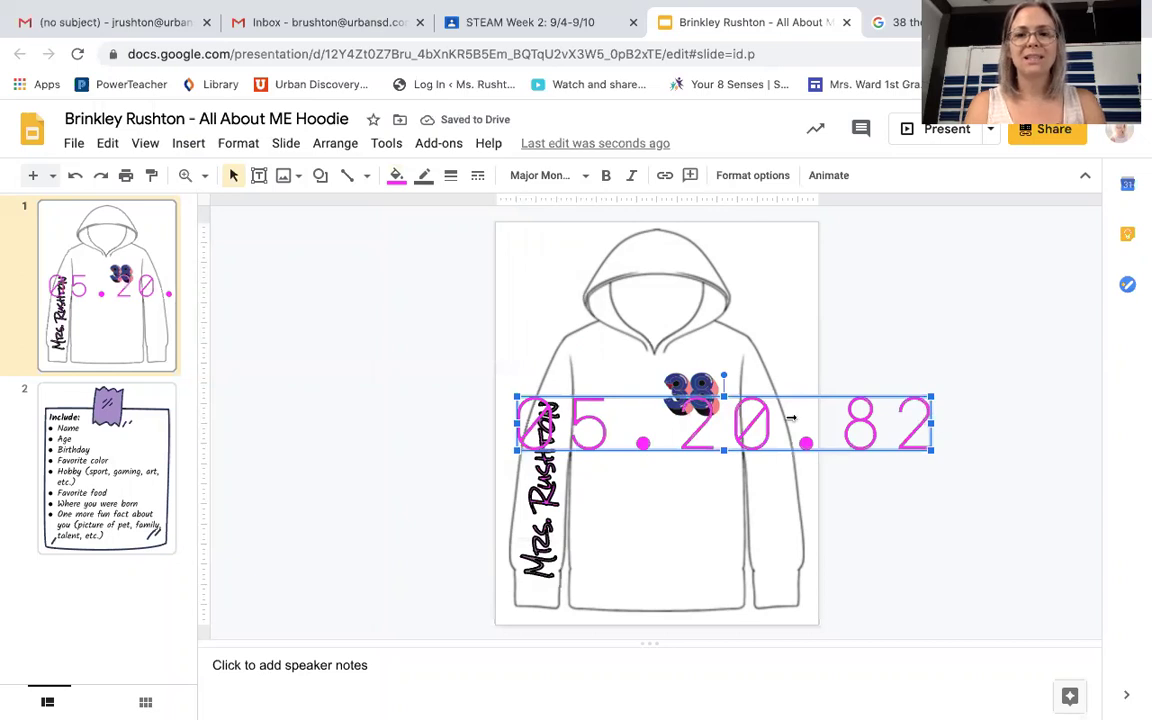
# - Narrow the birthday word art to about half its width and make its text bold
pyautogui.moveTo(932, 424); pyautogui.dragTo(712, 424)
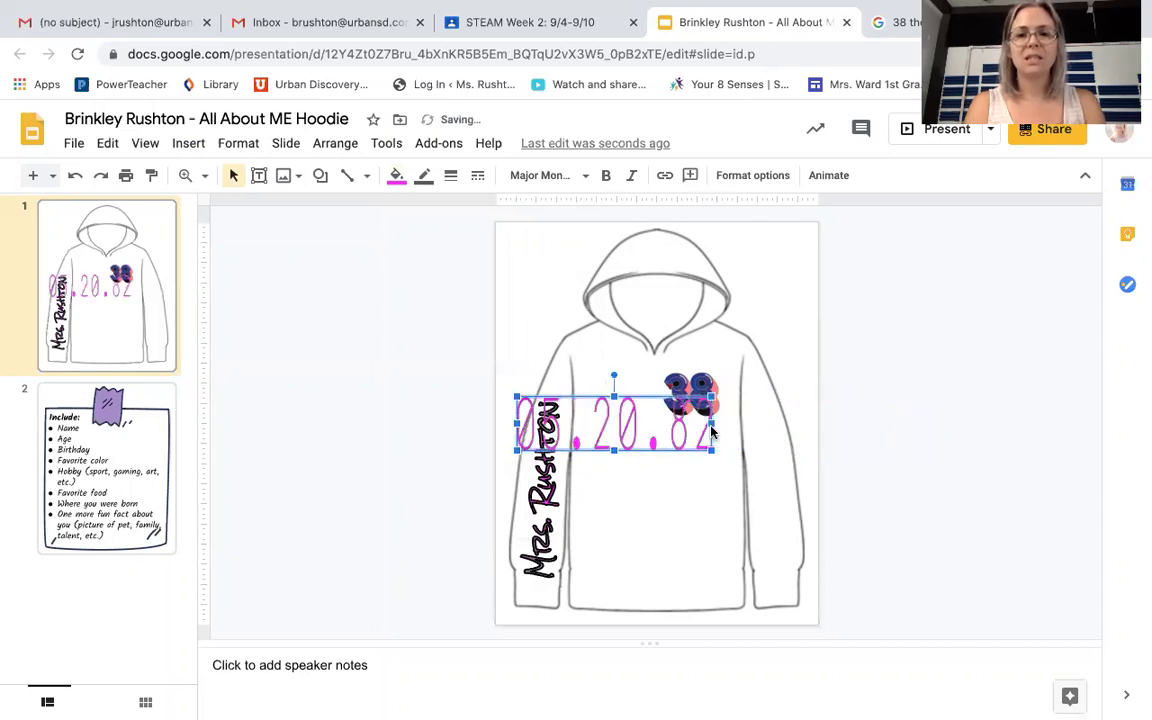
pyautogui.click(606, 175)
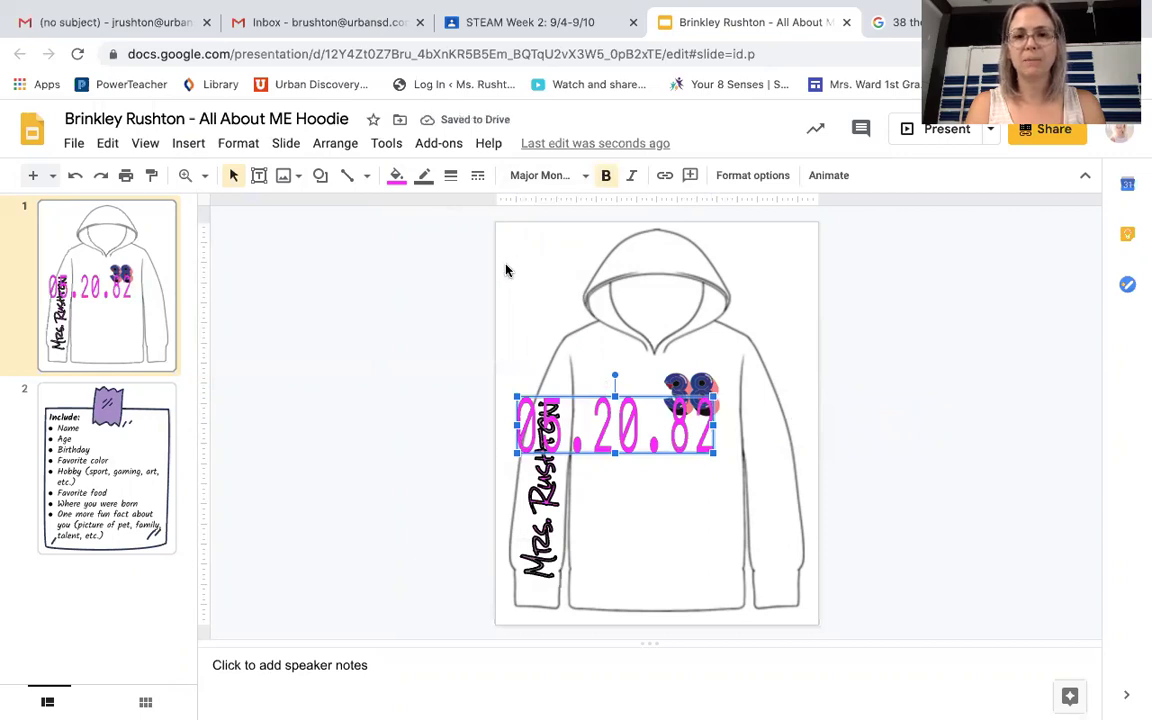
# - Try a drop shadow with a larger angle and distance on the birthday word art, and switch it off again
pyautogui.click(778, 178)
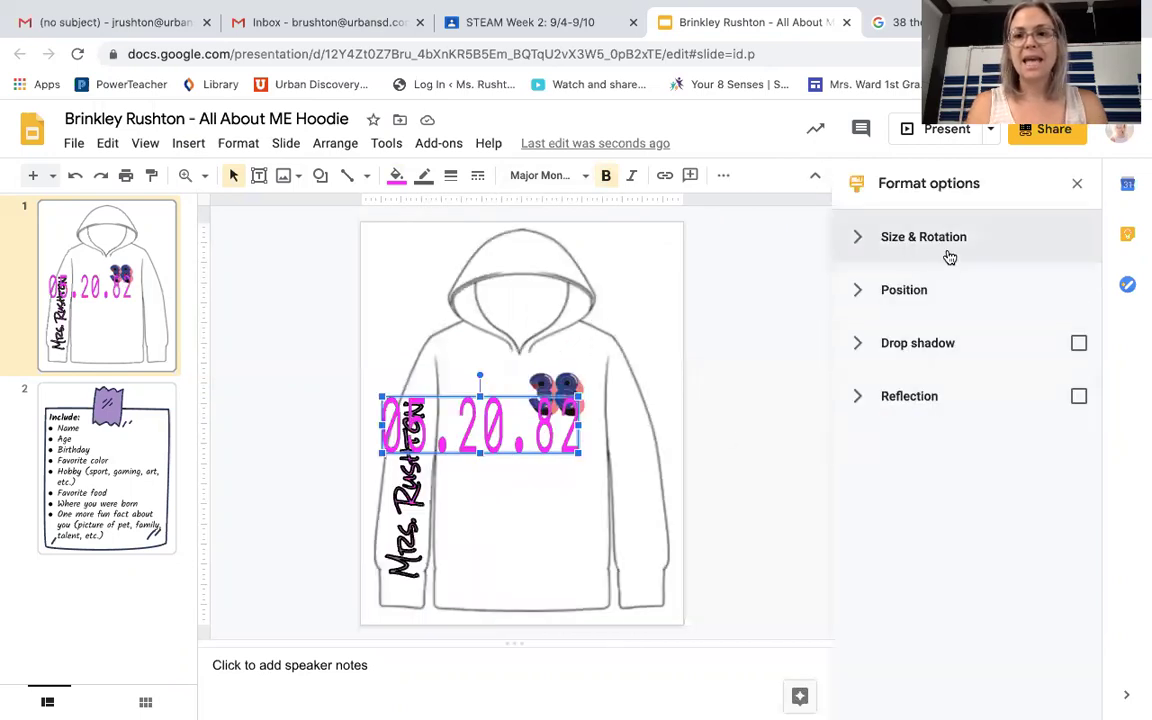
pyautogui.click(926, 346)
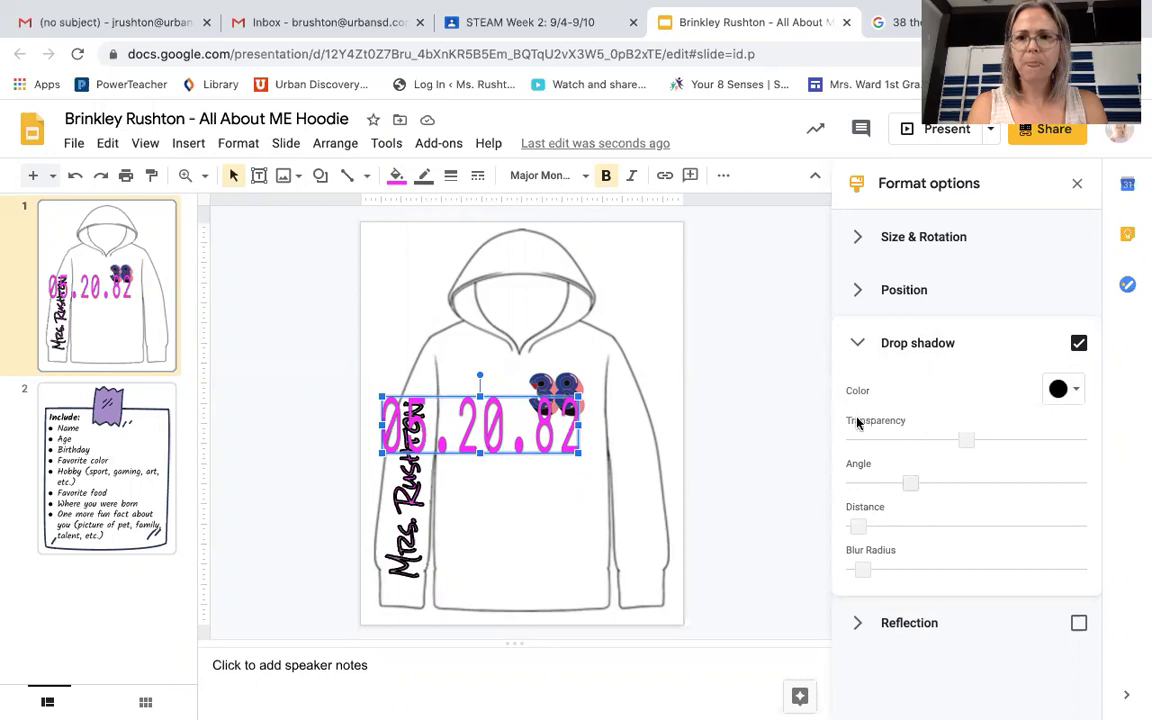
pyautogui.moveTo(912, 488); pyautogui.dragTo(1031, 481)
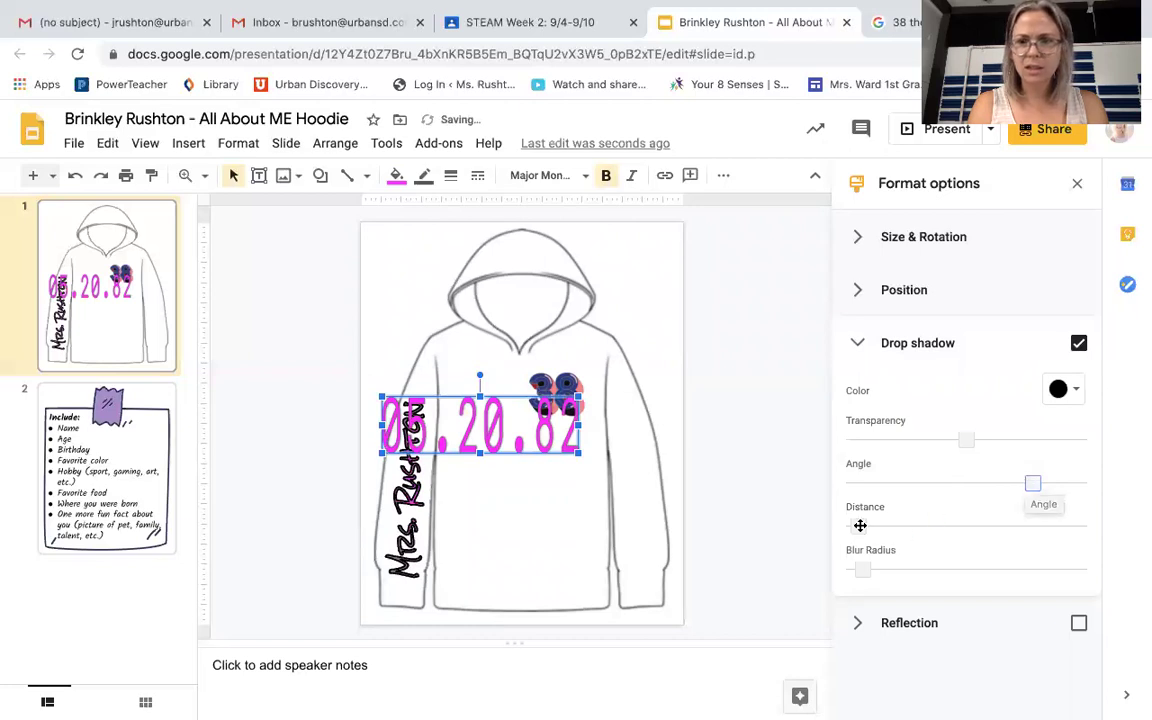
pyautogui.click(979, 527)
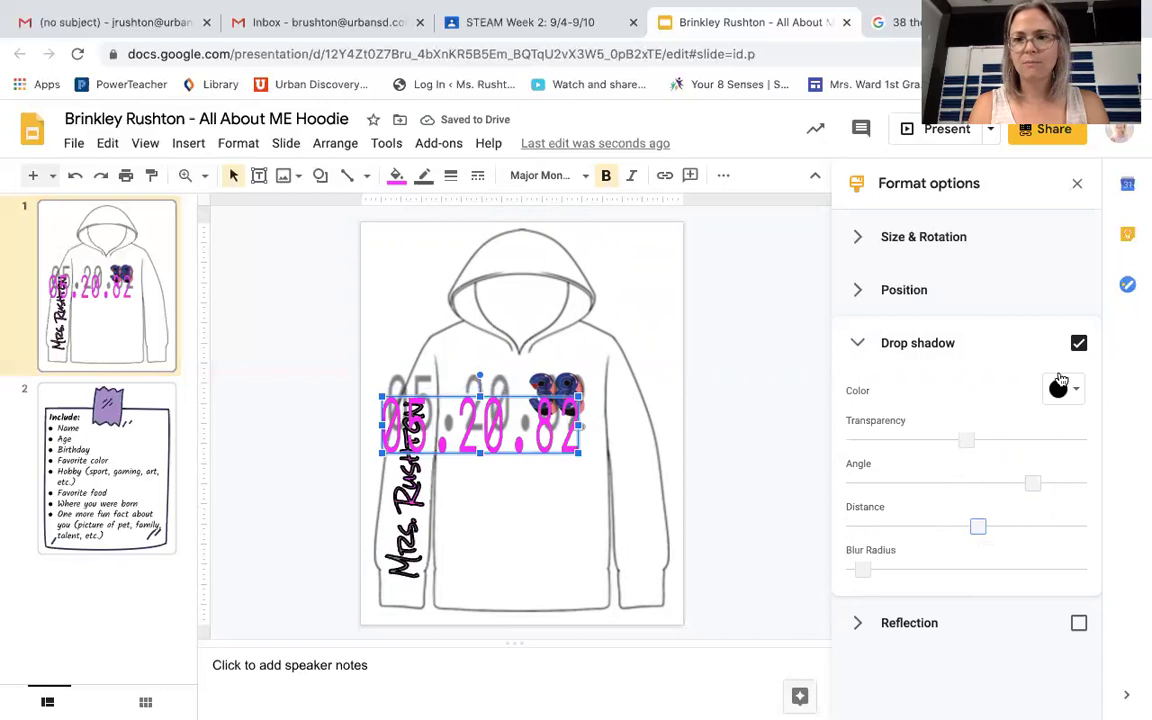
pyautogui.click(1079, 344)
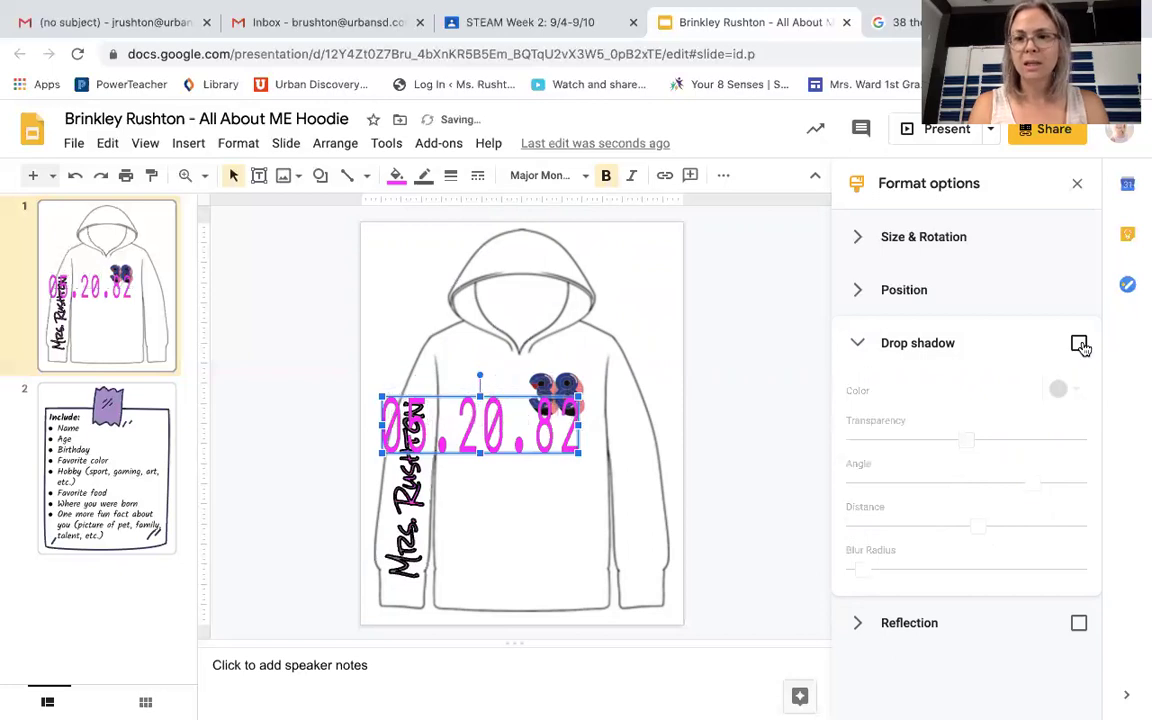
# - Add a reflection to the birthday word art, shrink it and place it along the hoodie's bottom hem
pyautogui.click(856, 626)
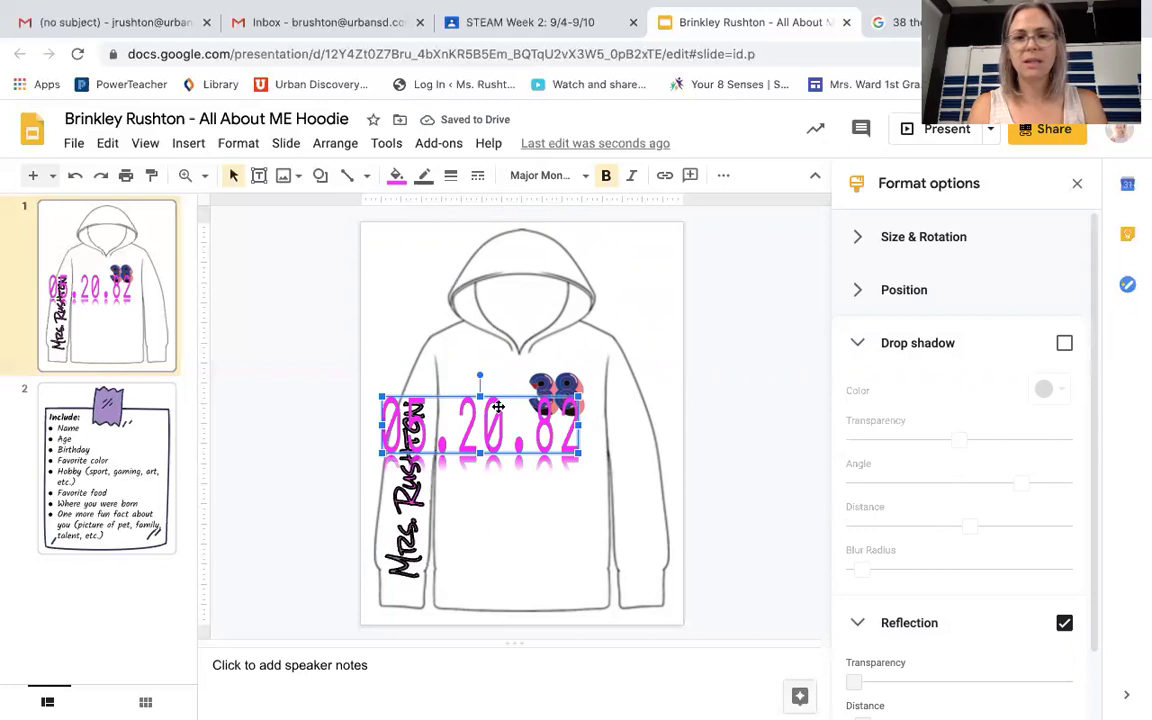
pyautogui.moveTo(578, 397); pyautogui.dragTo(541, 441)
pyautogui.moveTo(471, 446); pyautogui.dragTo(521, 597)
pyautogui.click(270, 485)
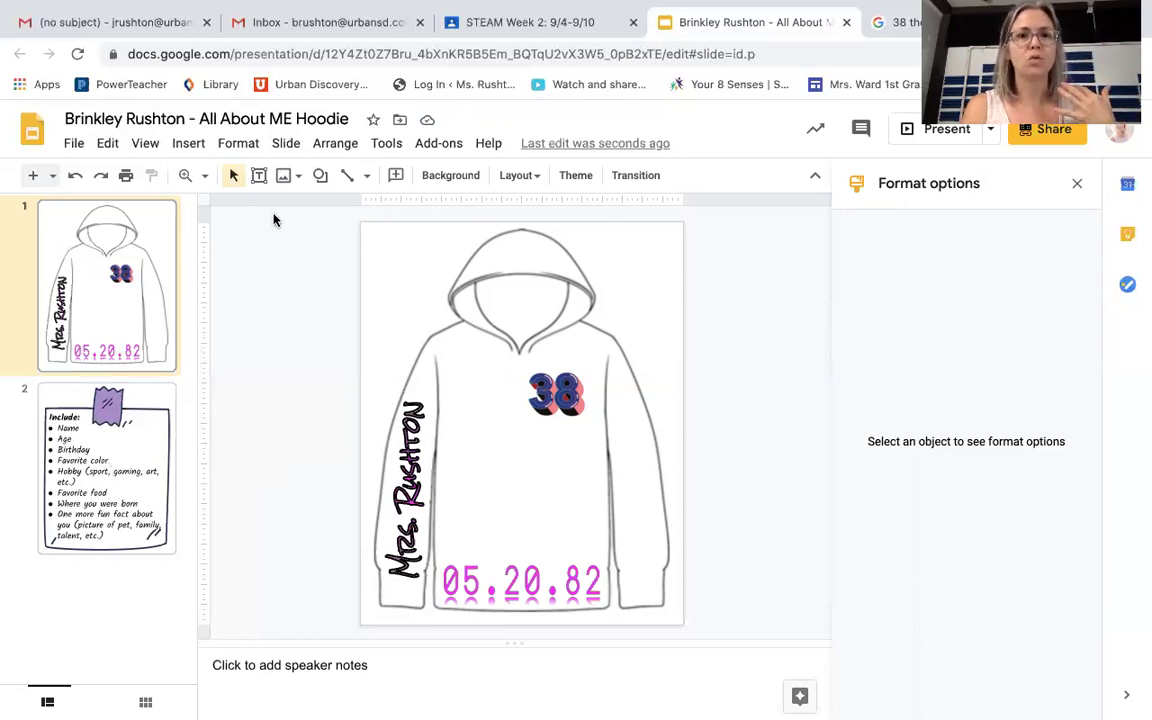
# - Draw a diamond shape on the hoodie's upper chest to the left of the 38 and widen it slightly
pyautogui.click(320, 180)
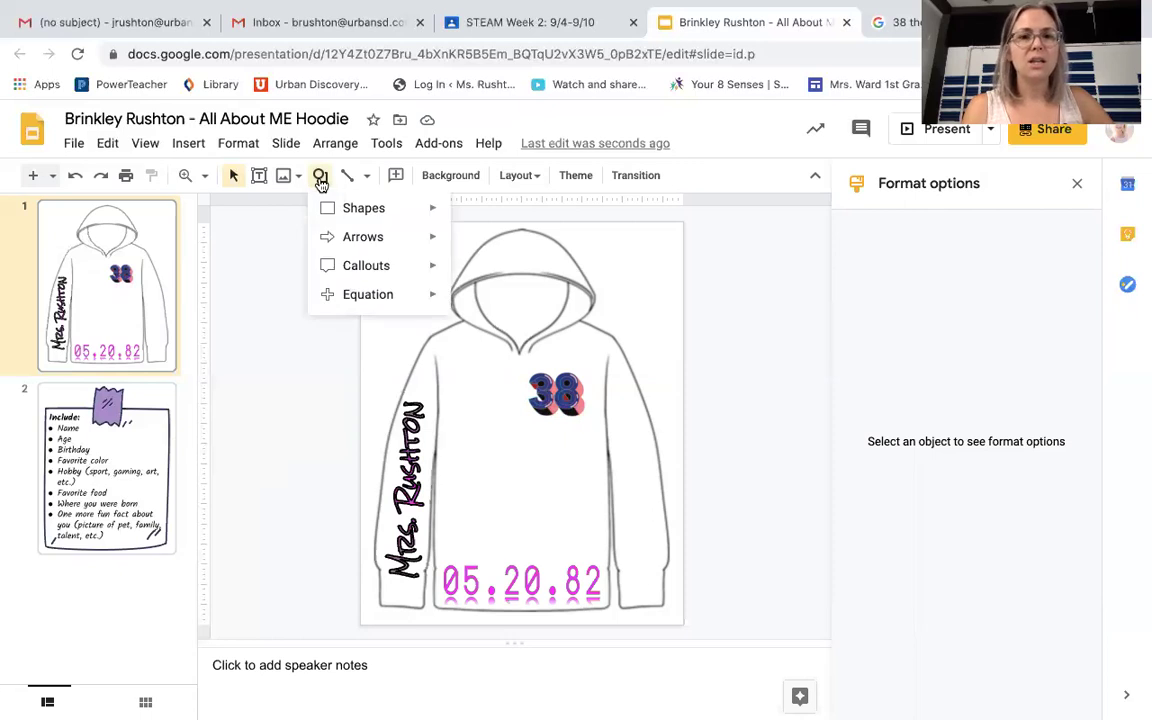
pyautogui.moveTo(357, 219)
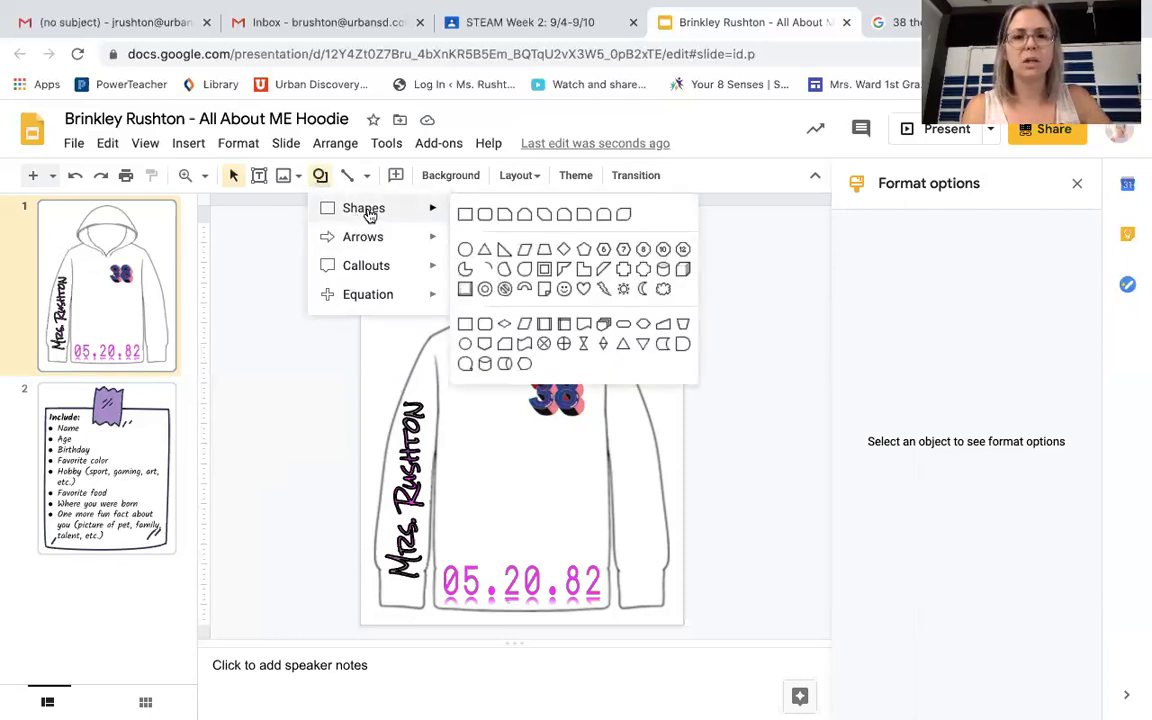
pyautogui.moveTo(380, 278)
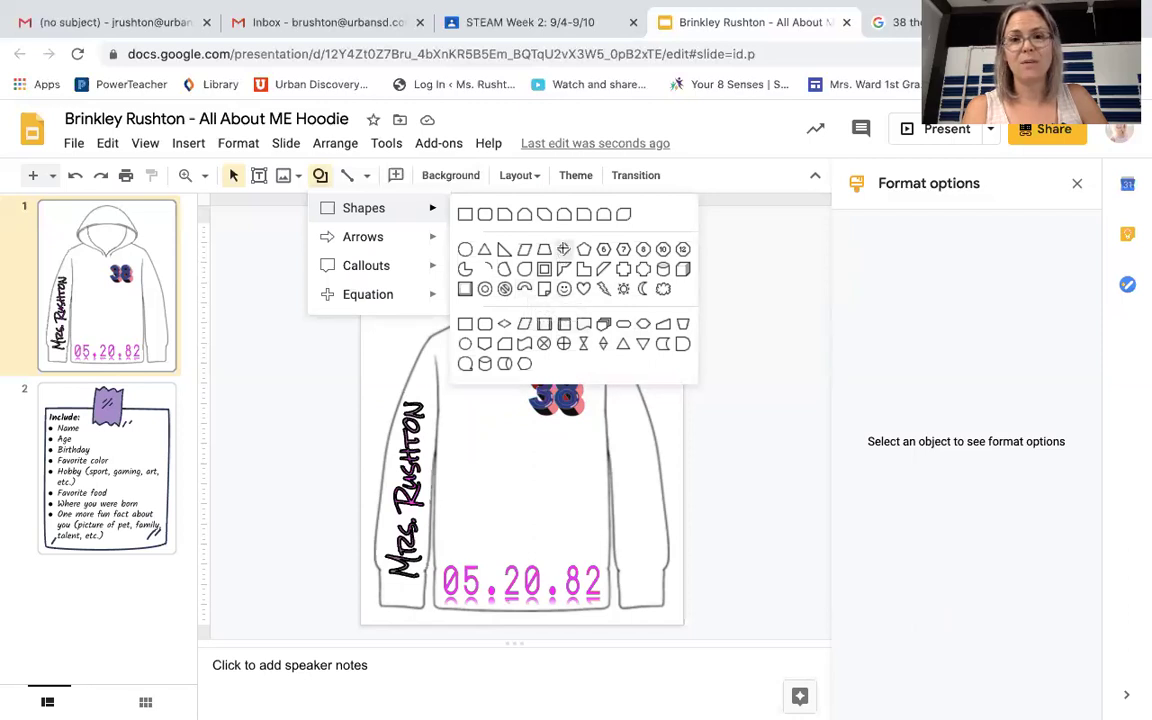
pyautogui.click(504, 216)
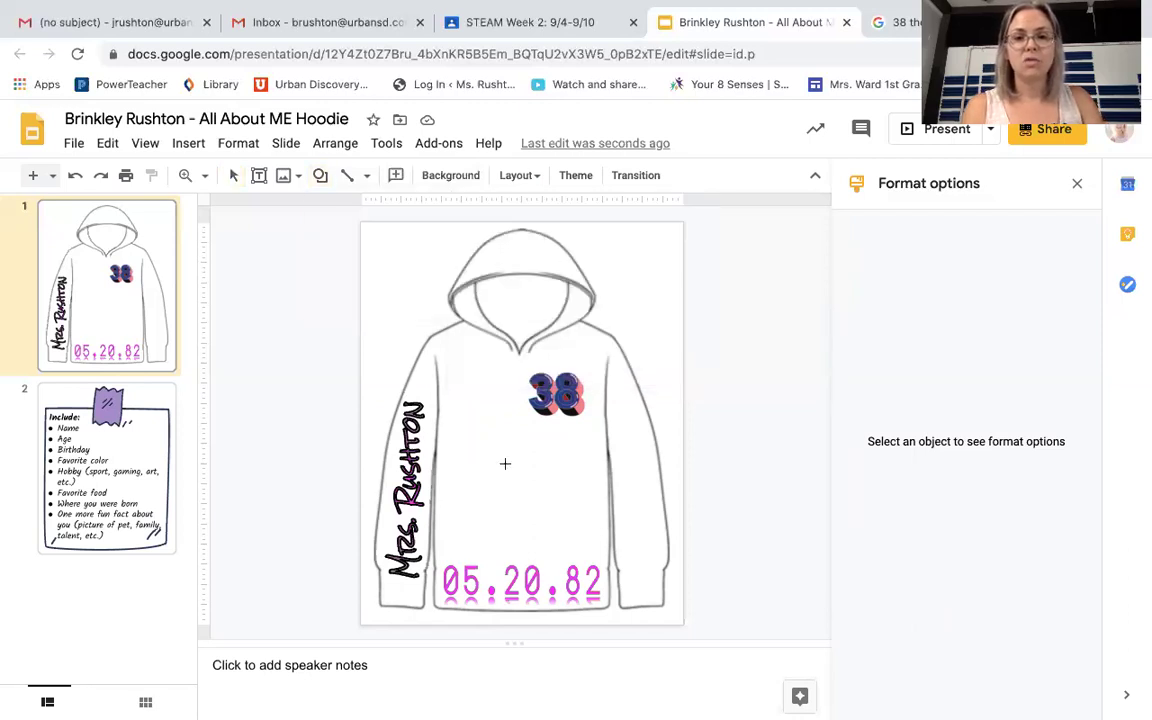
pyautogui.moveTo(461, 362); pyautogui.dragTo(519, 438)
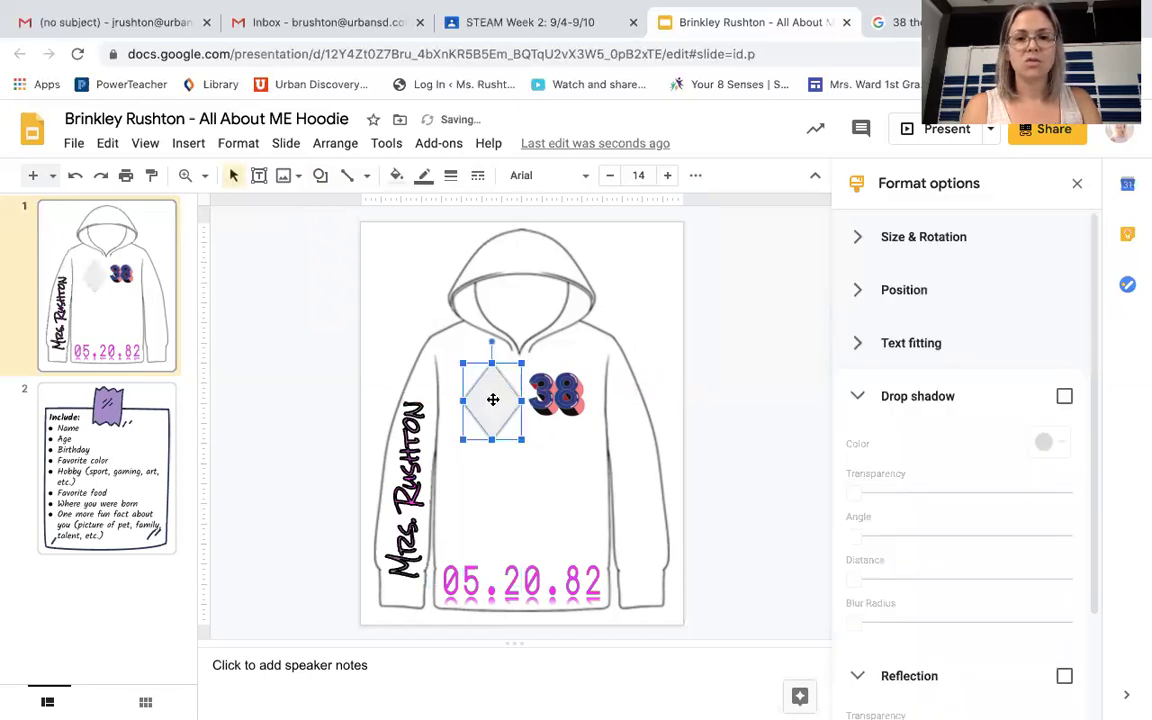
pyautogui.moveTo(494, 399)
pyautogui.mouseDown()
pyautogui.moveTo(485, 381)
pyautogui.moveTo(451, 393)
pyautogui.mouseUp()
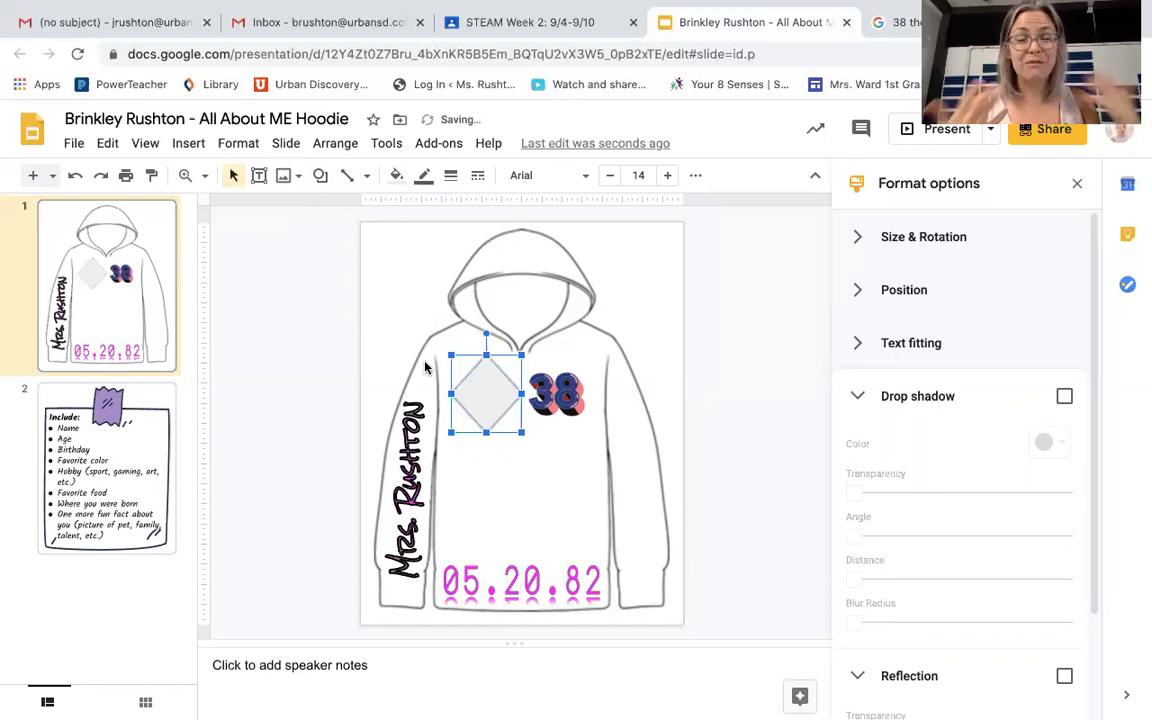
# - Fill the diamond with a custom turquoise, hex #41dedbff
pyautogui.click(397, 174)
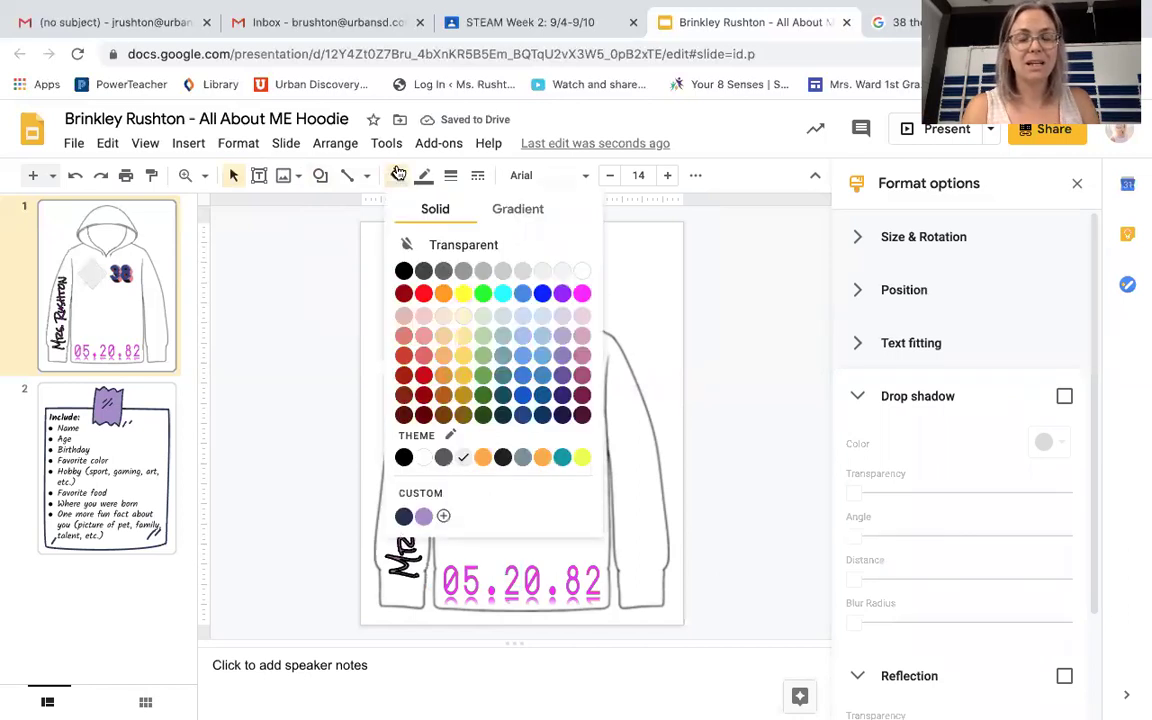
pyautogui.click(443, 518)
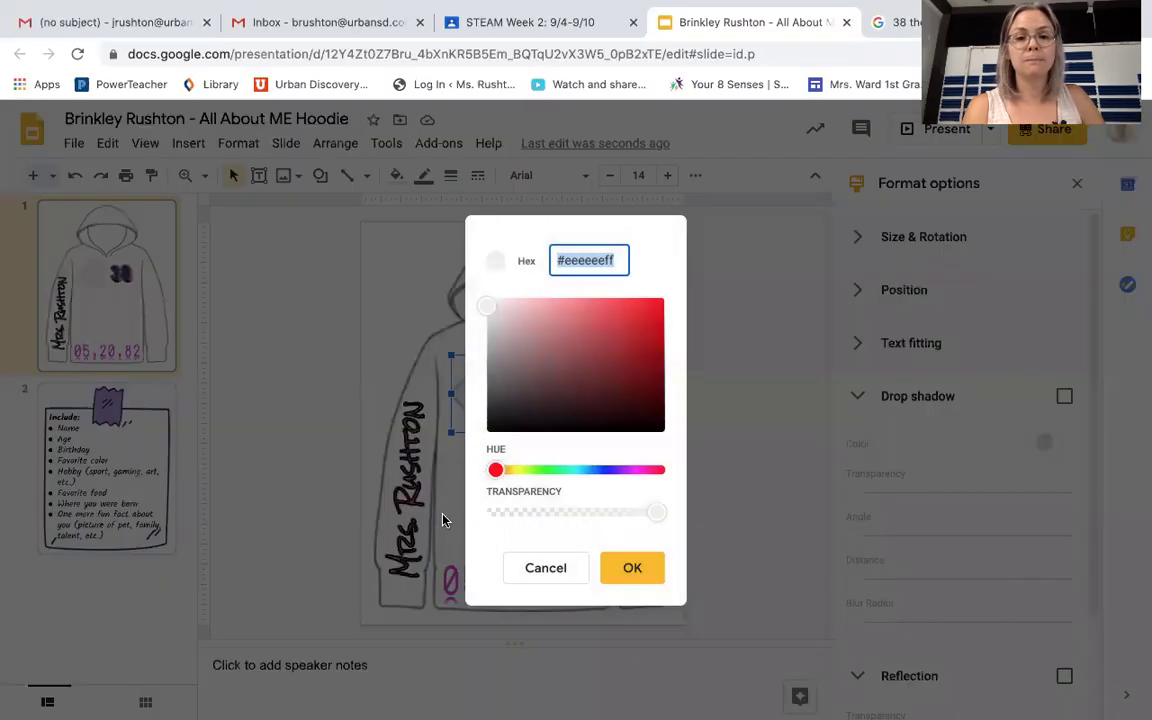
pyautogui.click(562, 472)
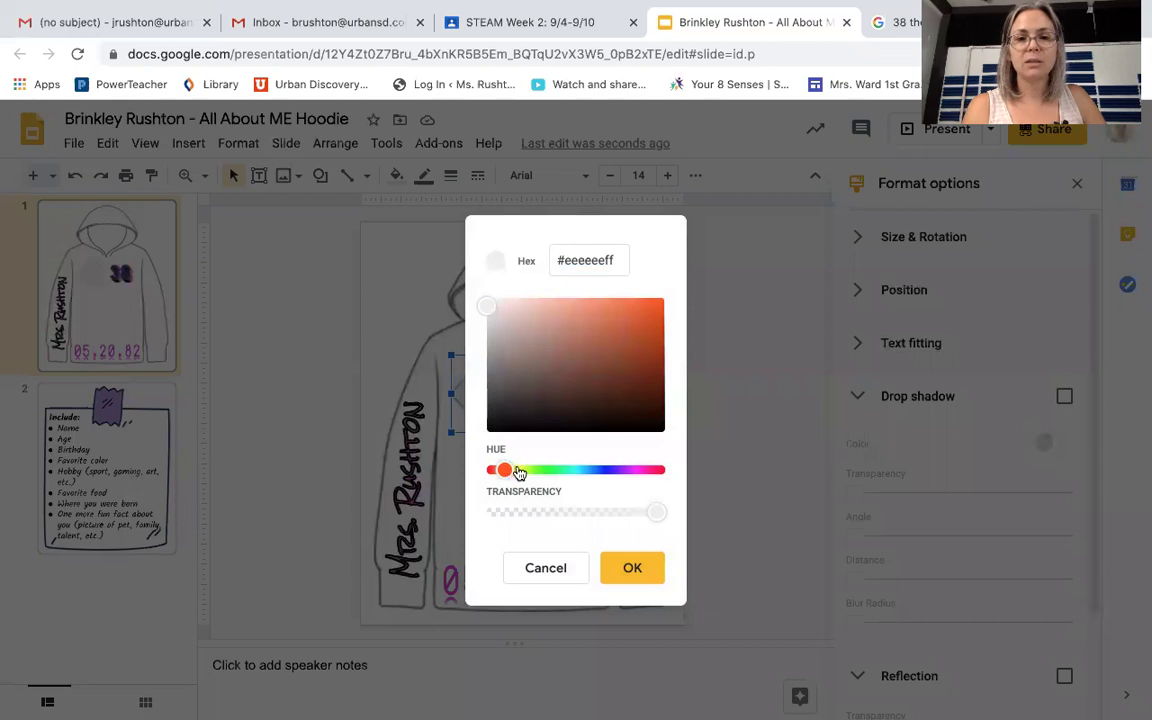
pyautogui.moveTo(512, 470); pyautogui.dragTo(585, 473)
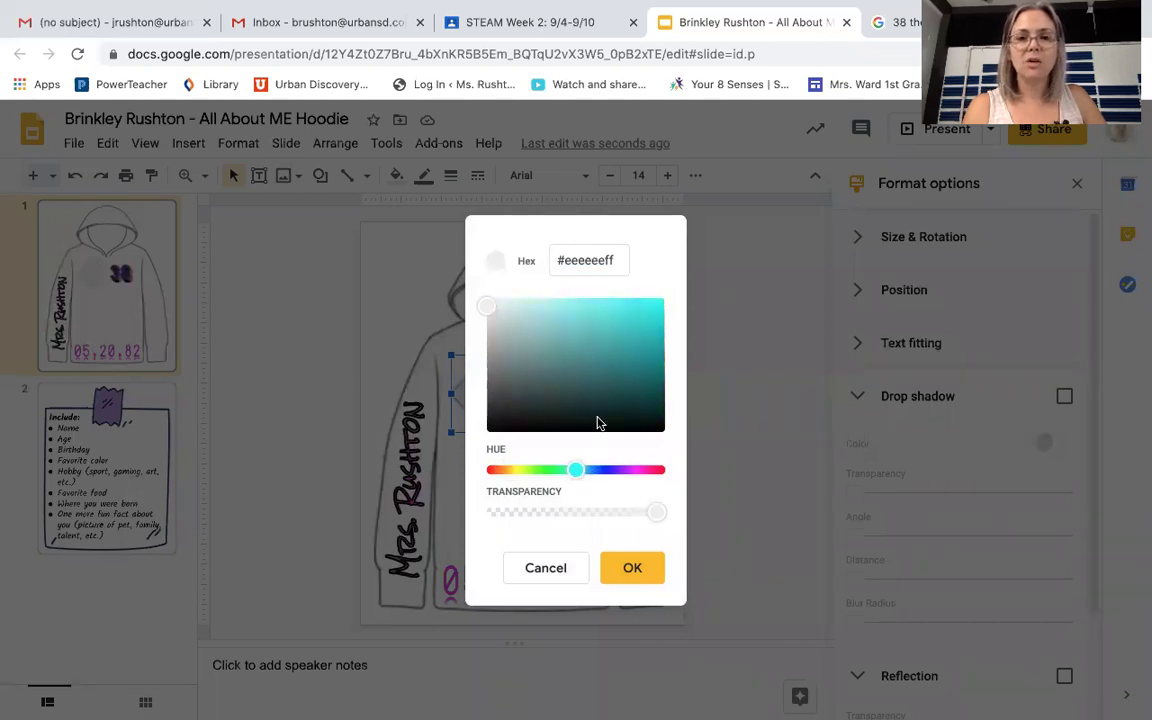
pyautogui.click(608, 315)
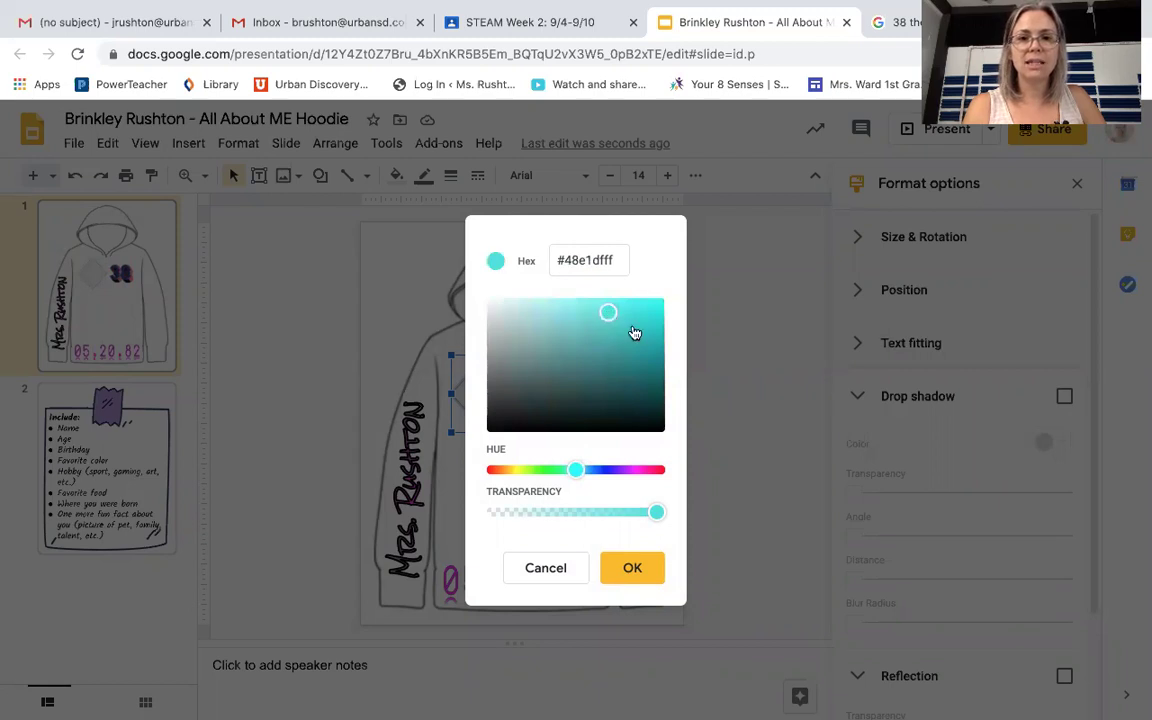
pyautogui.click(634, 329)
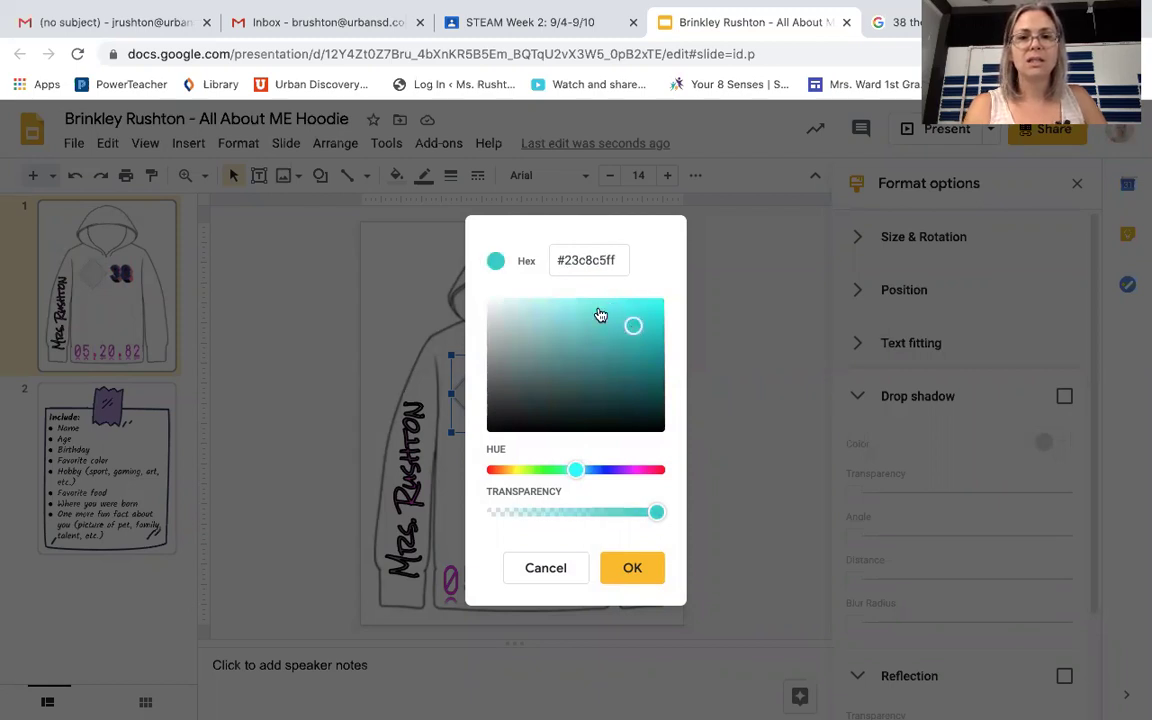
pyautogui.click(599, 310)
pyautogui.click(557, 339)
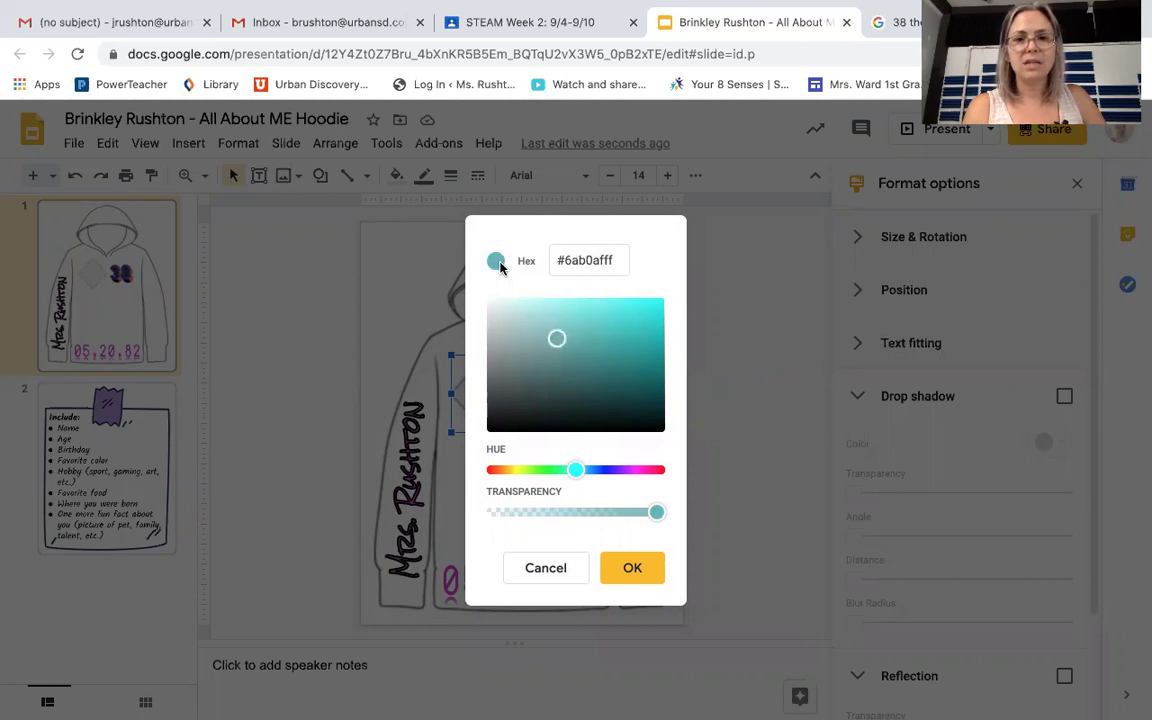
pyautogui.click(633, 369)
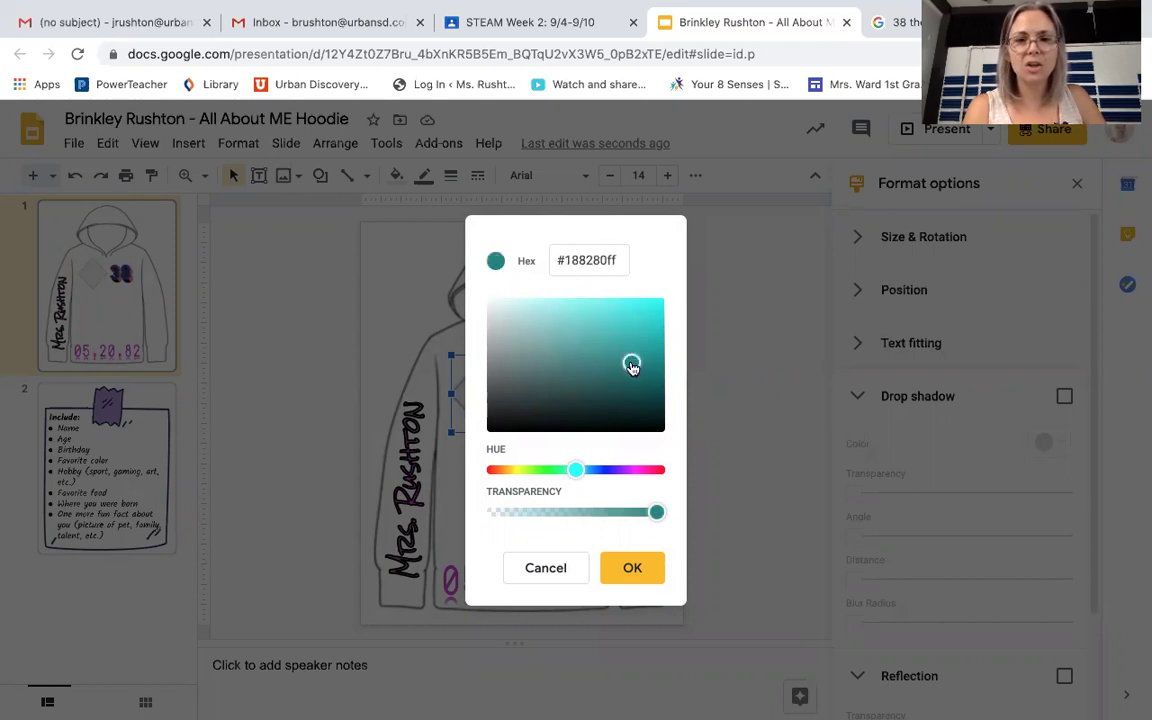
pyautogui.click(627, 316)
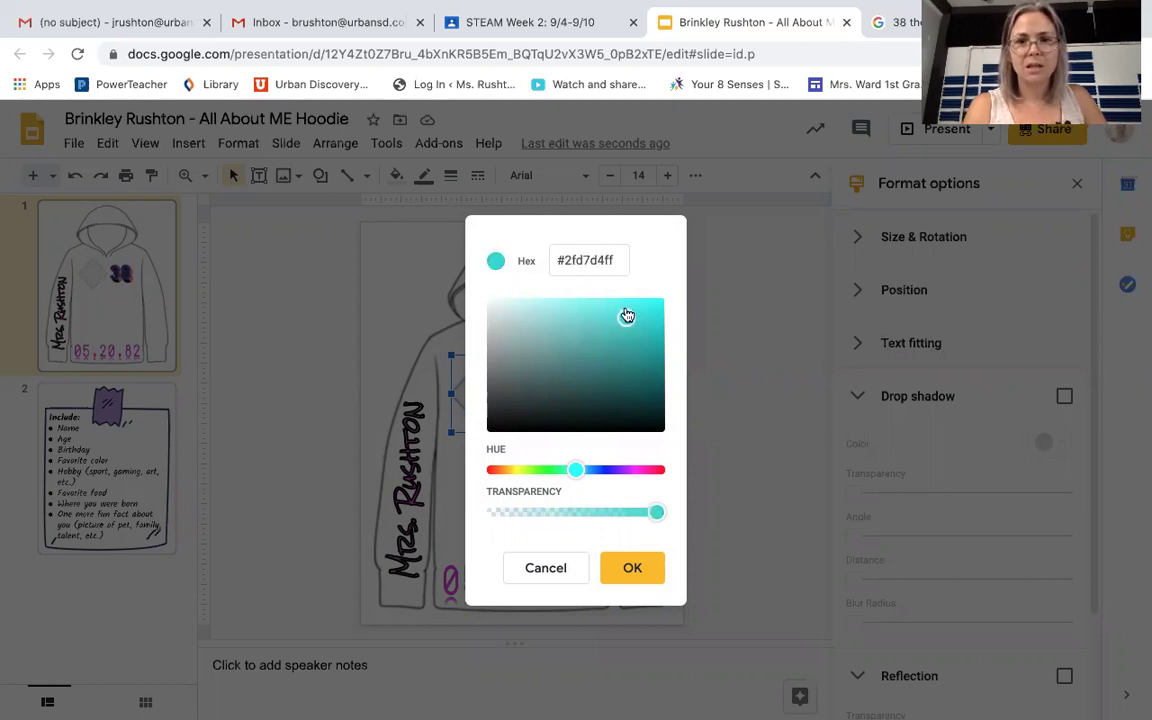
pyautogui.click(626, 309)
pyautogui.click(614, 317)
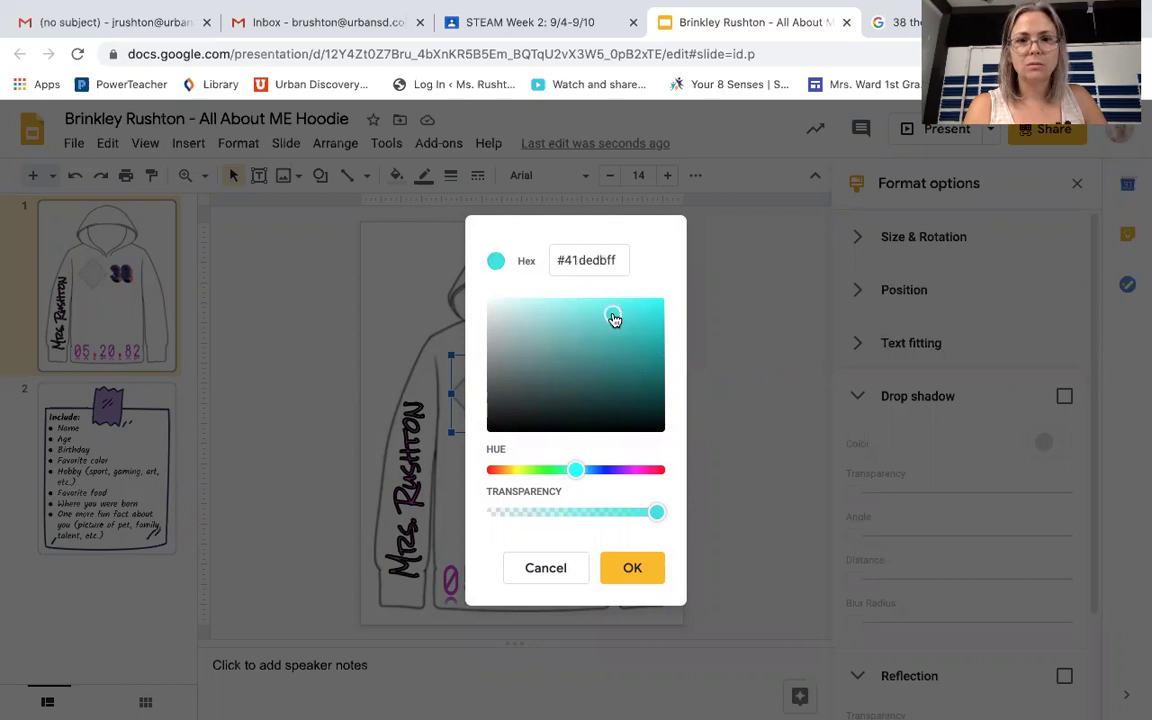
pyautogui.click(634, 572)
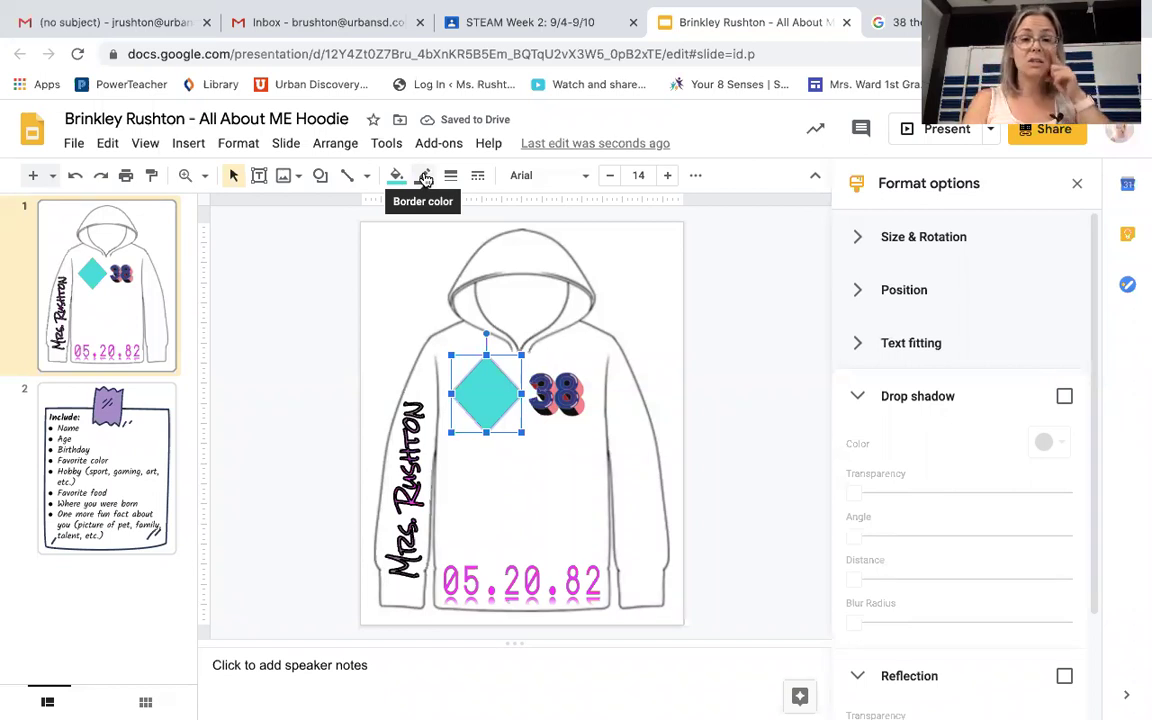
# - Give the diamond a black dotted border 4px thick
pyautogui.click(425, 176)
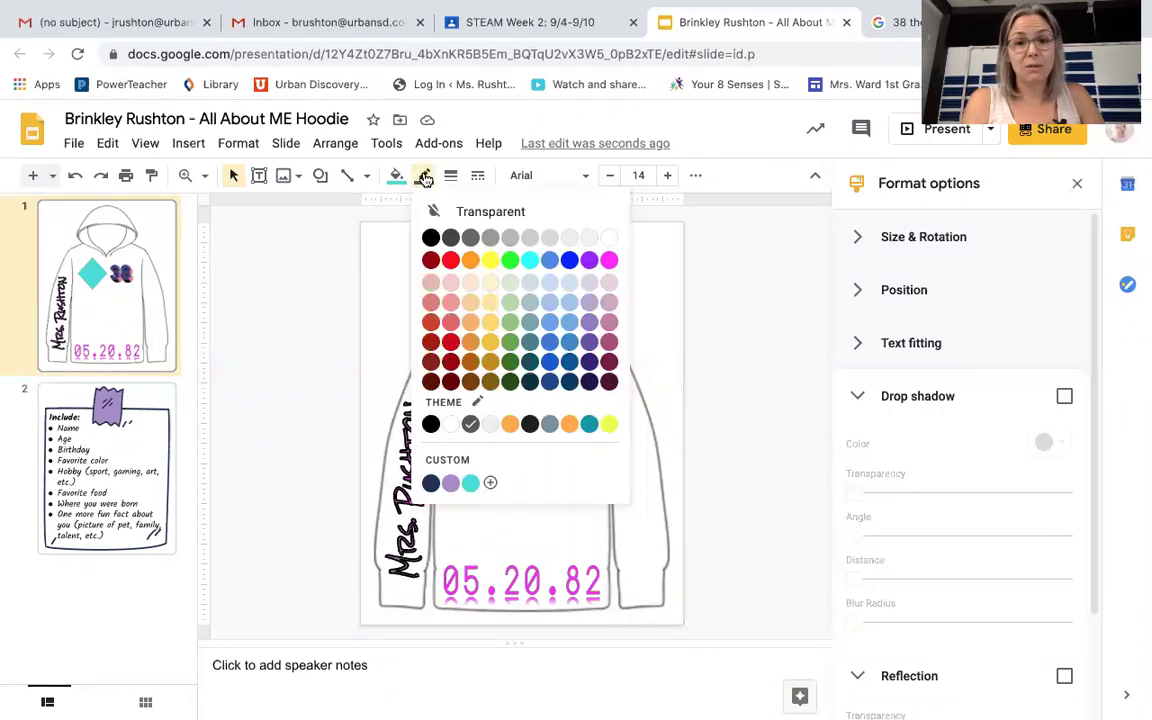
pyautogui.click(430, 236)
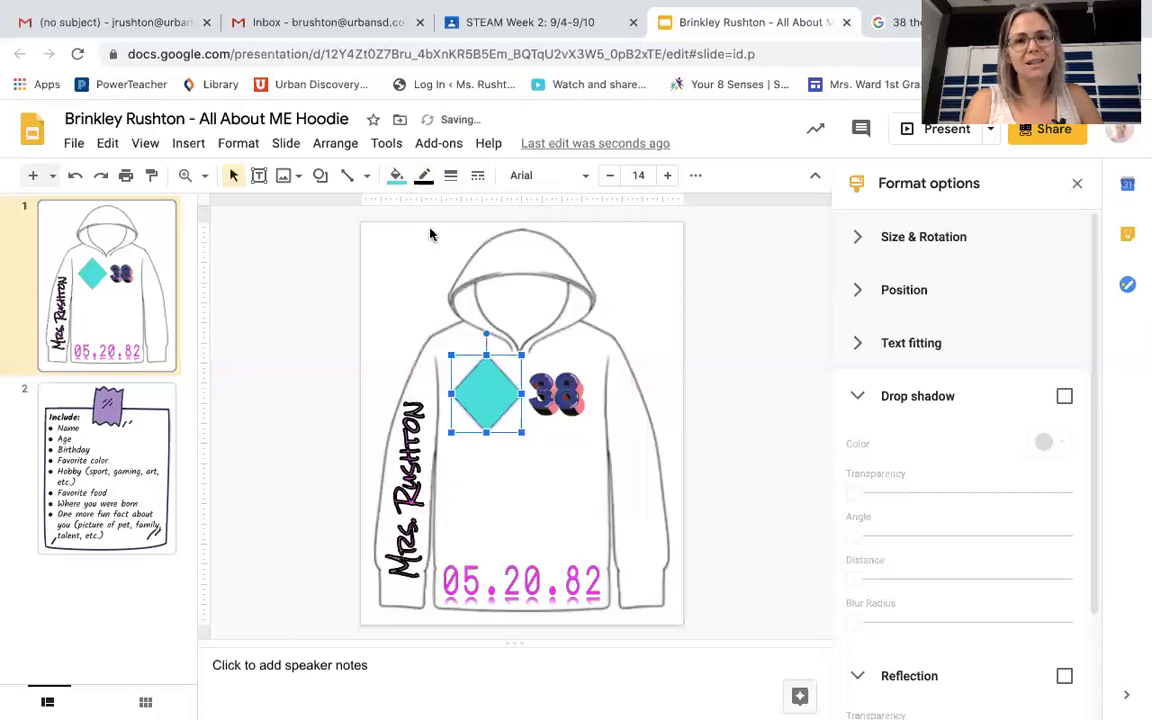
pyautogui.click(476, 176)
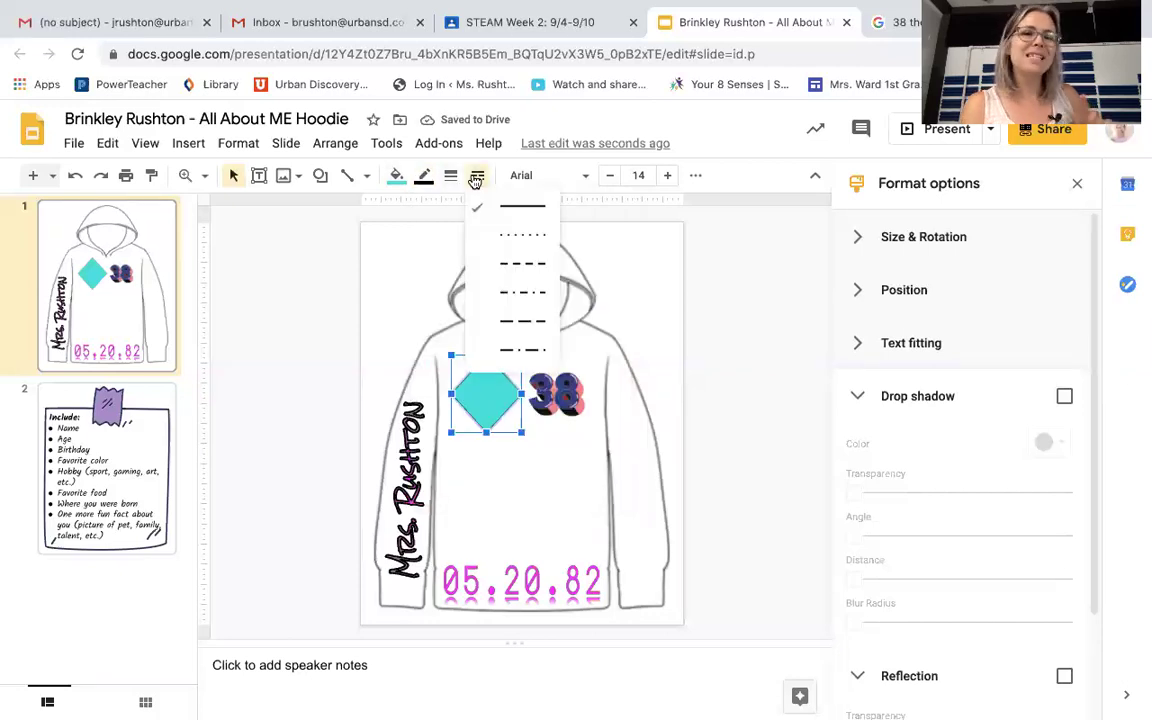
pyautogui.click(504, 235)
pyautogui.click(452, 176)
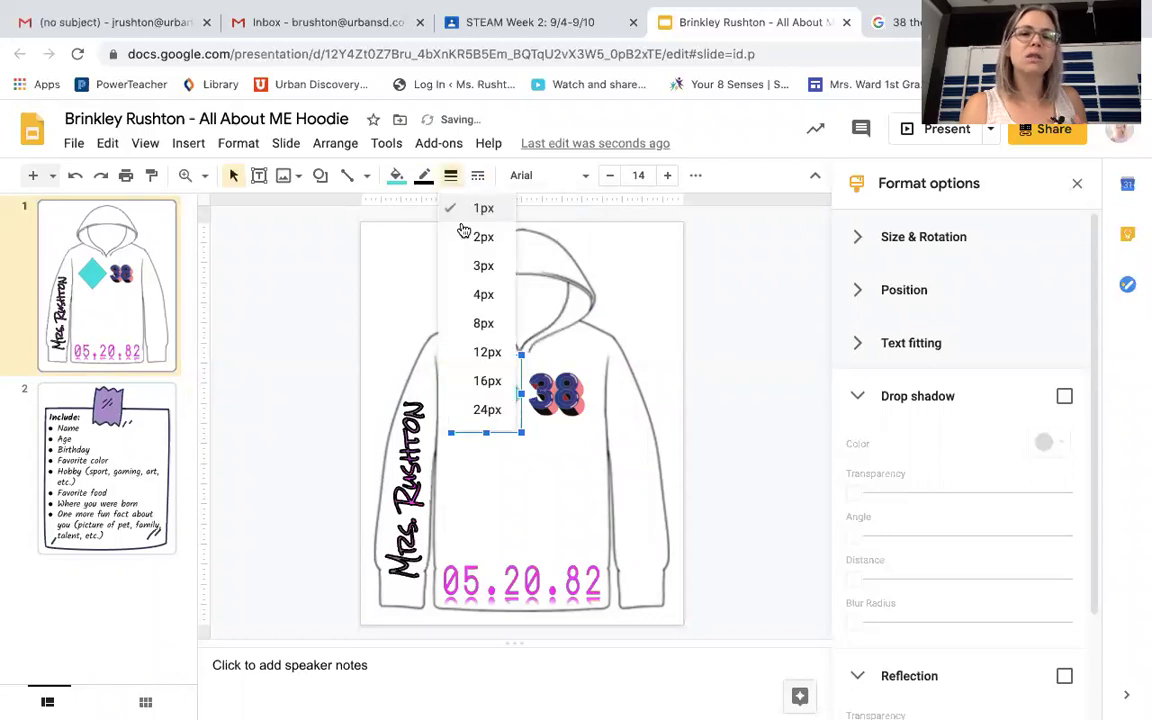
pyautogui.click(477, 296)
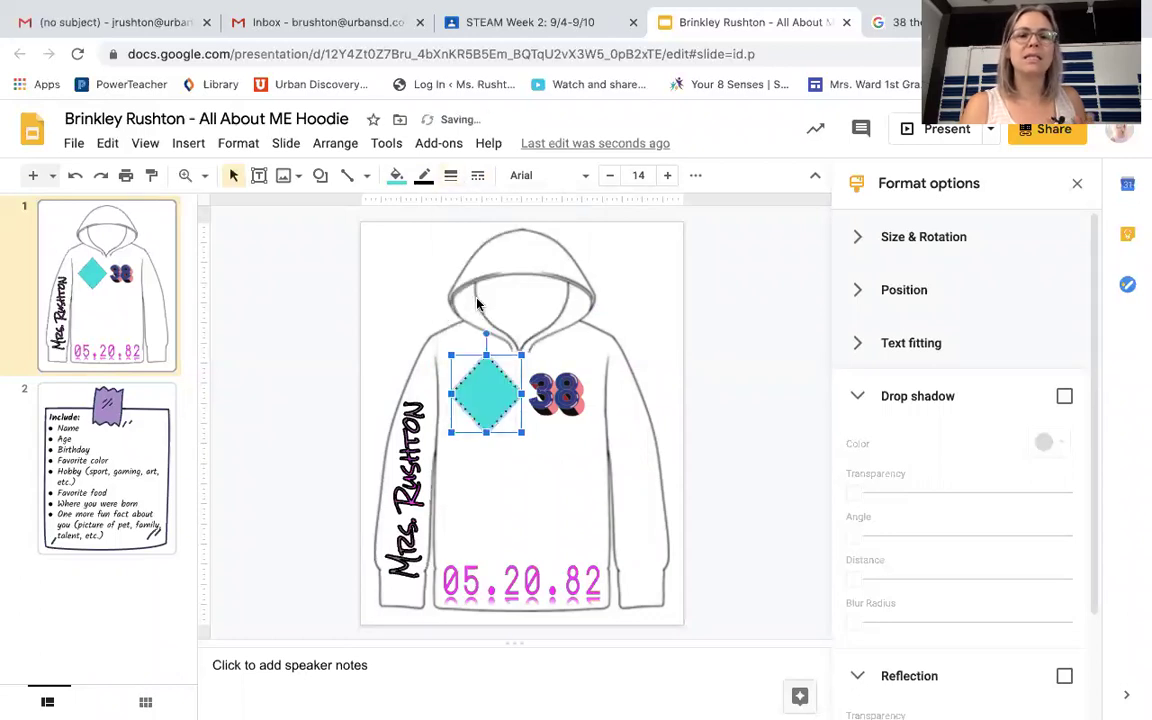
pyautogui.click(320, 344)
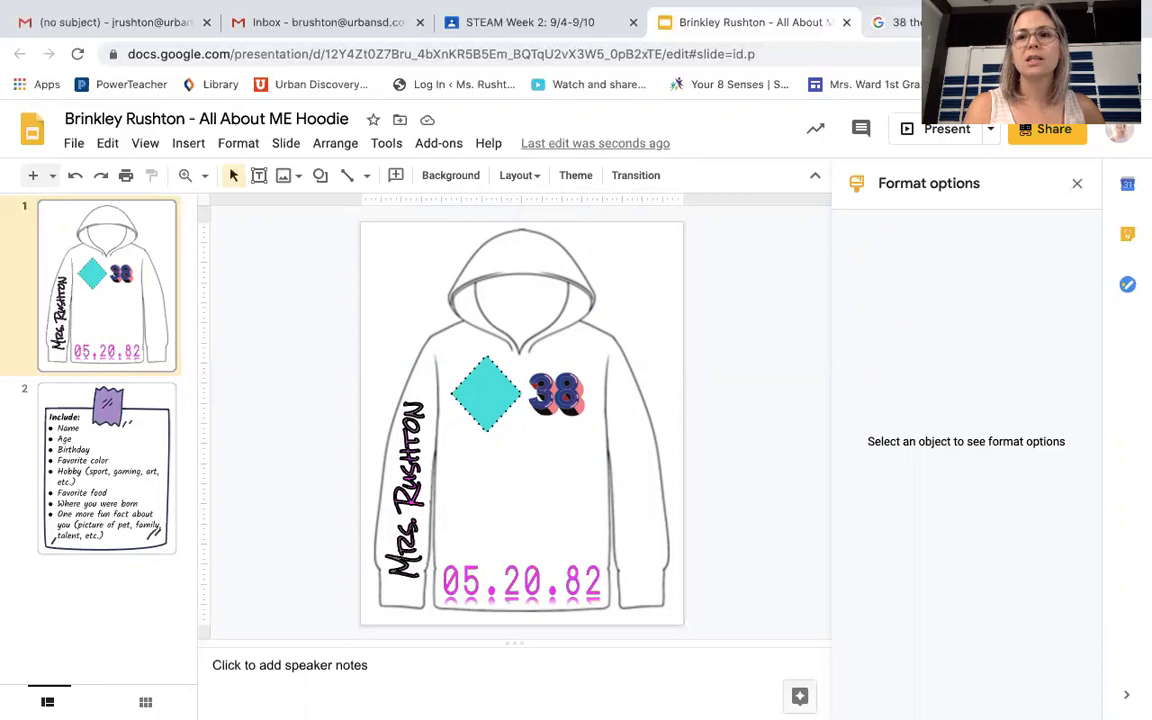
# - Switch to the browser tab with the 38 image results and search Google for "paint brush"
pyautogui.click(895, 22)
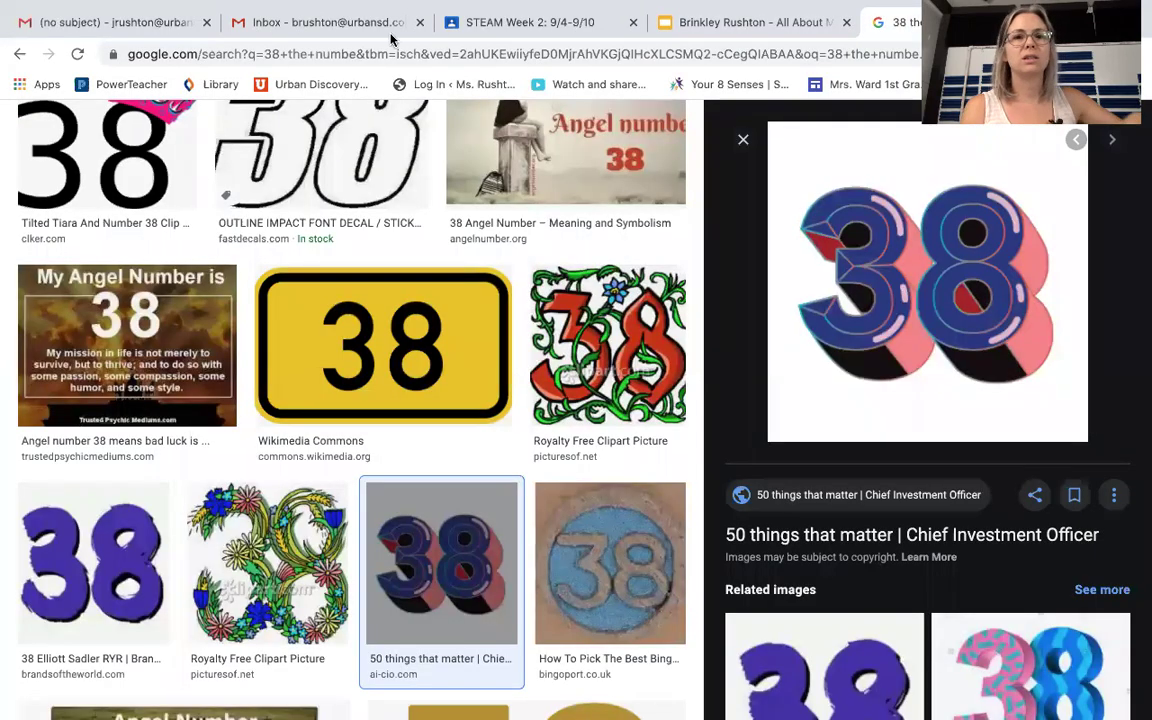
pyautogui.click(223, 58)
pyautogui.write('paint brus')
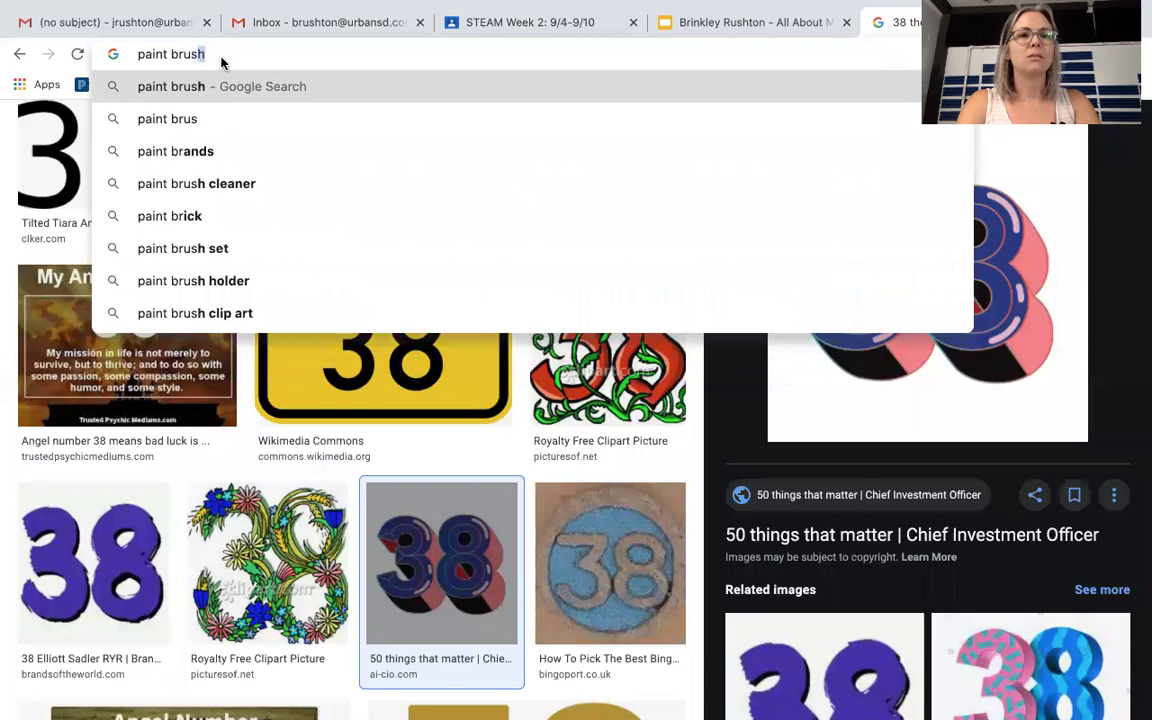
pyautogui.press('Return')
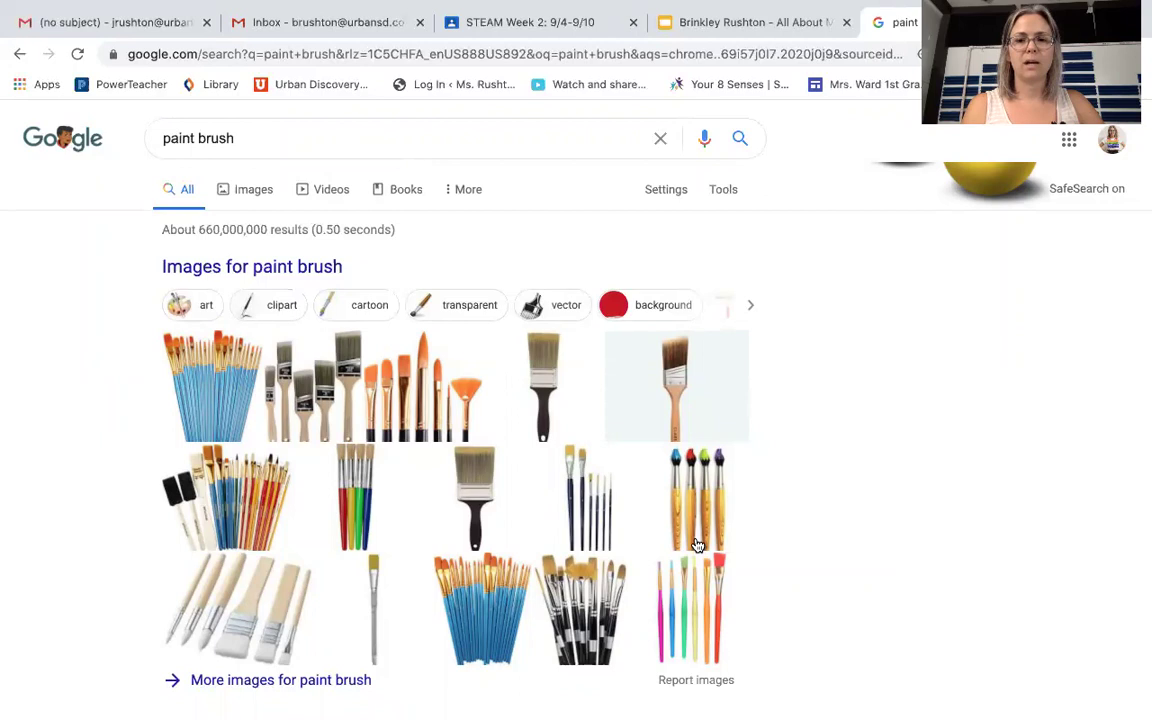
# - Open the image of six colorful plastic paint brushes from the search results and copy it
pyautogui.click(690, 590)
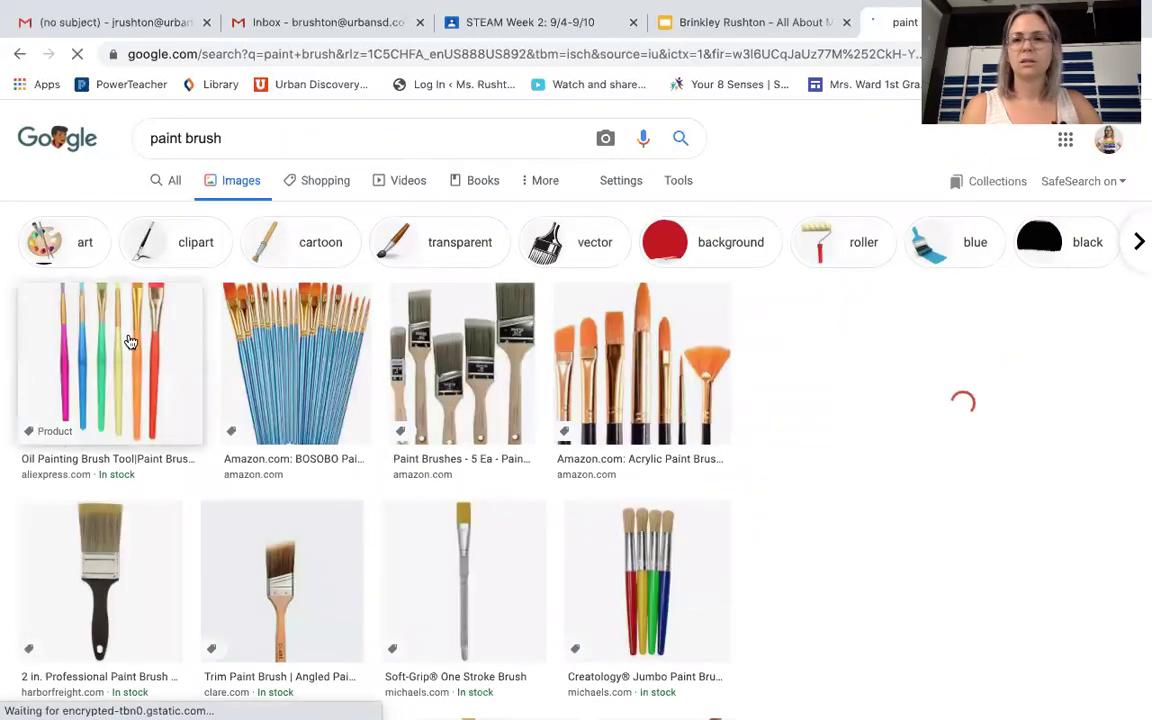
pyautogui.click(129, 337)
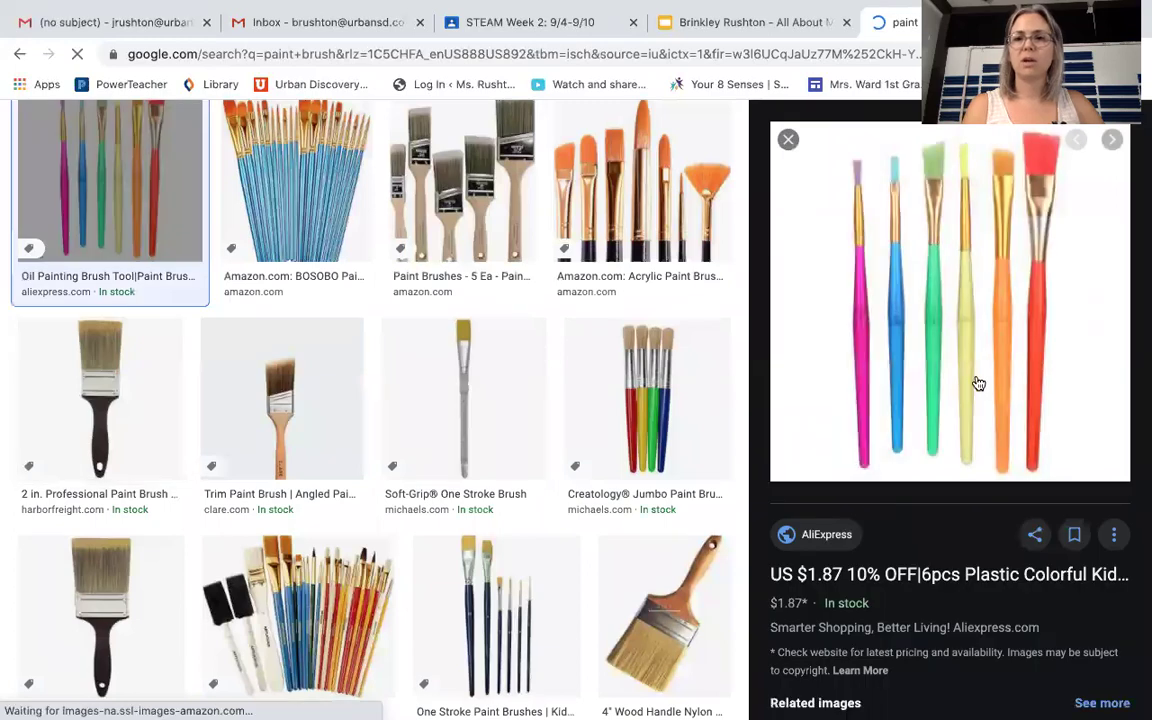
pyautogui.rightClick(956, 312)
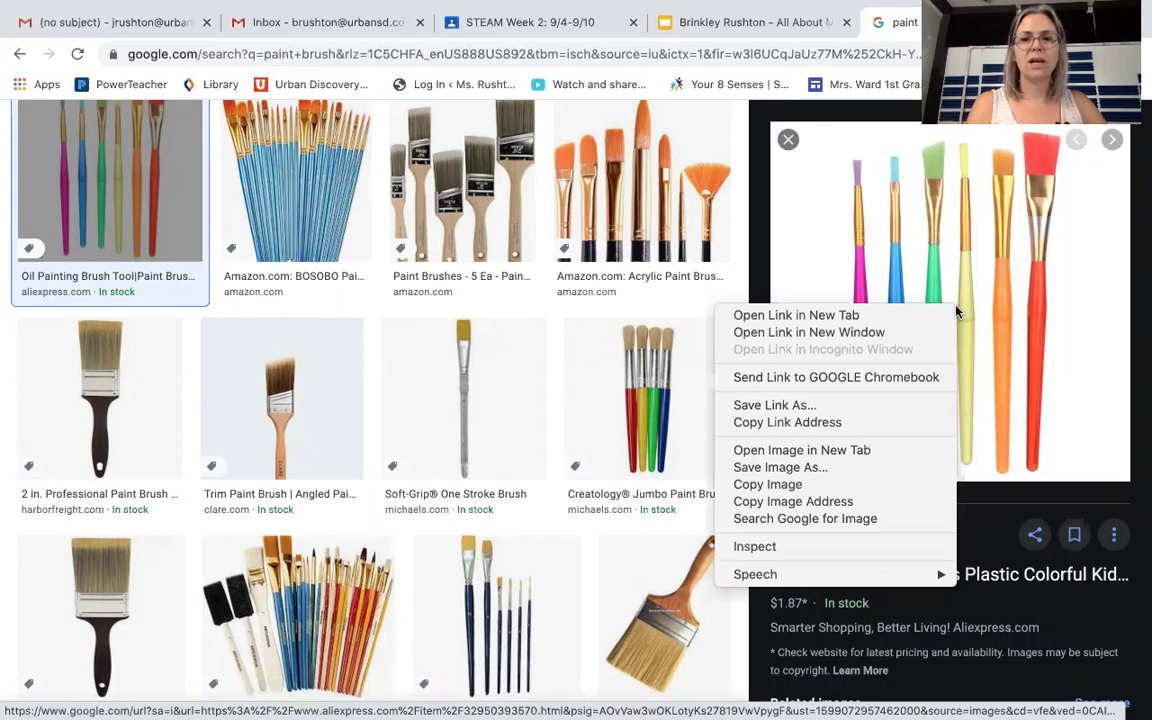
pyautogui.click(796, 486)
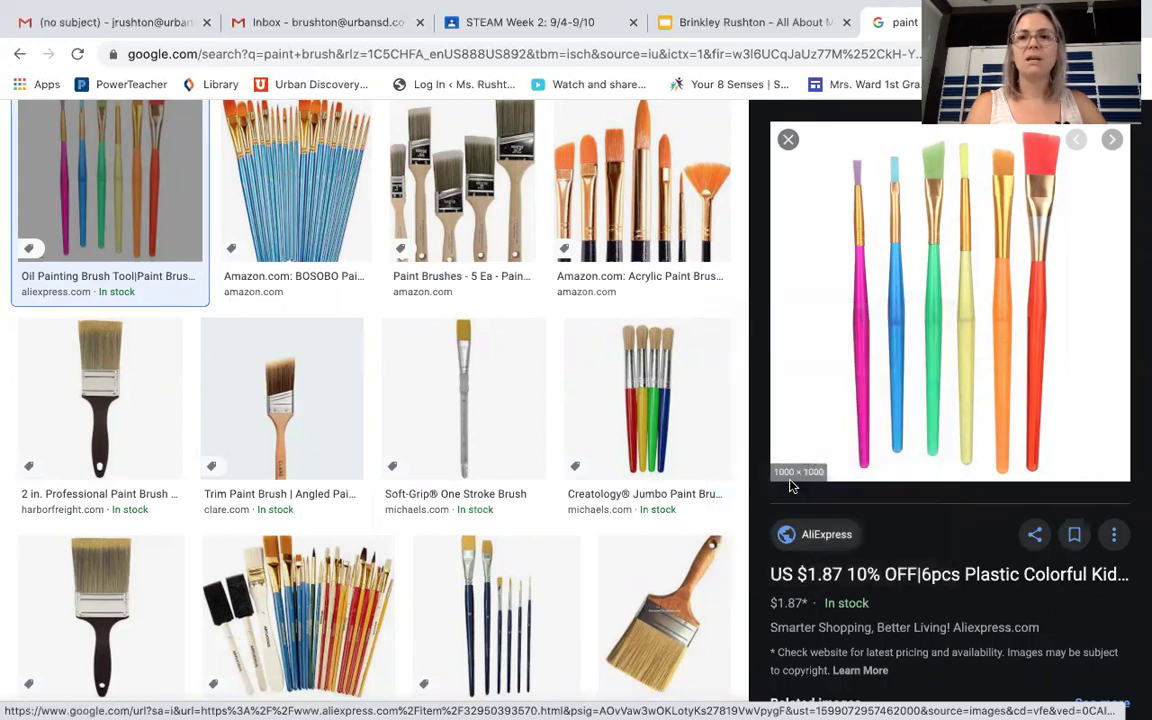
# - Switch to the All About ME Hoodie presentation in Google Slides and paste the paint brush image onto the hoodie slide
pyautogui.click(745, 24)
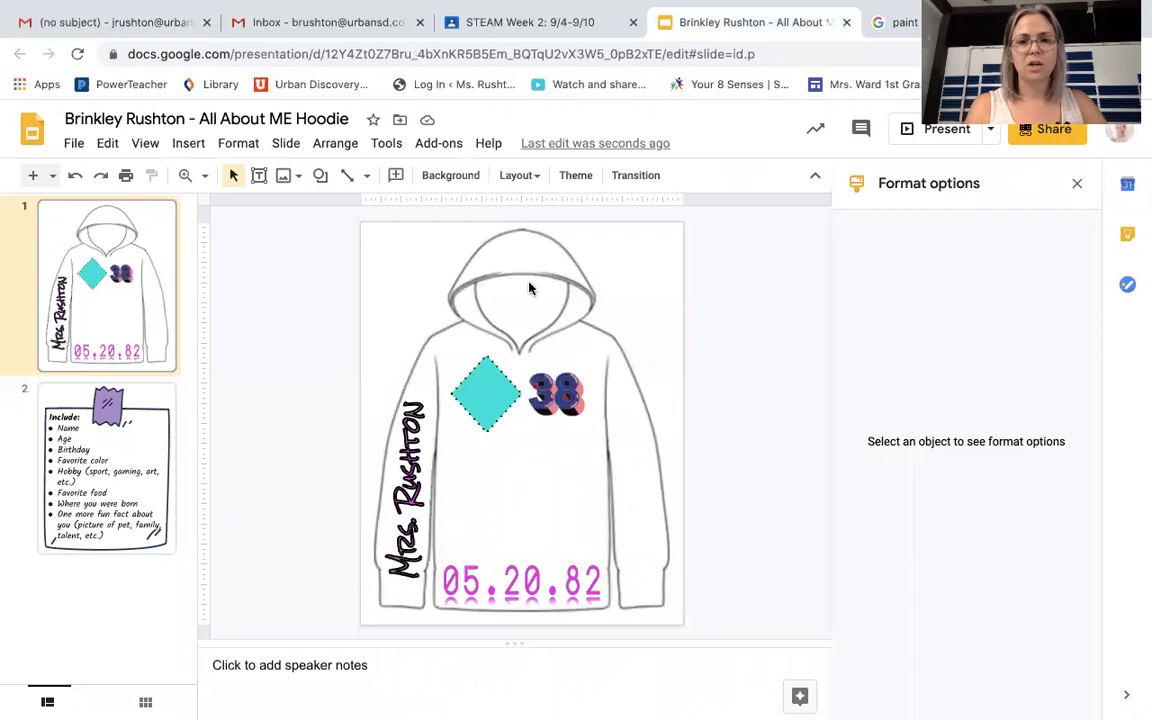
pyautogui.click(78, 144)
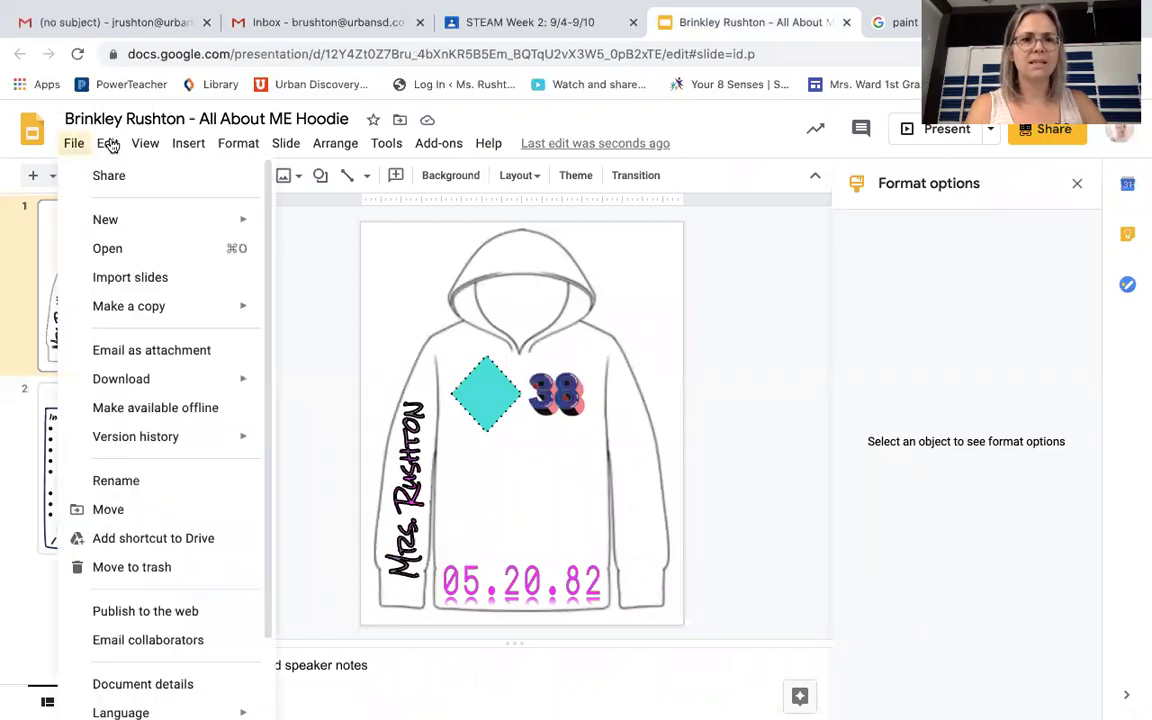
pyautogui.click(110, 145)
pyautogui.click(110, 145)
pyautogui.click(108, 144)
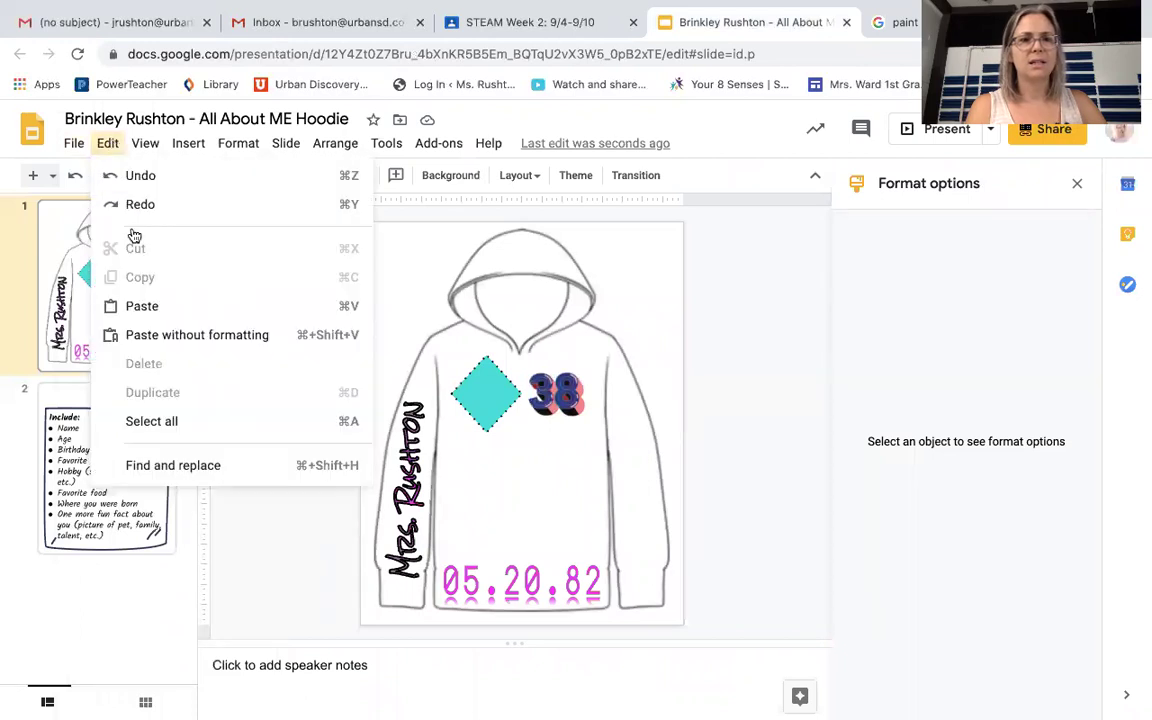
pyautogui.click(147, 306)
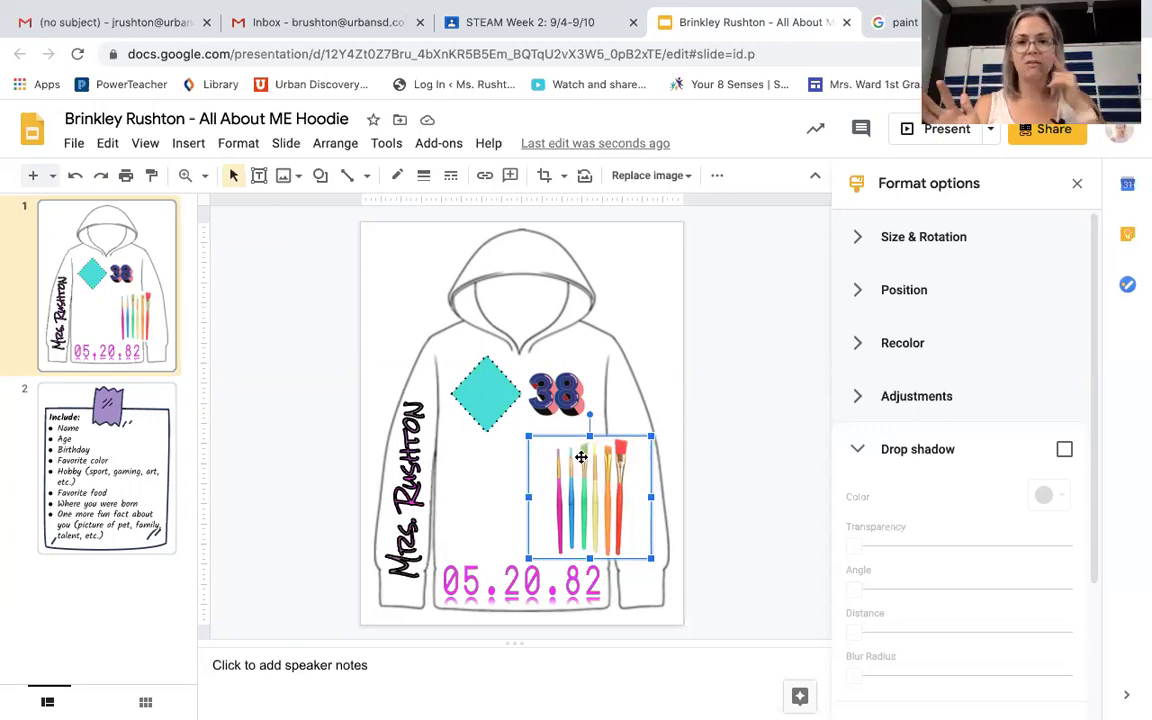
# - Crop the blank margins off both sides of the paint brush image so it ends at the outer brushes
pyautogui.click(545, 175)
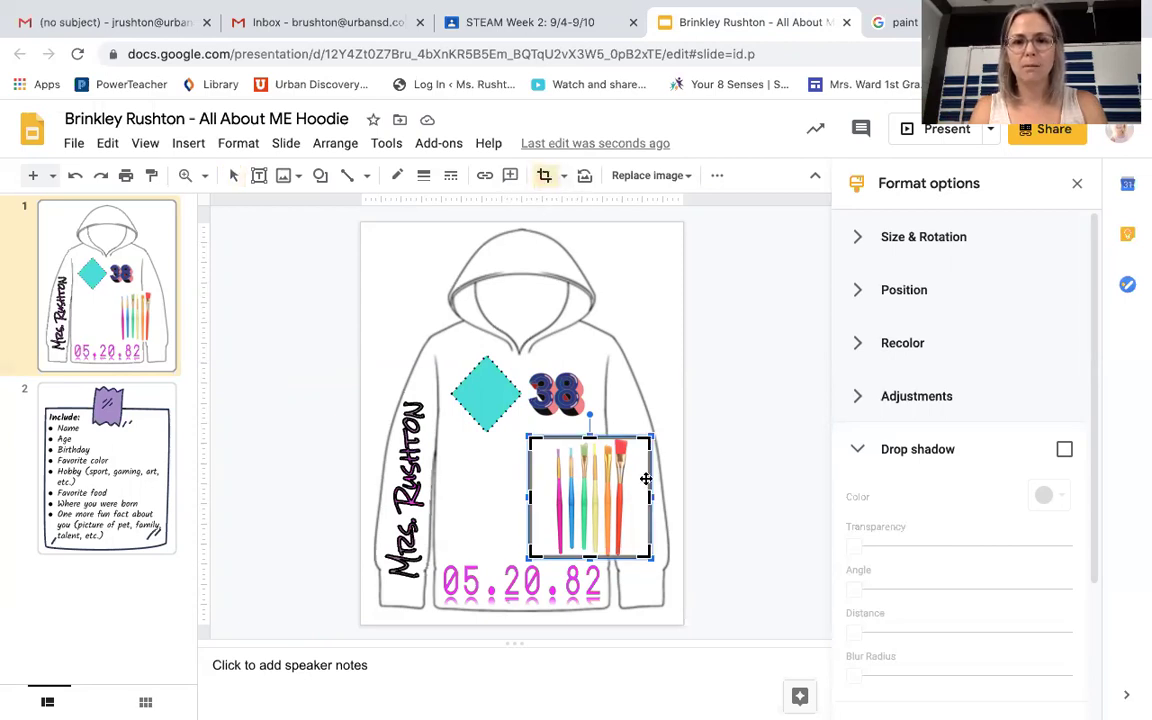
pyautogui.moveTo(645, 497)
pyautogui.mouseDown()
pyautogui.moveTo(575, 497)
pyautogui.moveTo(627, 500)
pyautogui.mouseUp()
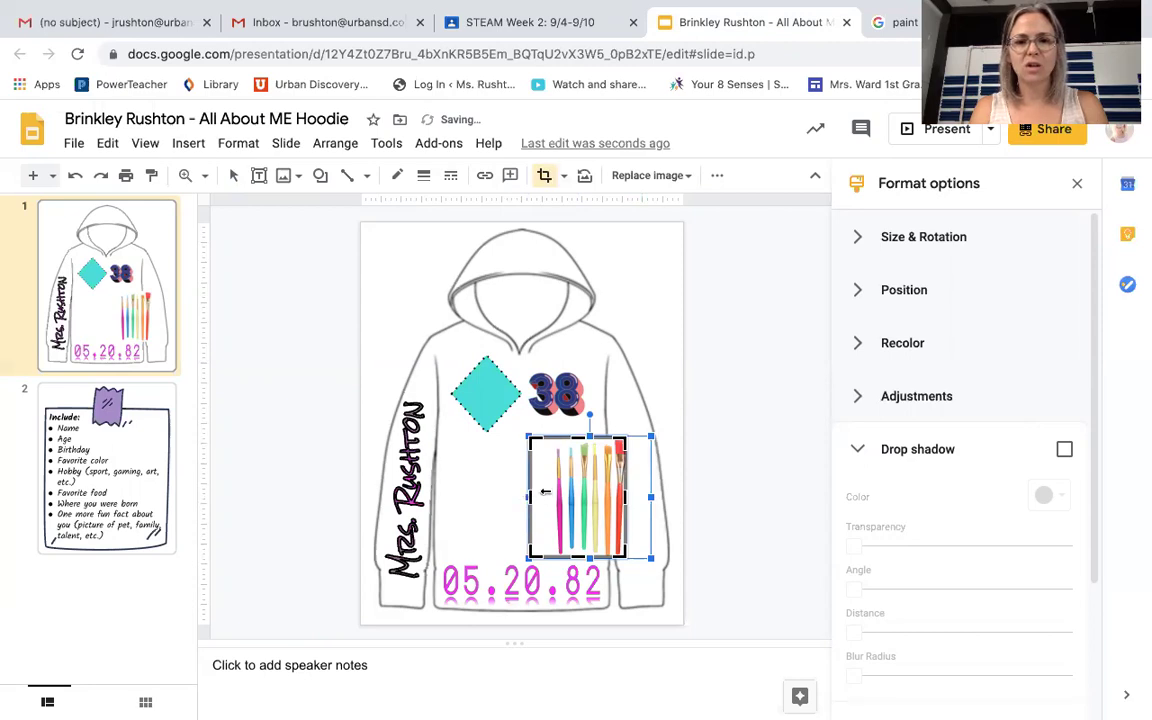
pyautogui.moveTo(545, 491)
pyautogui.mouseDown()
pyautogui.moveTo(495, 491)
pyautogui.moveTo(554, 491)
pyautogui.mouseUp()
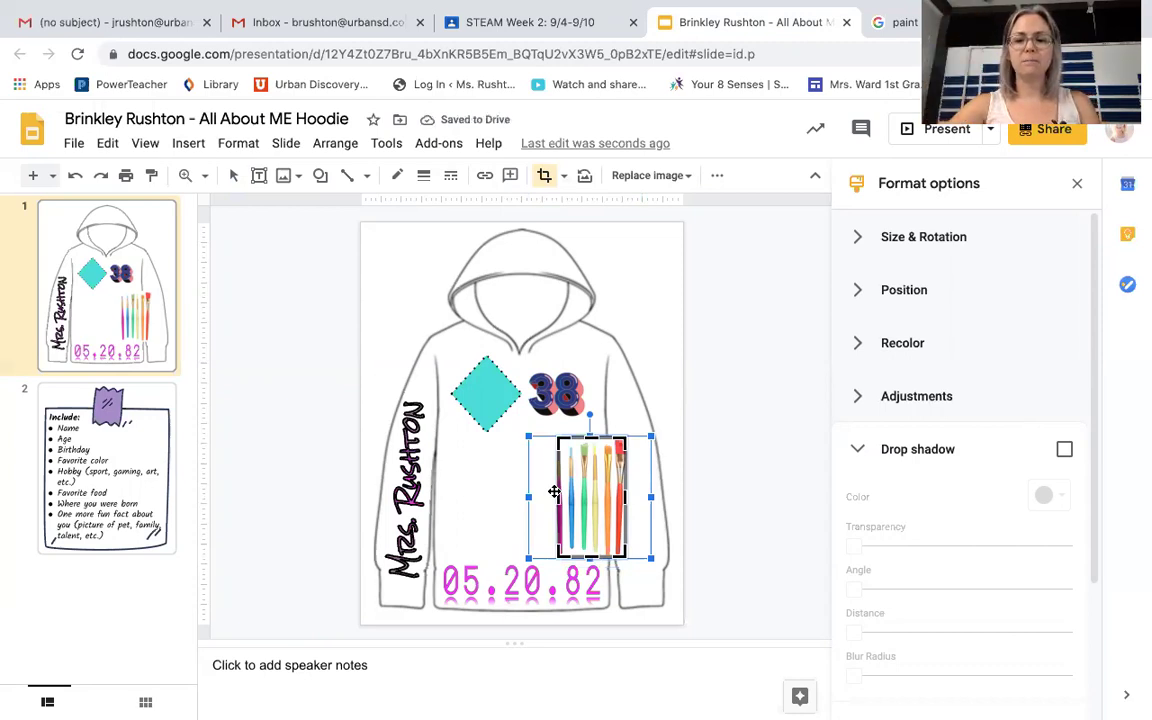
pyautogui.press('Return')
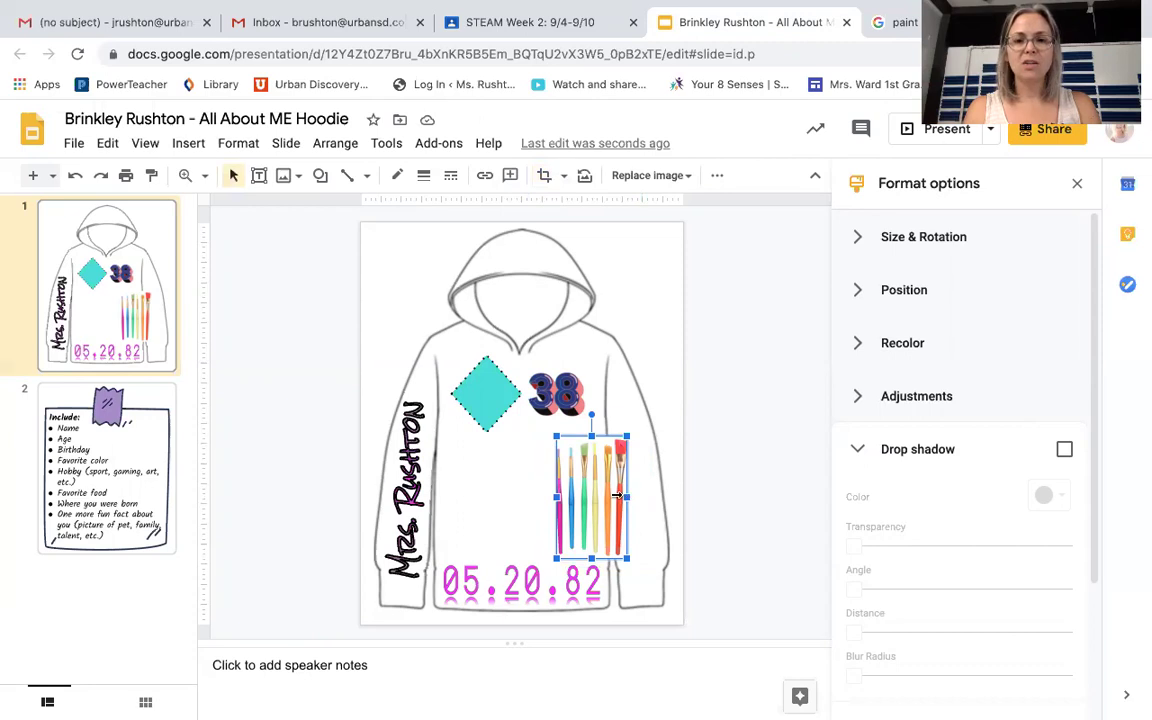
# - Fit the paint brushes onto the empty sleeve opposite the name, sized about 1.09 by 4.25 in and rotated to about 355.5°
pyautogui.moveTo(620, 495)
pyautogui.mouseDown()
pyautogui.moveTo(599, 498)
pyautogui.moveTo(646, 506)
pyautogui.mouseUp()
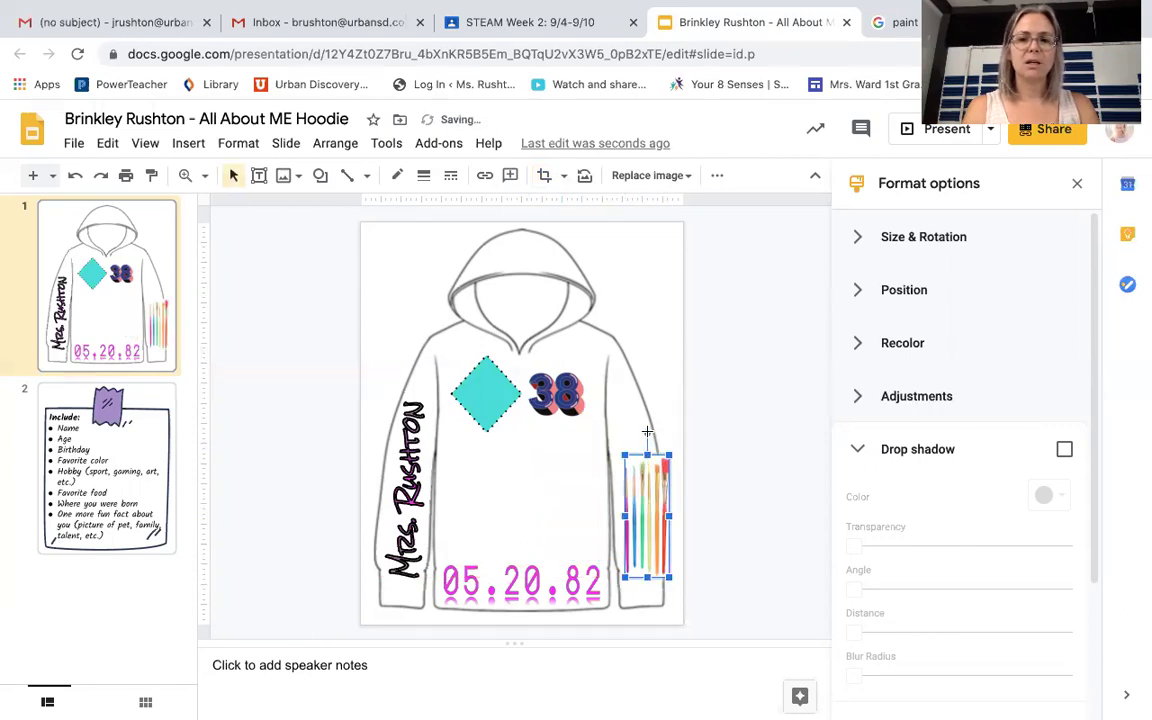
pyautogui.moveTo(641, 432); pyautogui.dragTo(628, 405)
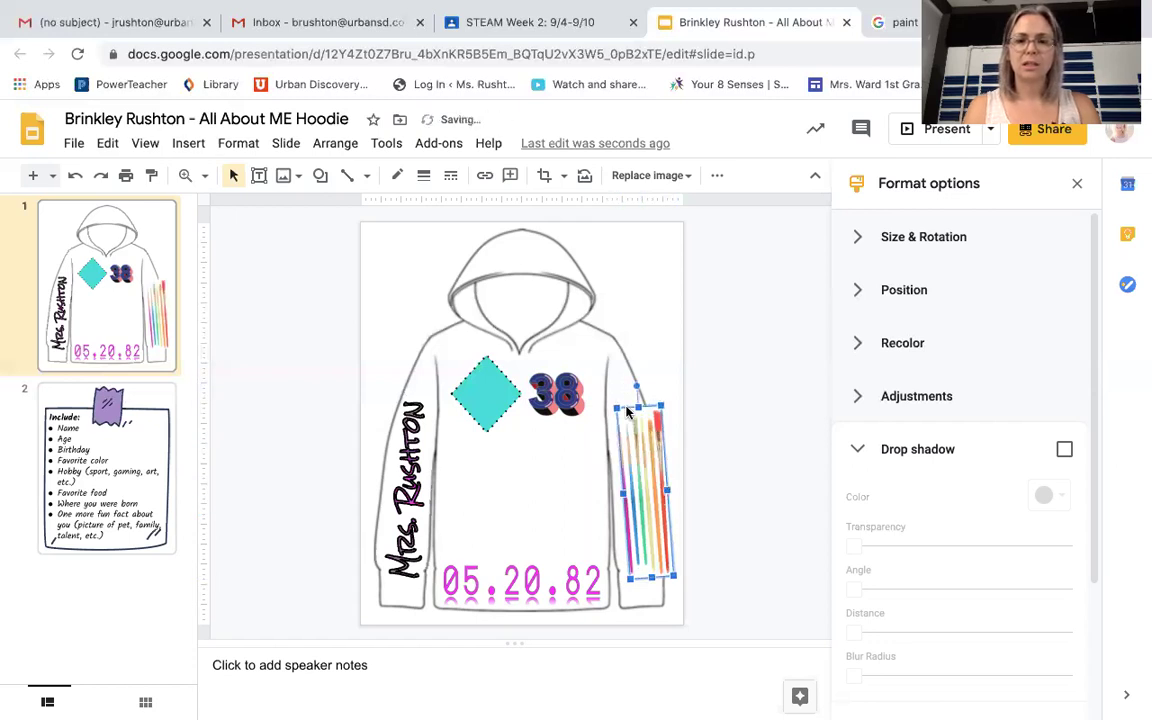
pyautogui.press('Left')
pyautogui.press('Left')
pyautogui.press('Left')
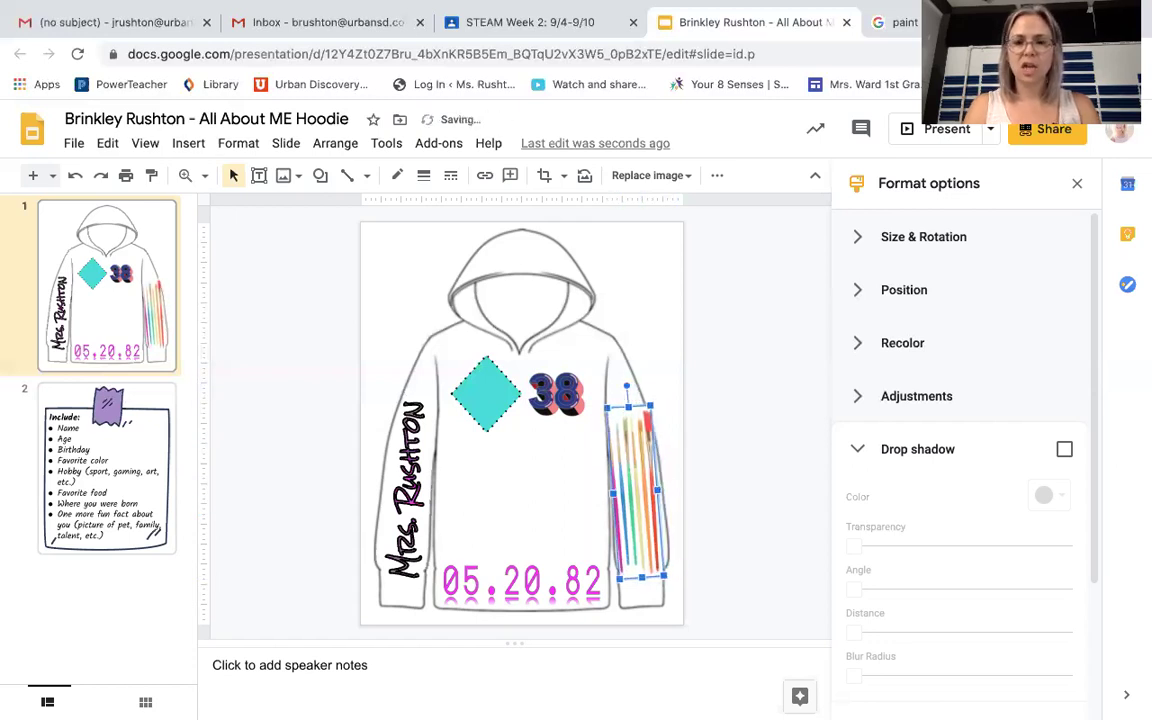
pyautogui.press('Down')
pyautogui.press('Down')
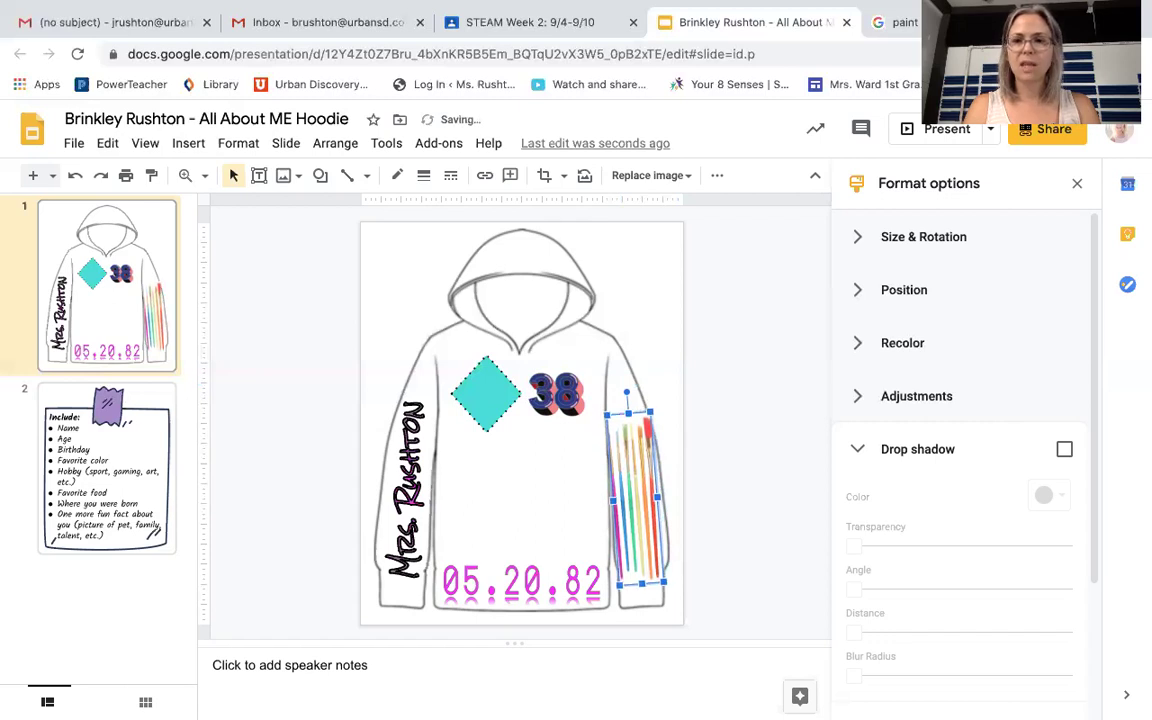
pyautogui.press('Down')
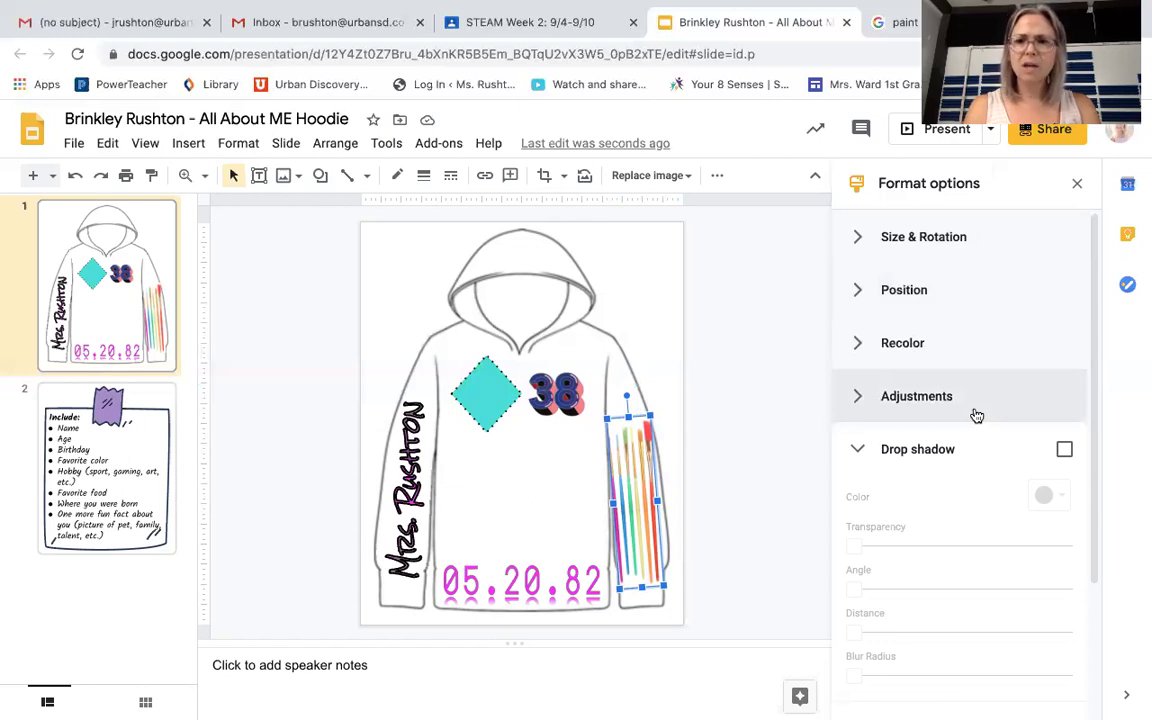
# - Examine the paint brush image's format options, including size and rotation, position, adjustments, drop shadow and reflection
pyautogui.click(862, 239)
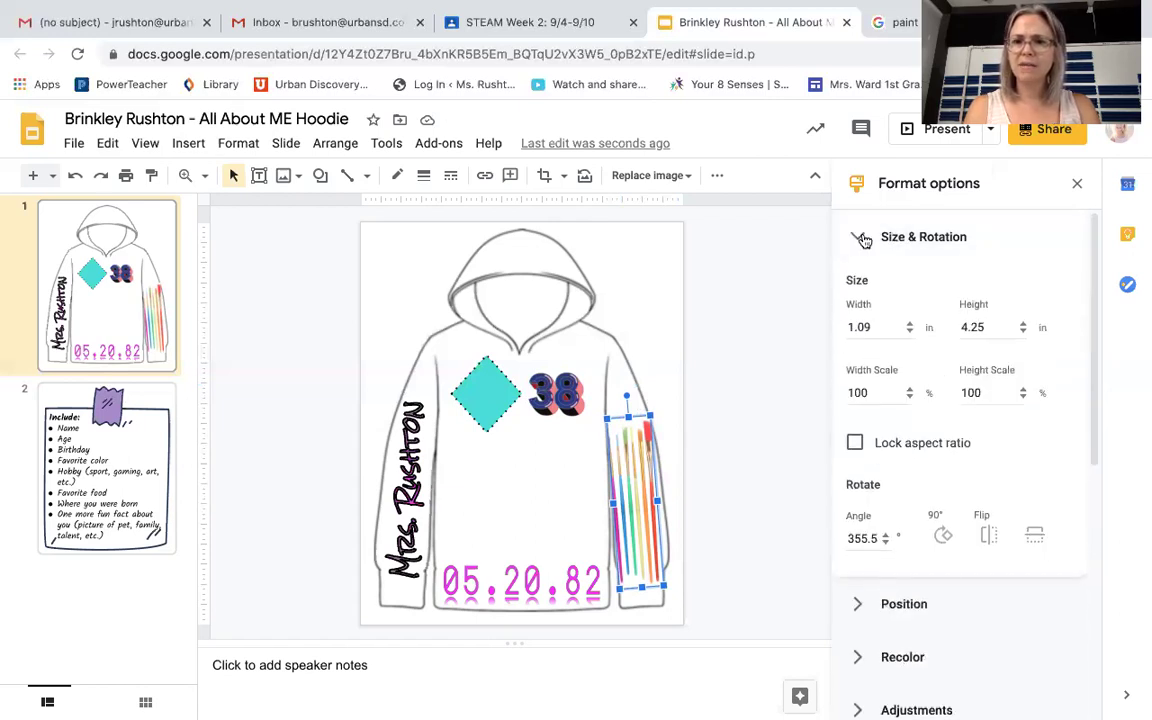
pyautogui.click(766, 260)
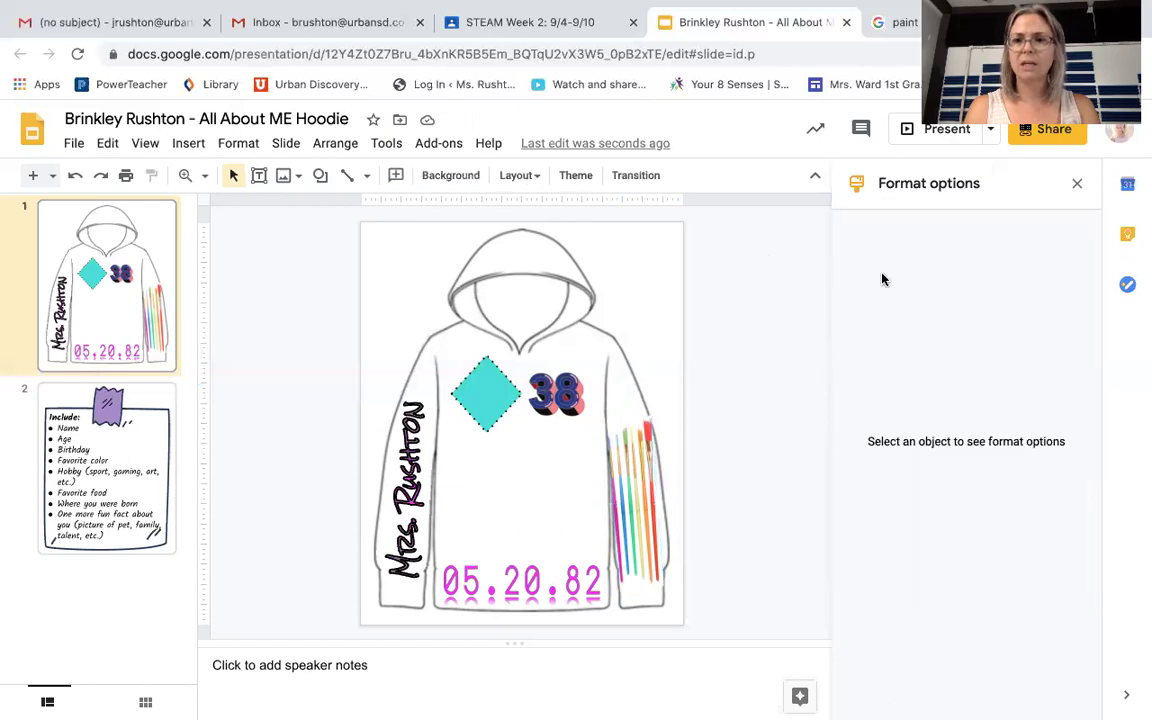
pyautogui.click(638, 464)
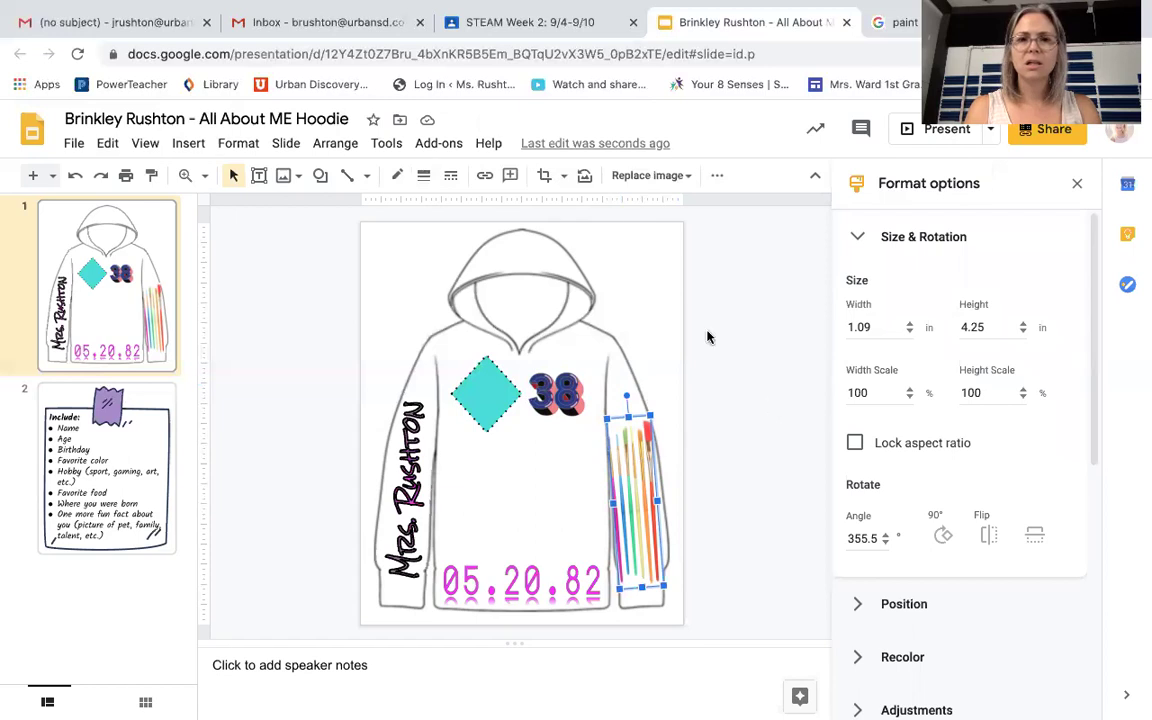
pyautogui.click(398, 146)
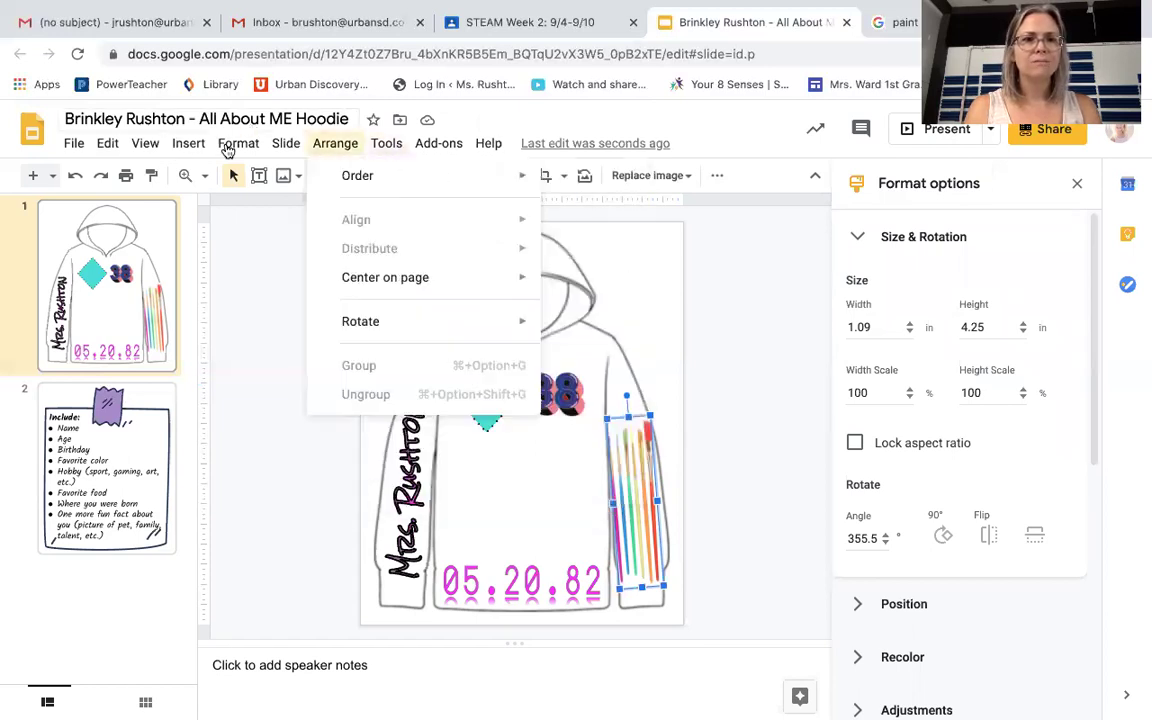
pyautogui.moveTo(228, 150)
pyautogui.press('Escape')
pyautogui.click(233, 145)
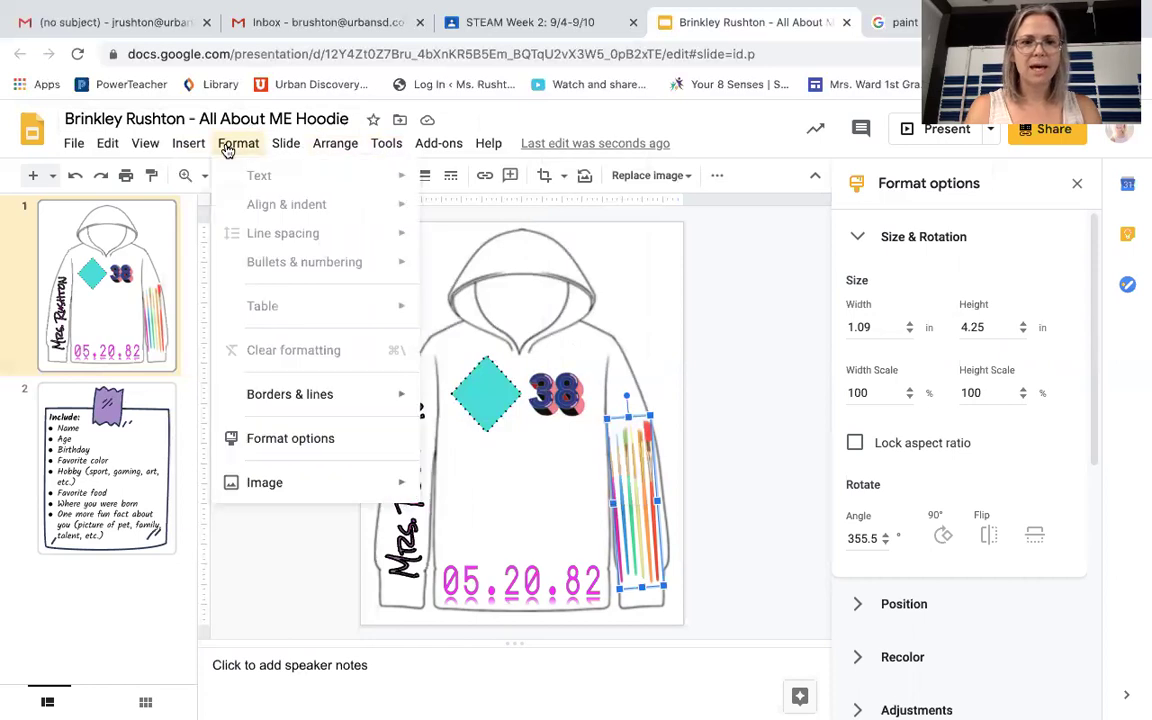
pyautogui.click(274, 445)
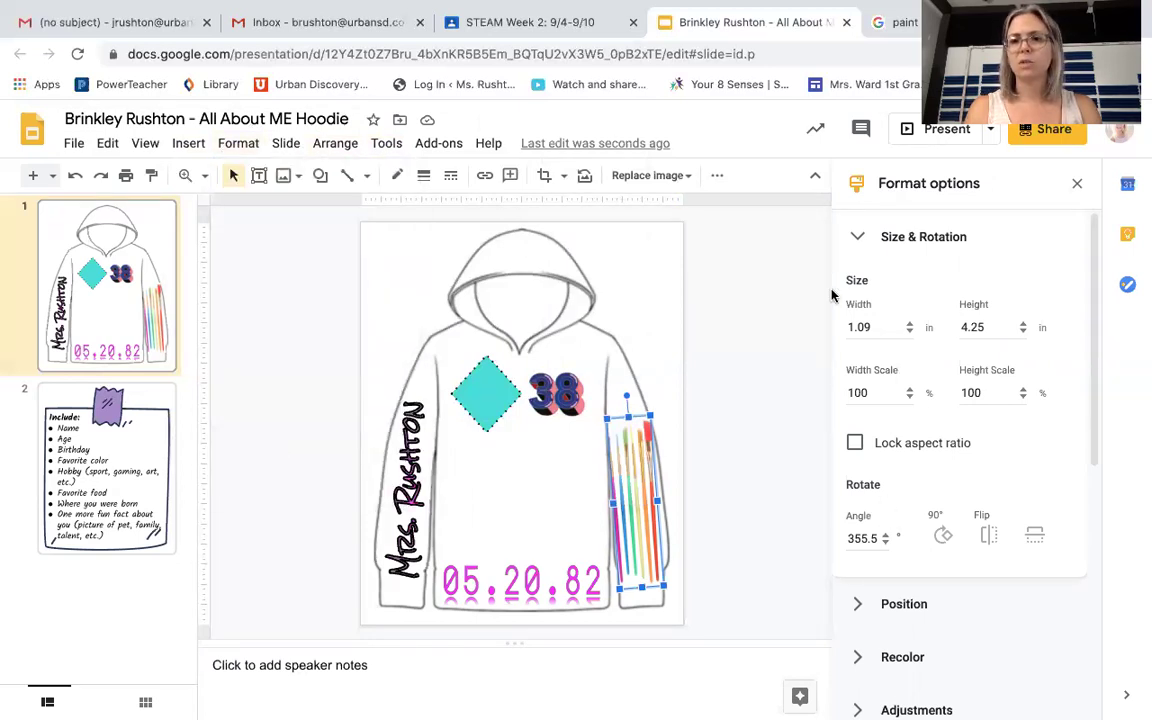
pyautogui.click(860, 240)
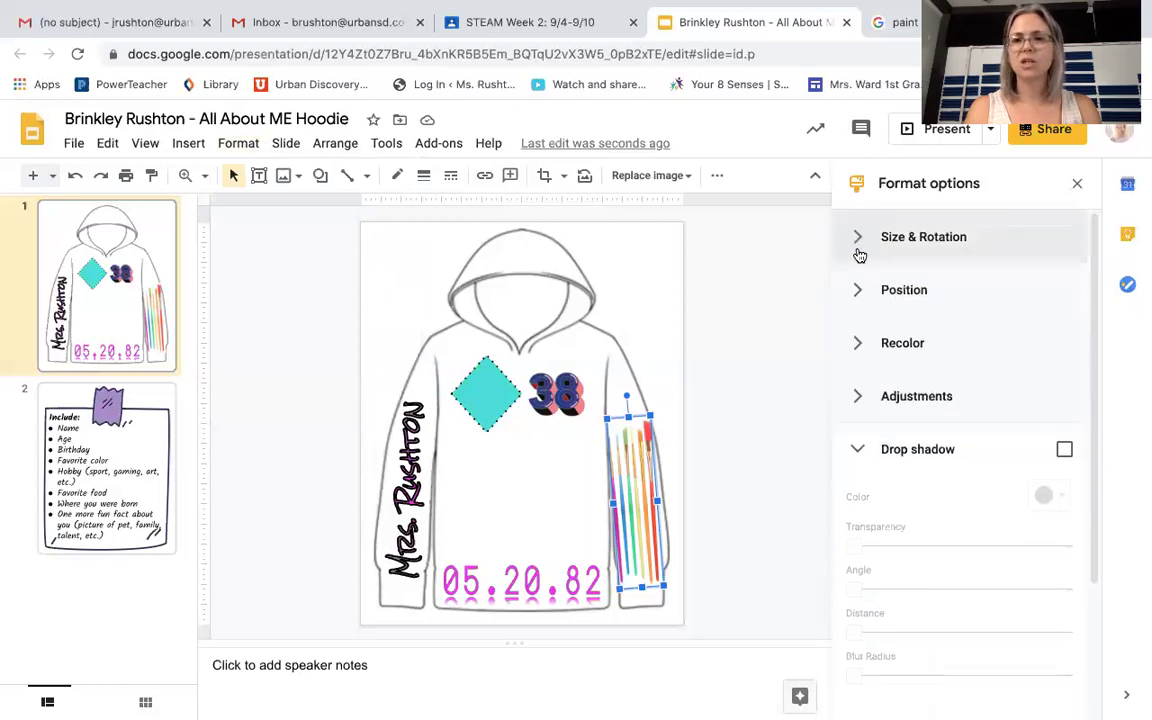
pyautogui.click(856, 295)
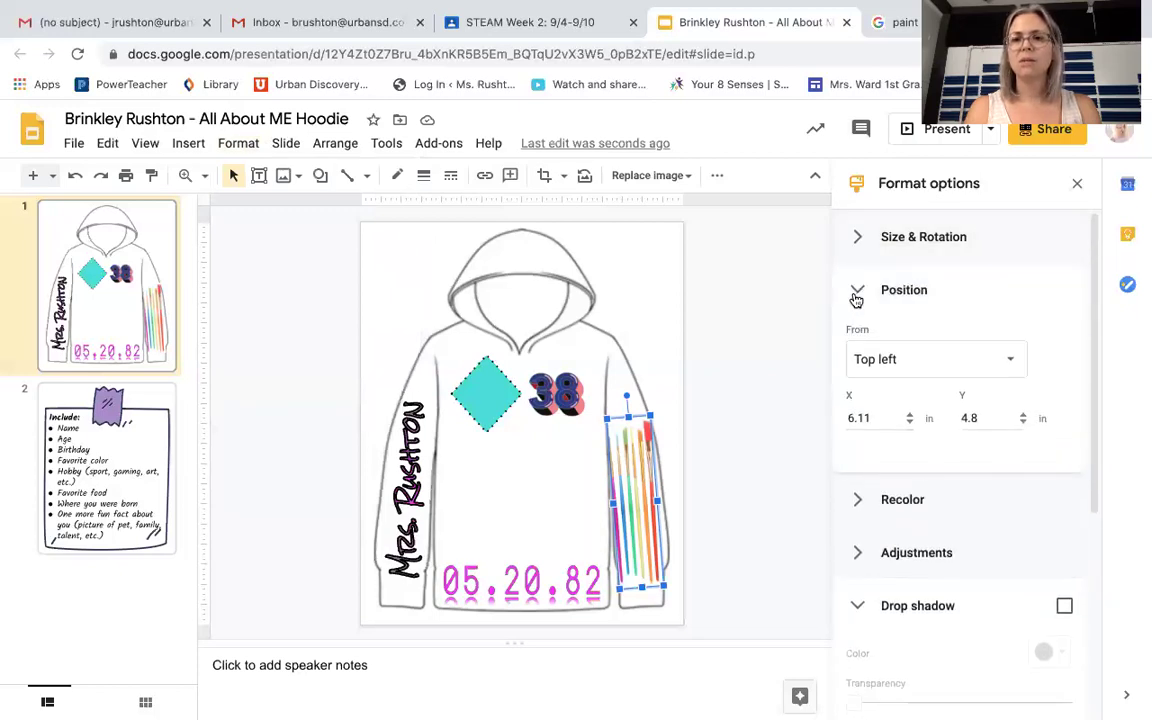
pyautogui.click(856, 296)
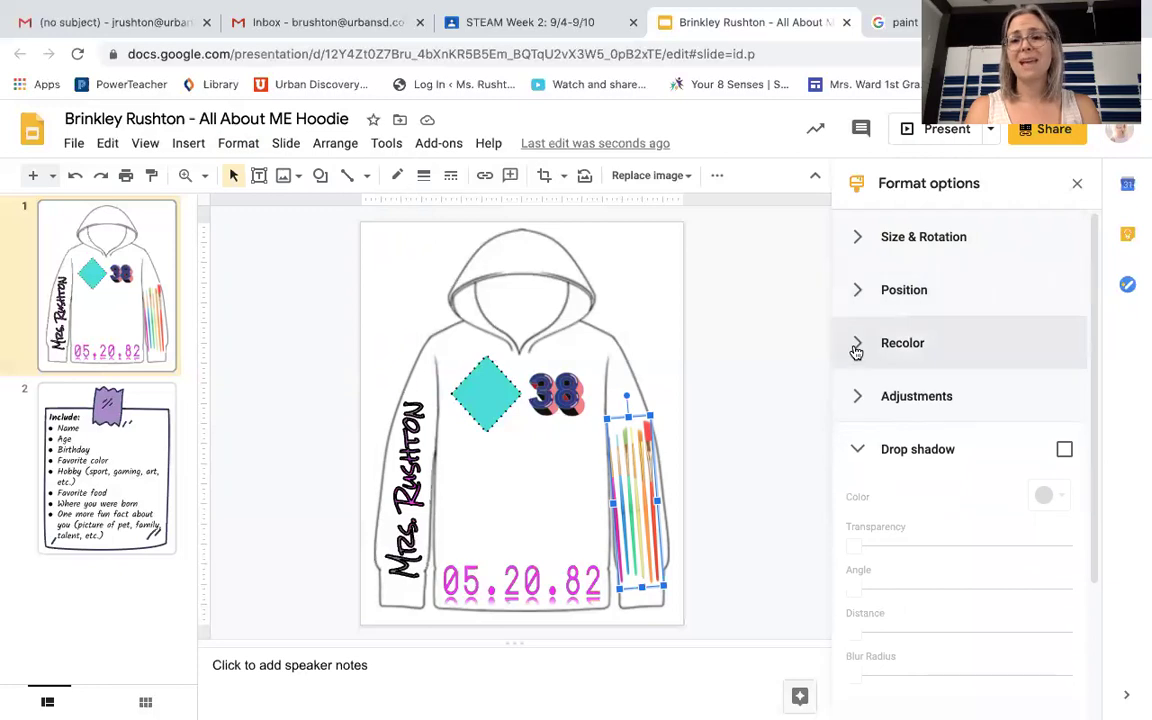
pyautogui.click(858, 396)
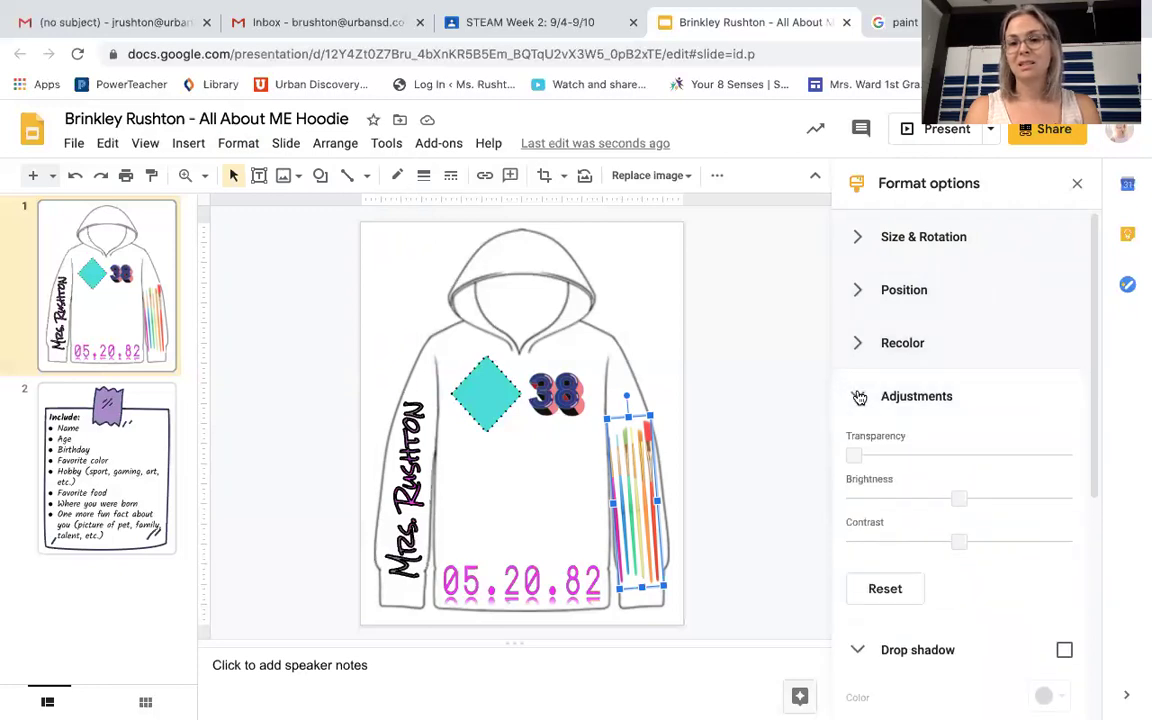
pyautogui.scroll(-4, 927, 510)
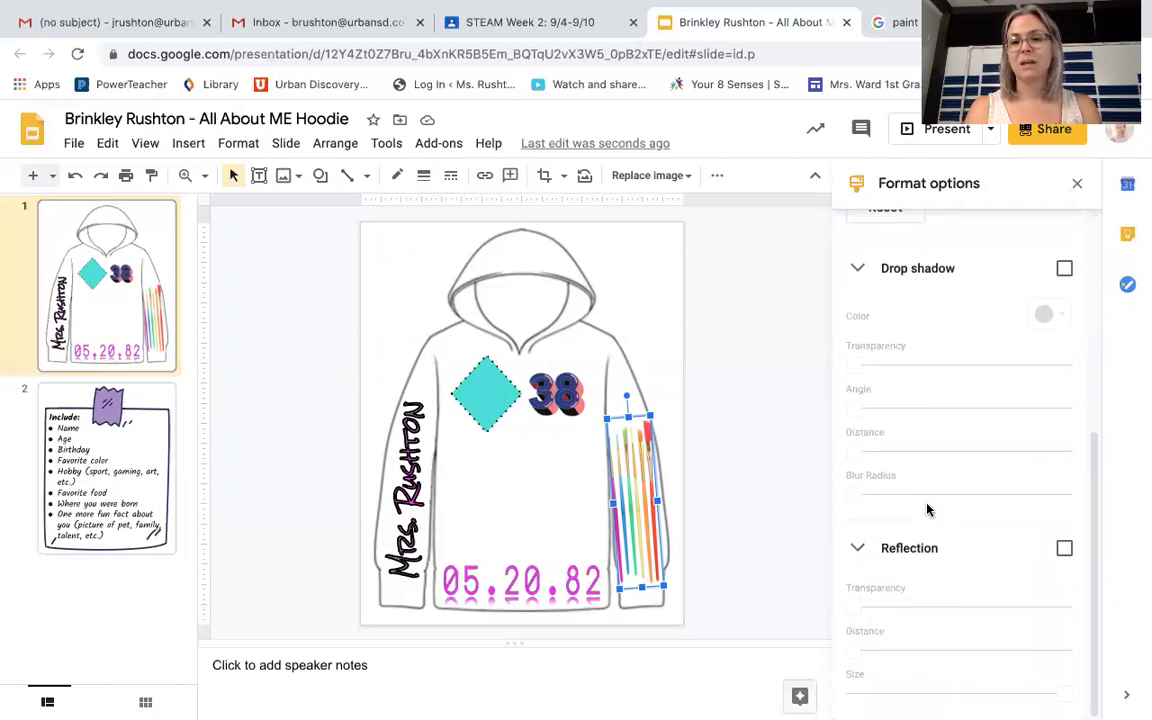
pyautogui.click(806, 459)
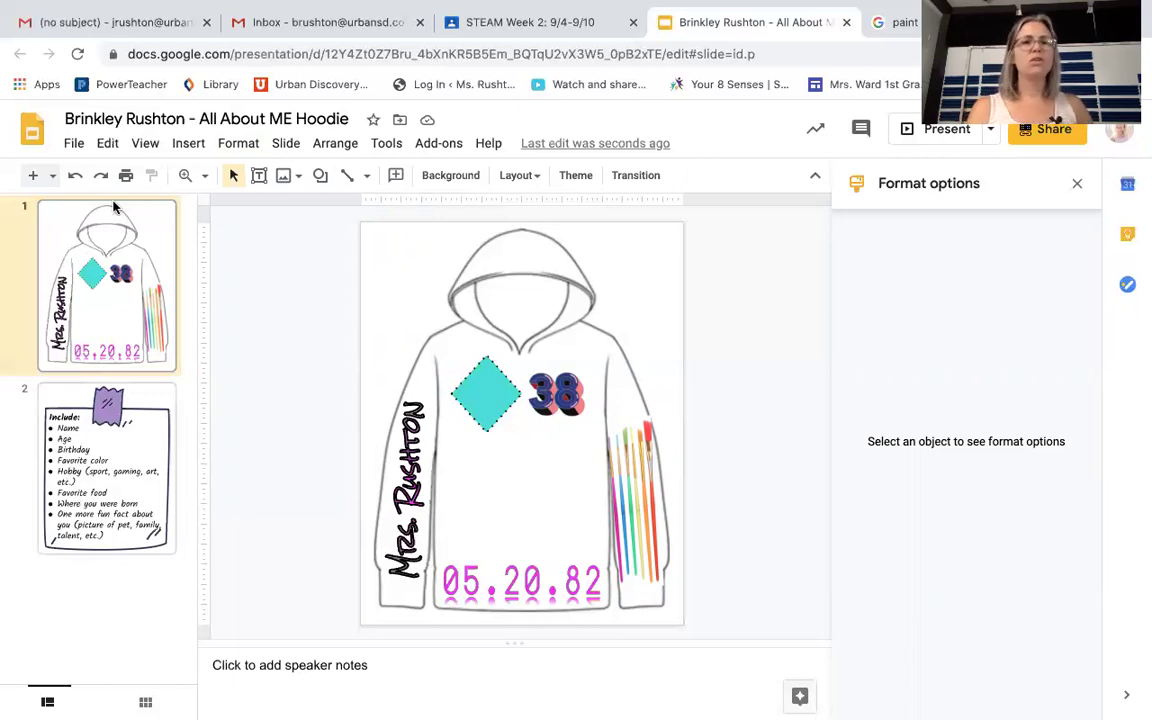
# - Switch to the browser tab with the paint brush images and search Google for "pizza"
pyautogui.hotkey('ctrl', 'Tab')
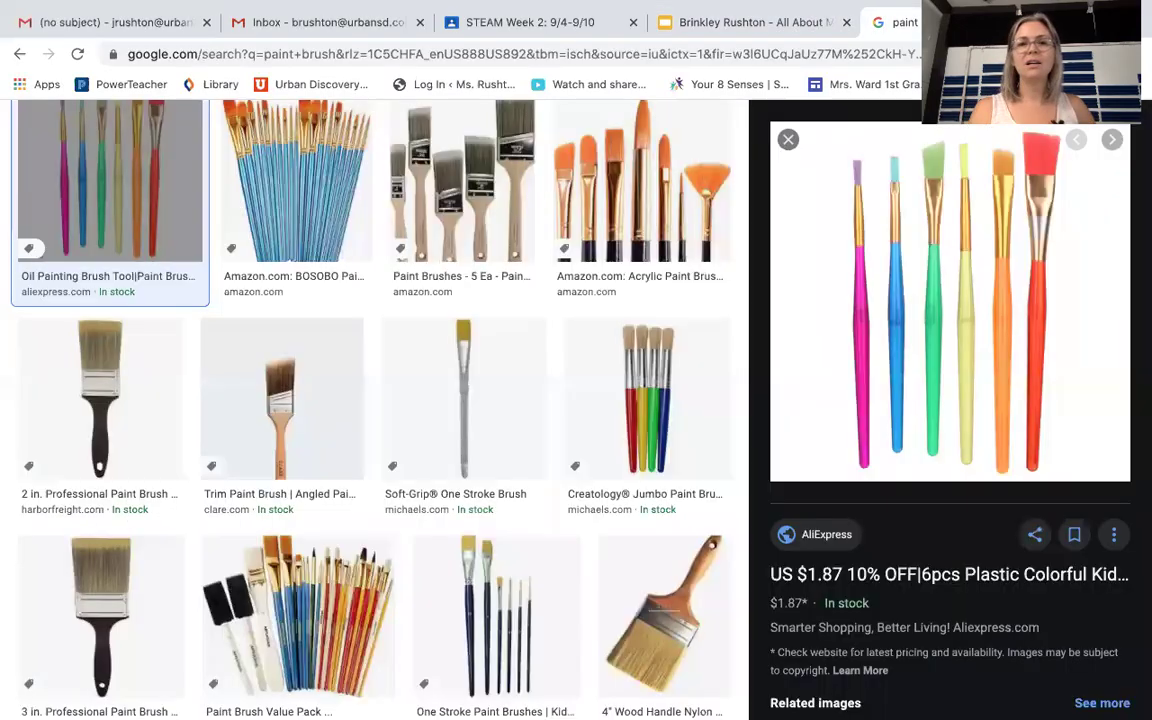
pyautogui.click(662, 55)
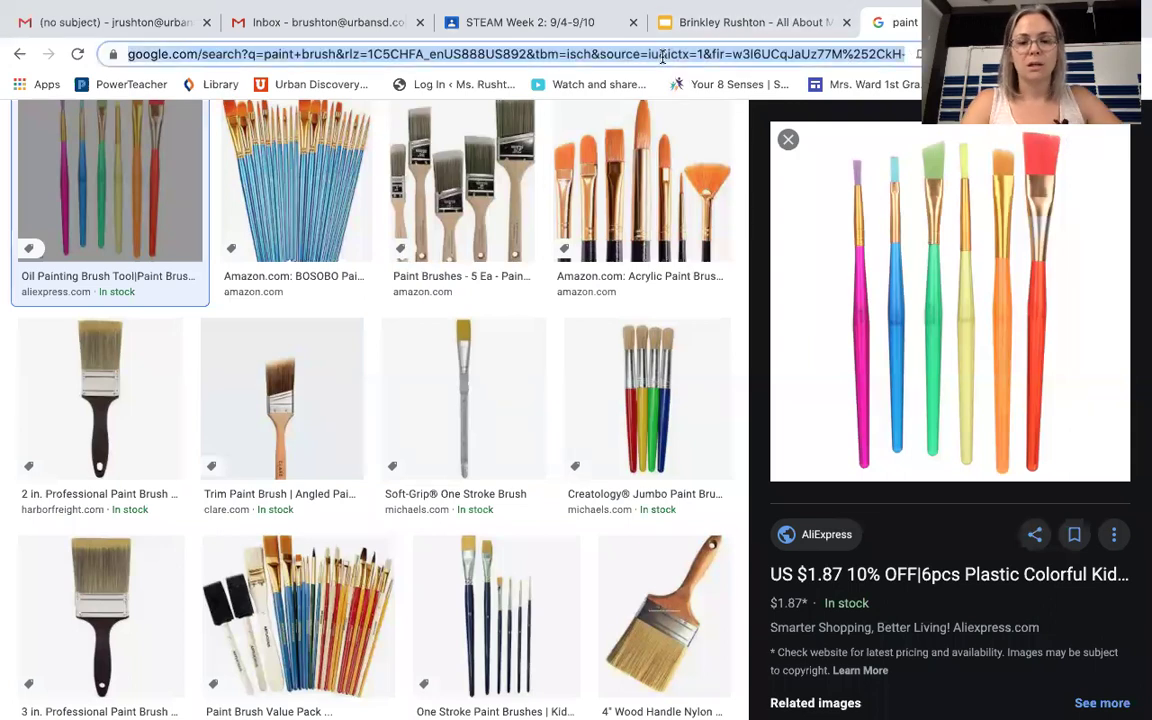
pyautogui.write('pizza')
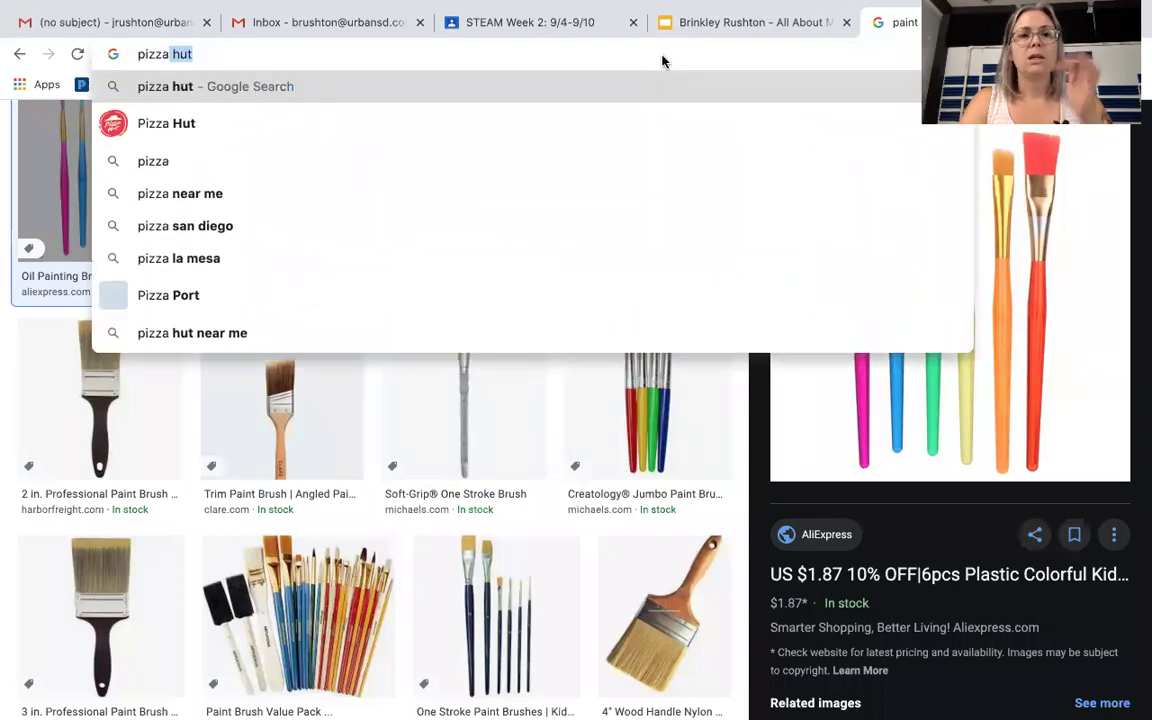
pyautogui.press('Return')
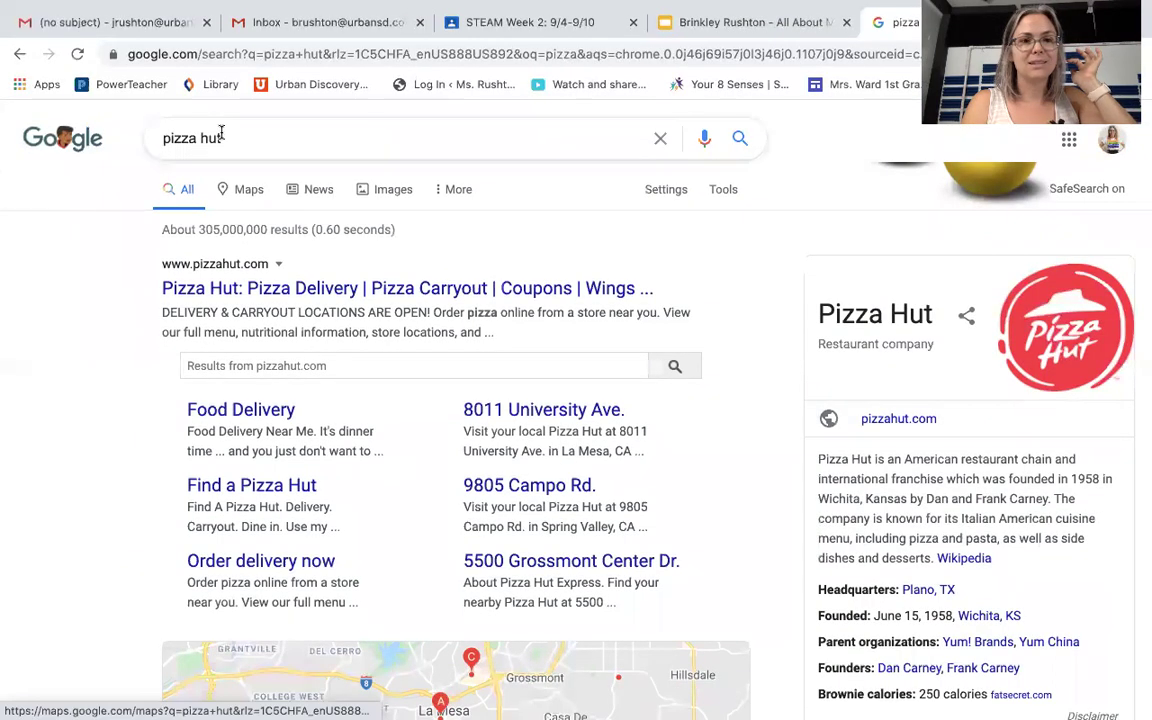
pyautogui.click(221, 134)
pyautogui.press('BackSpace')
pyautogui.press('BackSpace')
pyautogui.press('BackSpace')
pyautogui.press('BackSpace')
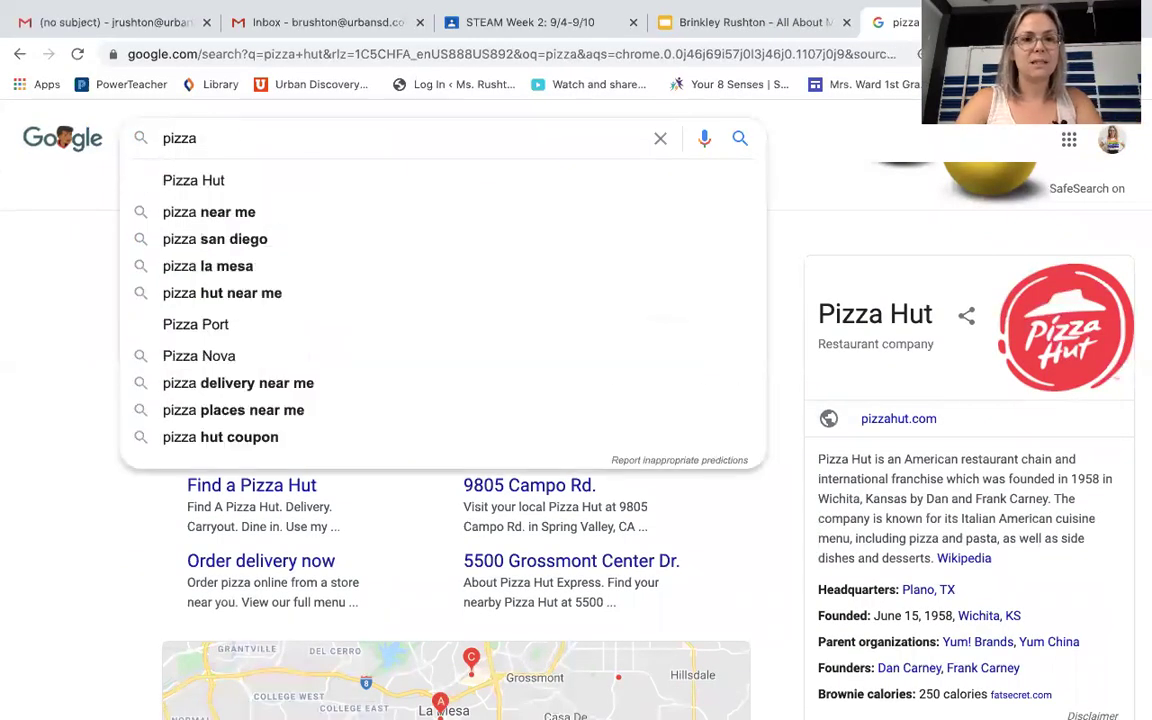
pyautogui.press('Return')
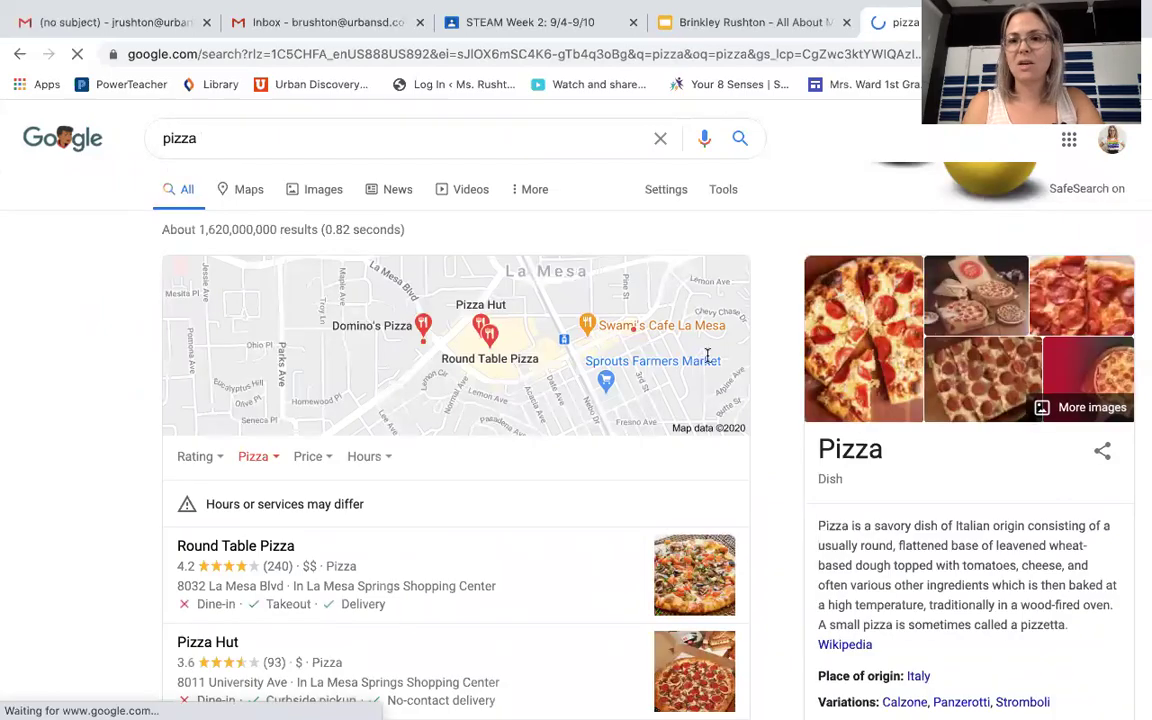
# - Narrow the pizza image results to clipart and copy the pizza slice mascot holding a fork and knife
pyautogui.click(325, 190)
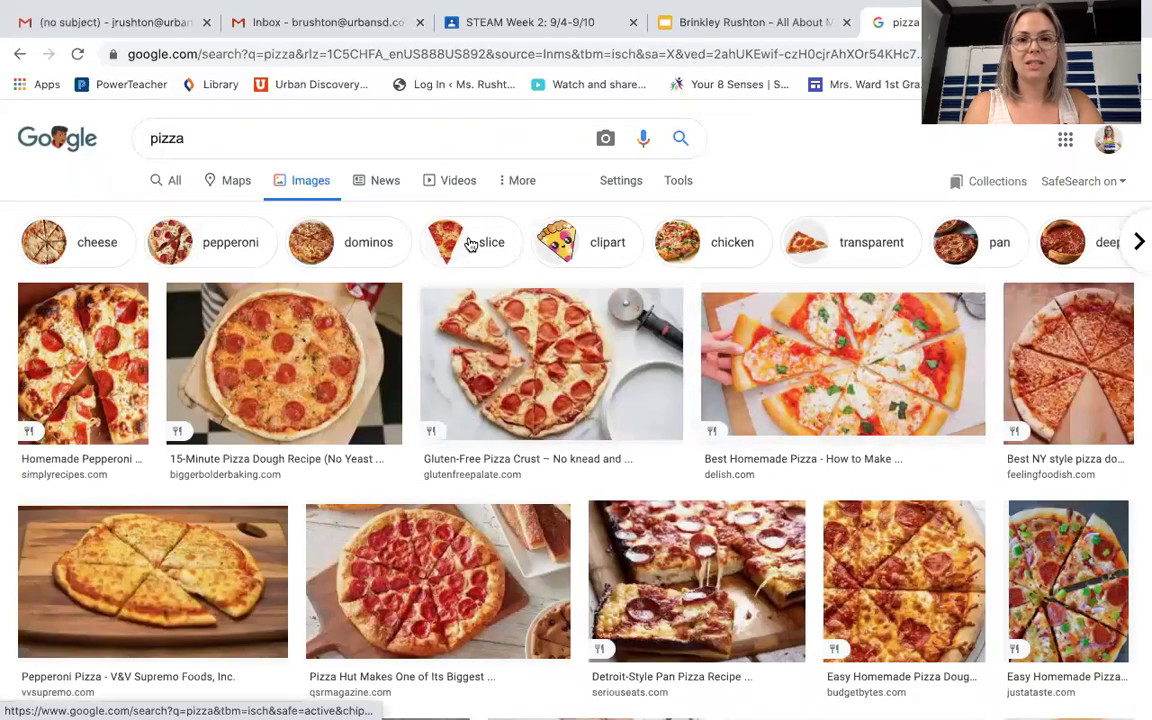
pyautogui.click(571, 253)
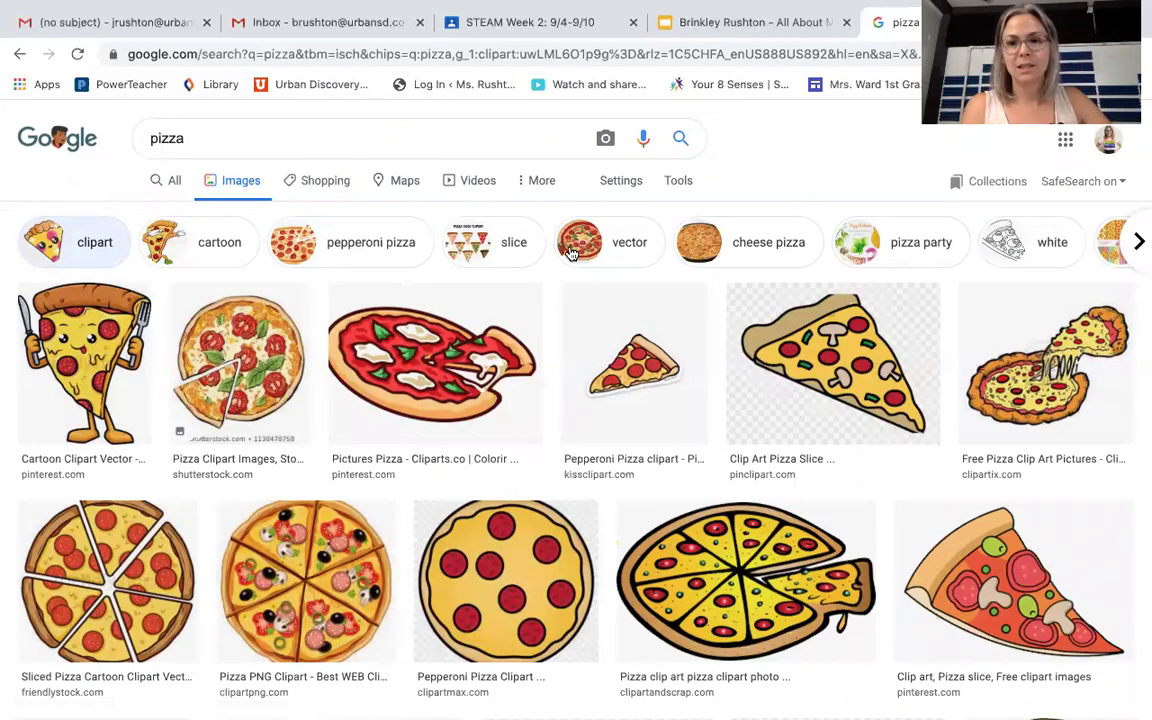
pyautogui.click(571, 253)
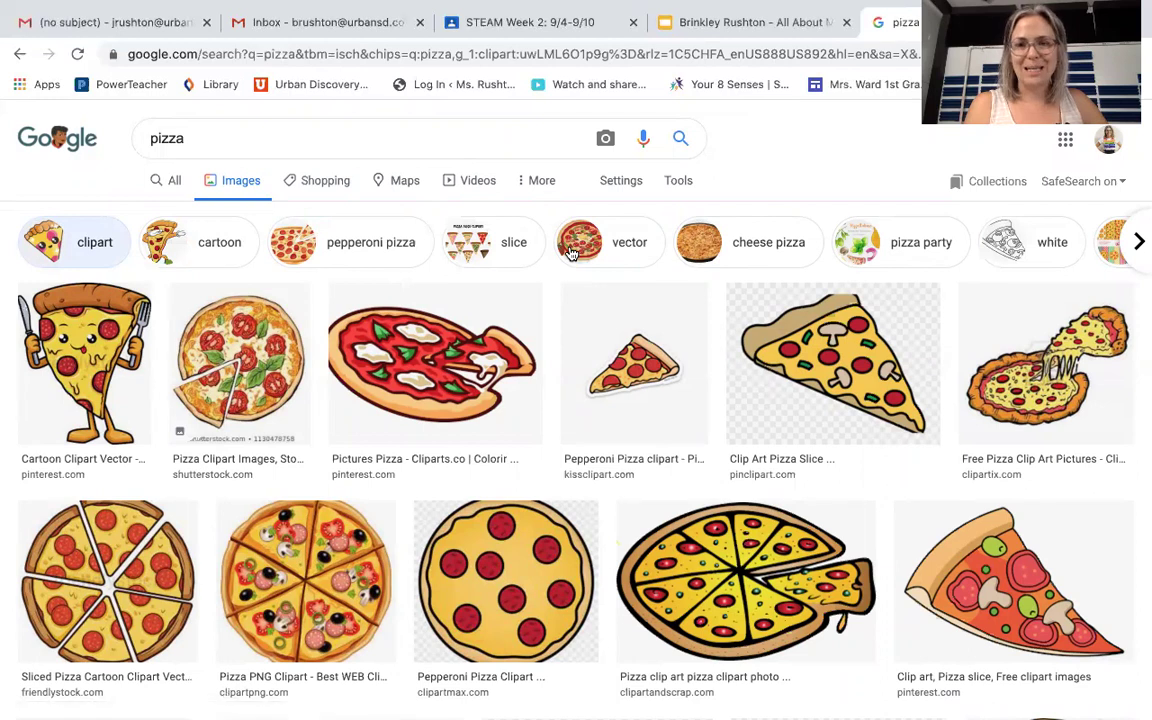
pyautogui.click(72, 370)
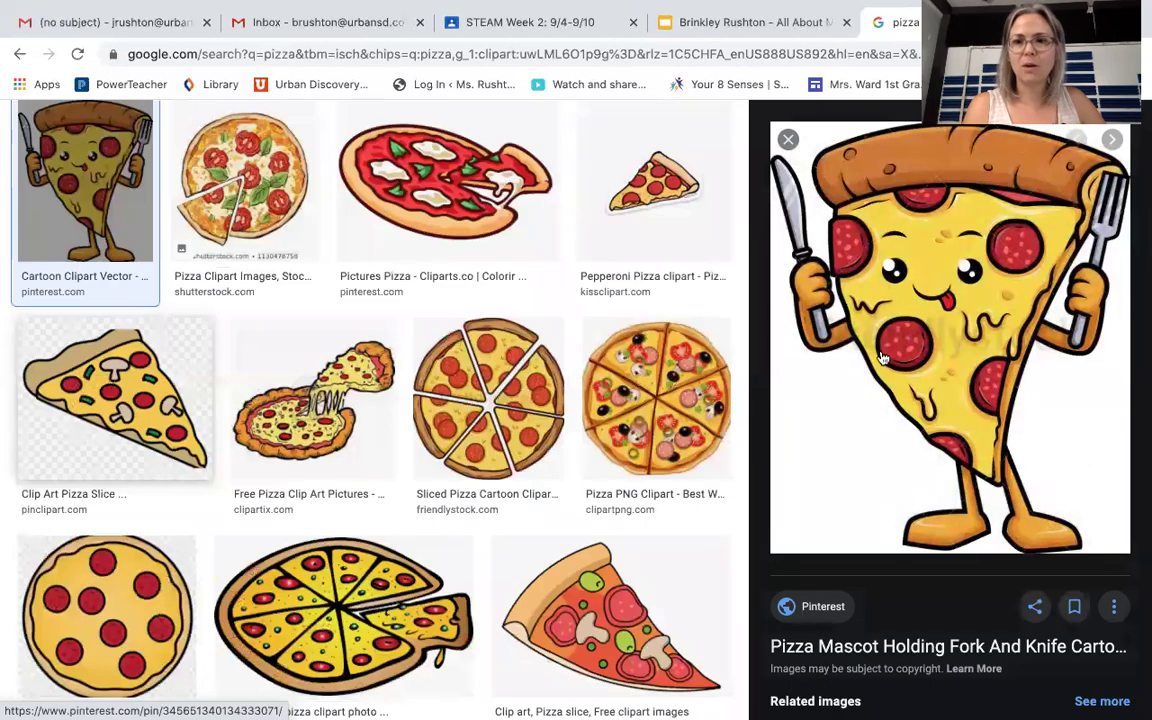
pyautogui.rightClick(883, 357)
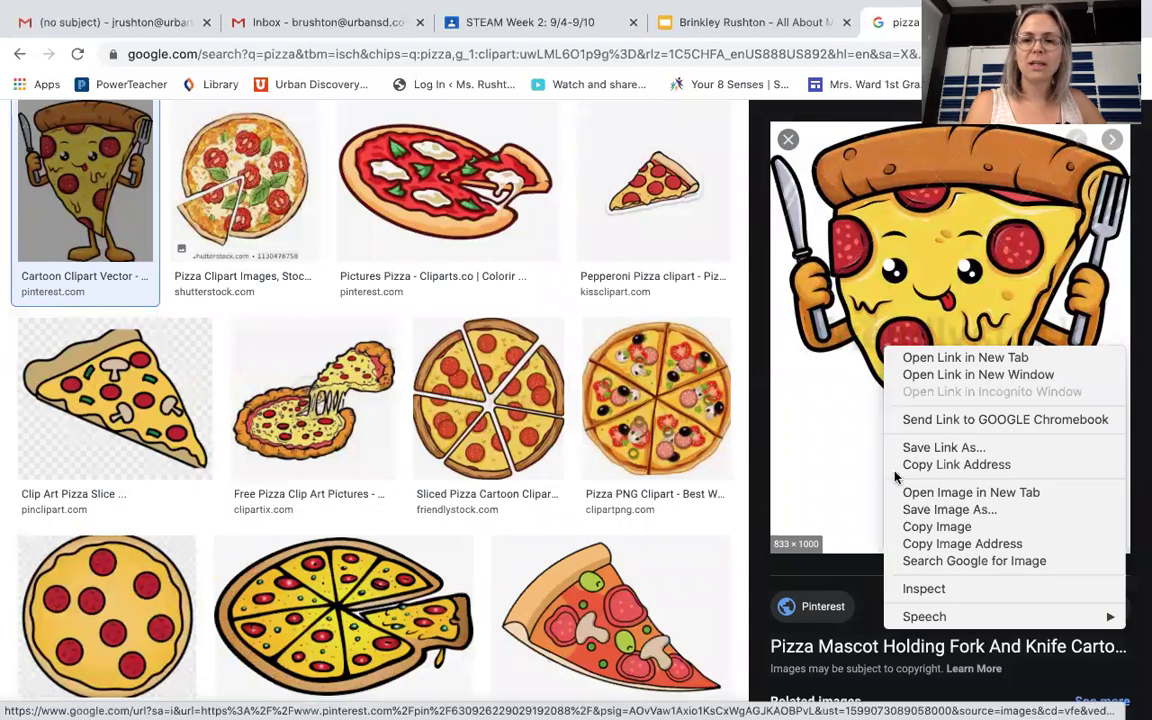
pyautogui.click(913, 530)
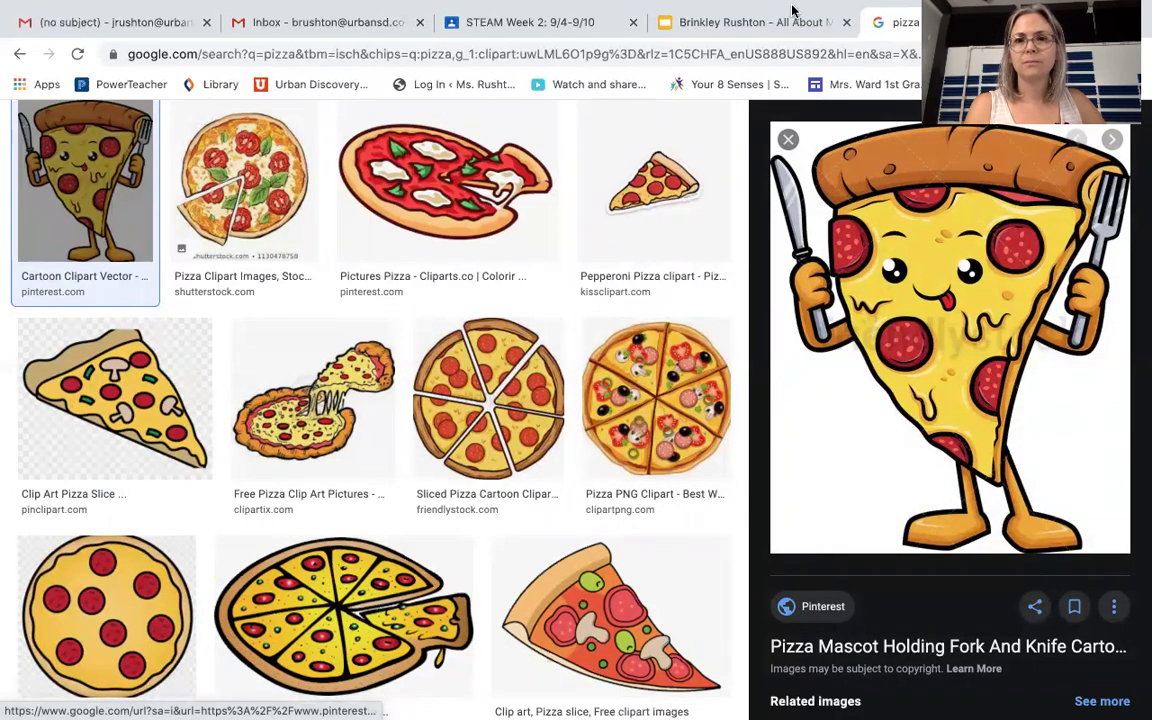
# - Paste the pizza mascot into the All About ME Hoodie slide and move it to the hoodie front, just above the birthday
pyautogui.moveTo(790, 18)
pyautogui.click(787, 64)
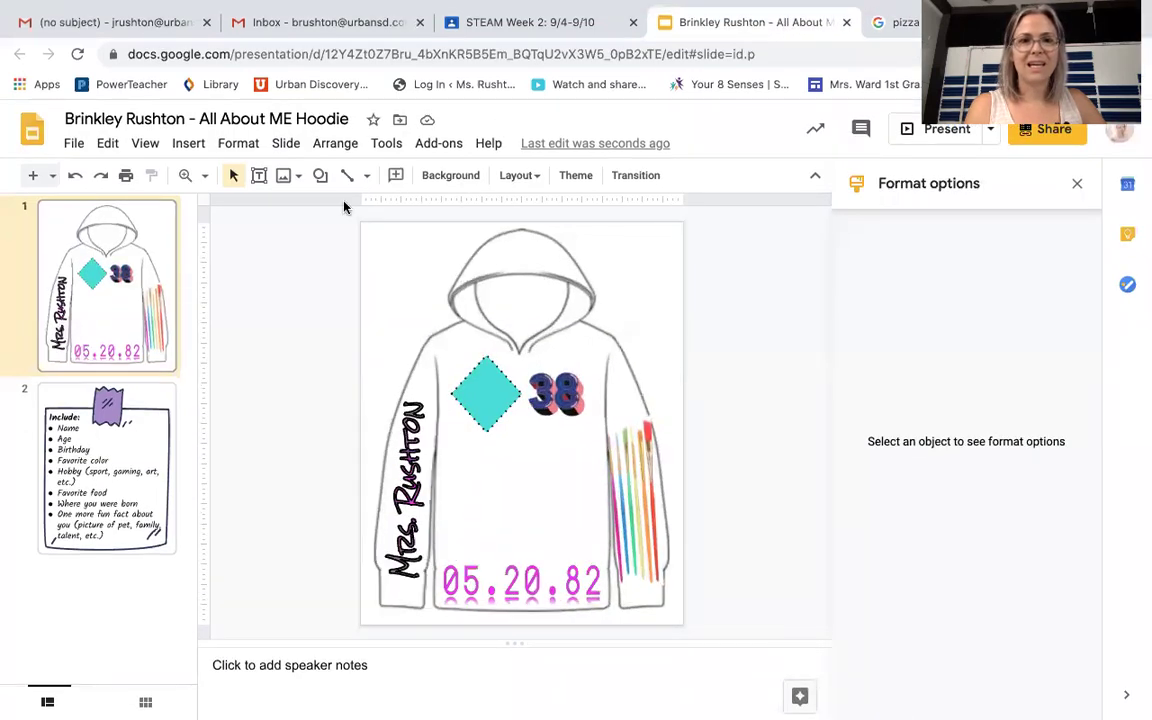
pyautogui.click(107, 143)
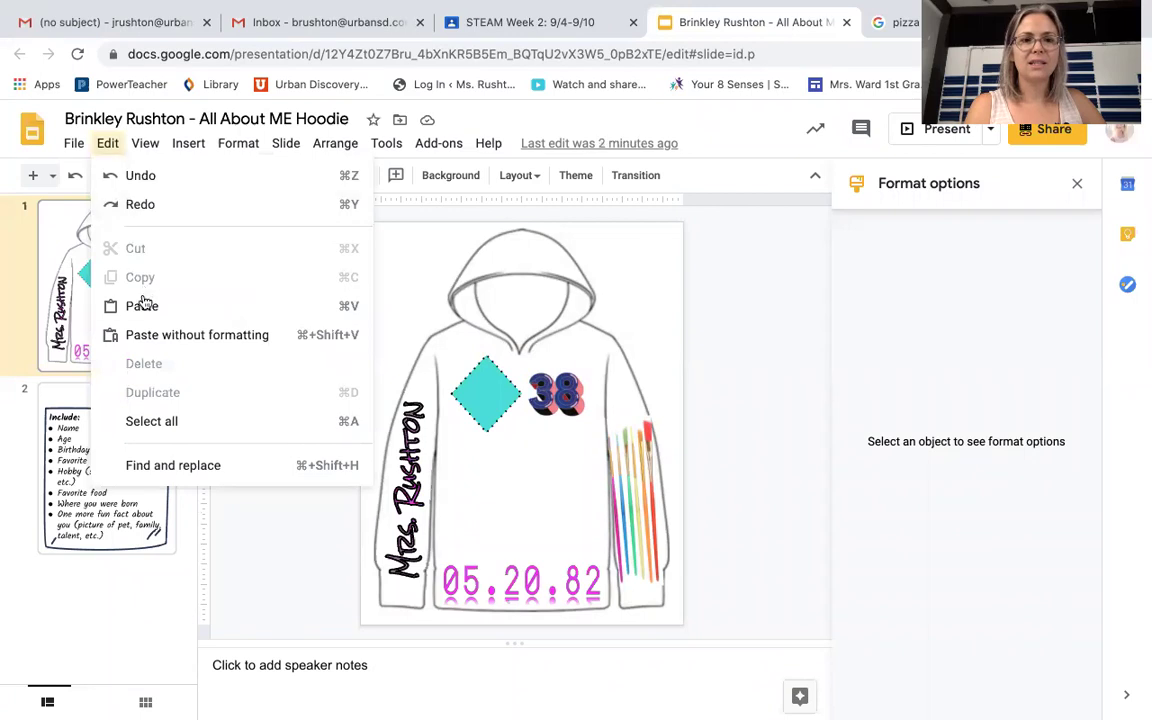
pyautogui.hotkey('ctrl', 'v')
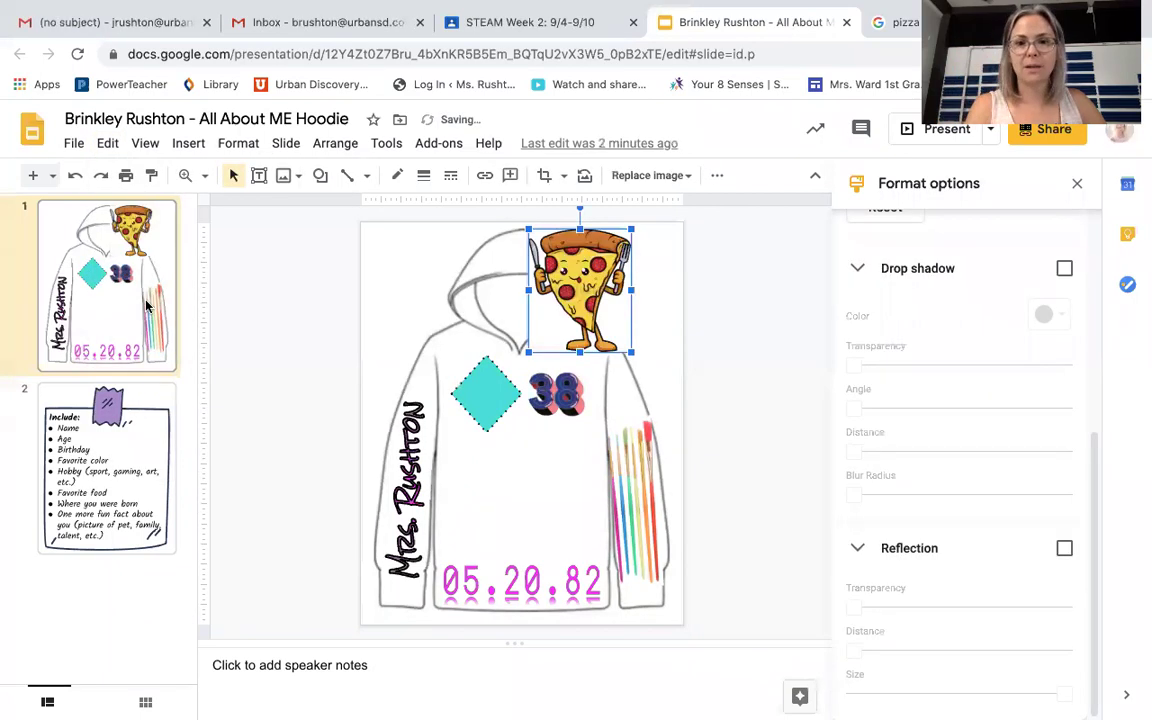
pyautogui.moveTo(628, 272); pyautogui.dragTo(540, 480)
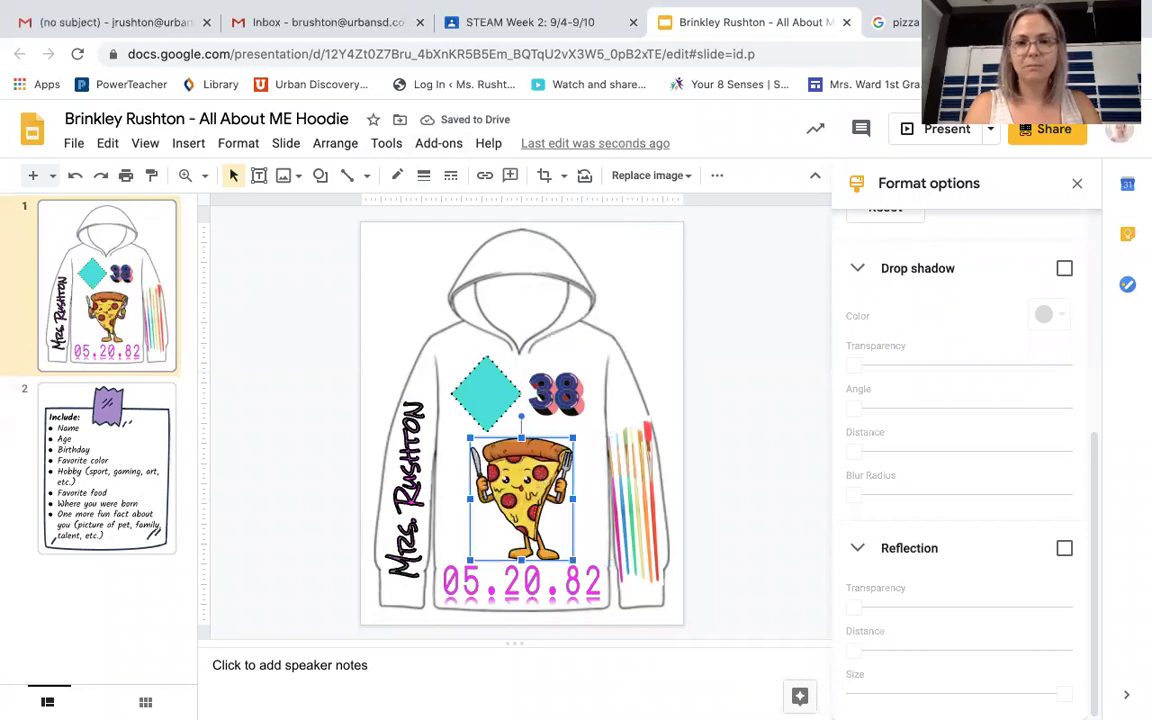
# - Nudge the pizza mascot sideways toward the paint brushes and slightly up, so it sits just beneath the 38
pyautogui.press('Right')
pyautogui.press('Right')
pyautogui.press('Right')
pyautogui.press('Right')
pyautogui.press('Right')
pyautogui.press('Right')
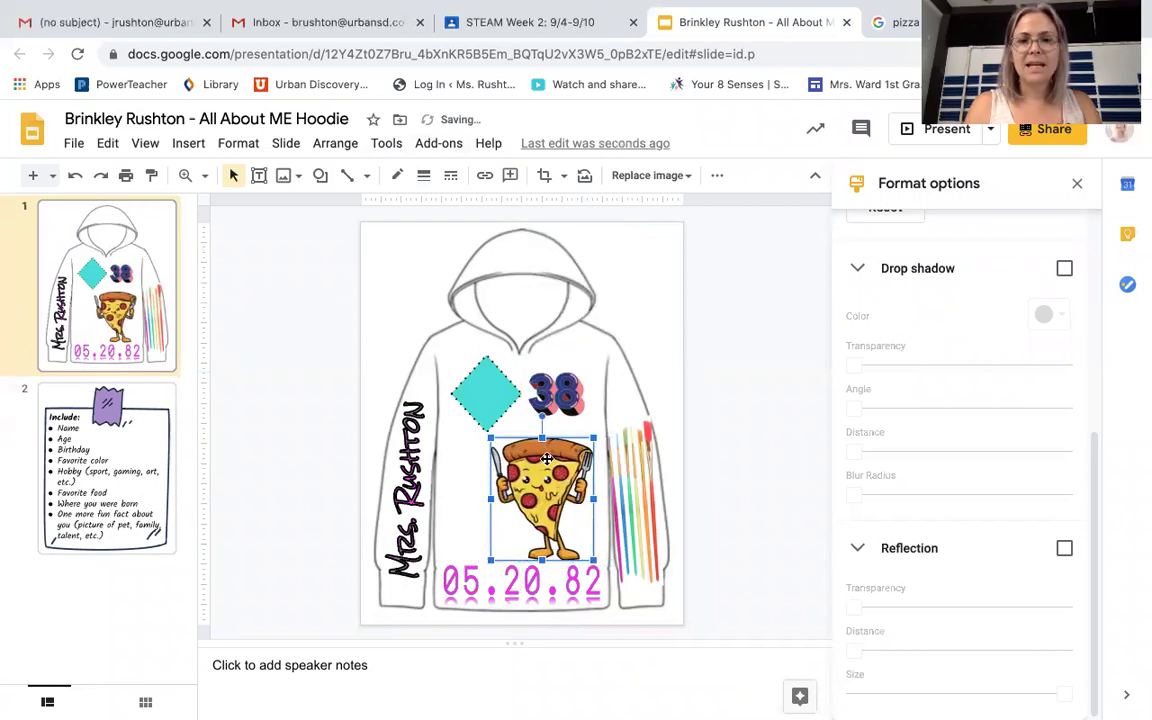
pyautogui.press('Up')
pyautogui.press('Up')
pyautogui.press('Up')
pyautogui.press('Up')
pyautogui.press('Up')
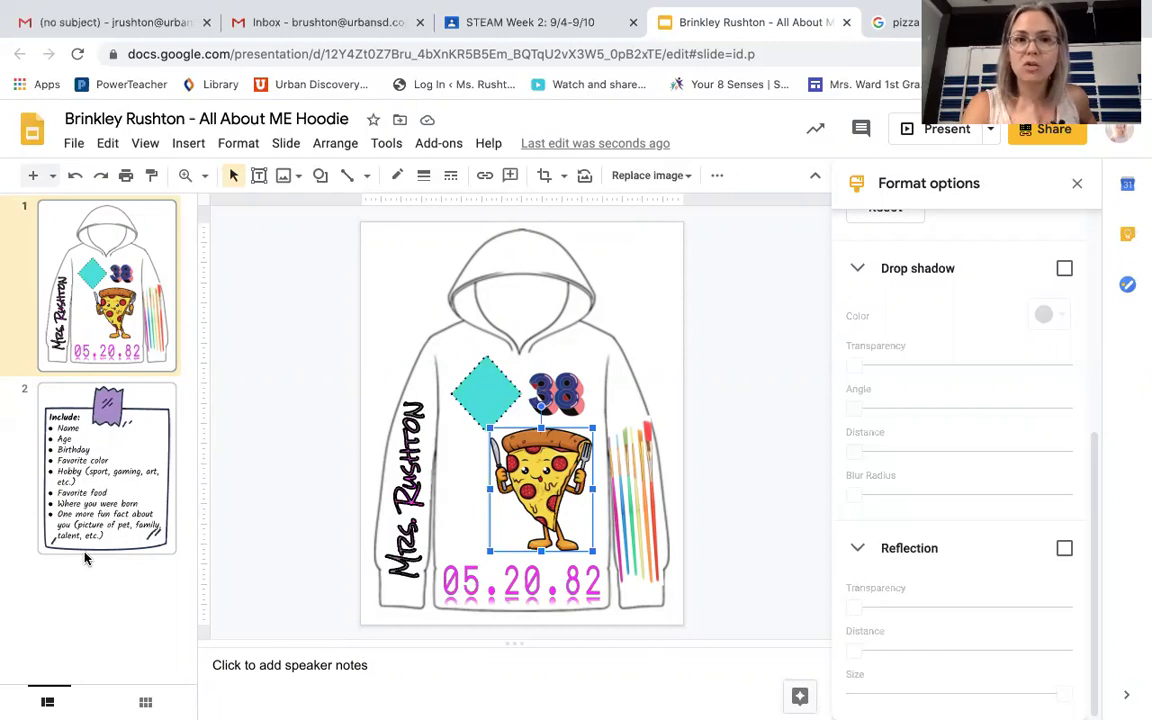
pyautogui.click(337, 356)
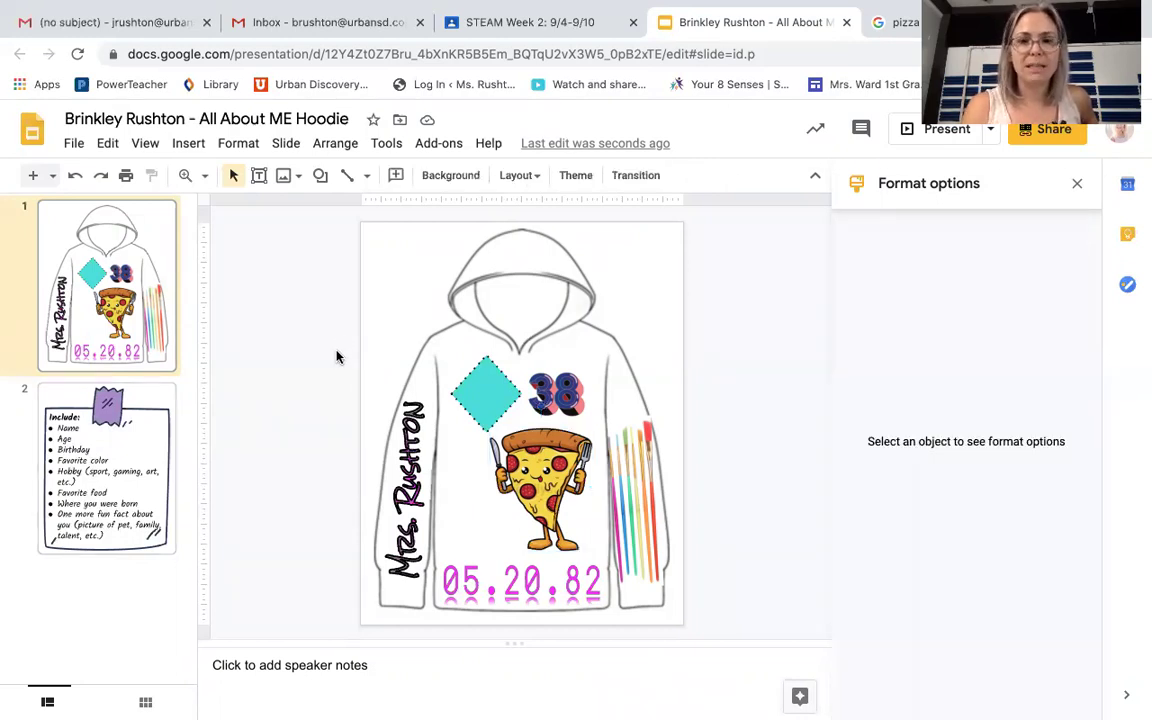
# - Take a photo with the computer's camera and insert it into the hoodie slide
pyautogui.click(183, 146)
pyautogui.moveTo(200, 177)
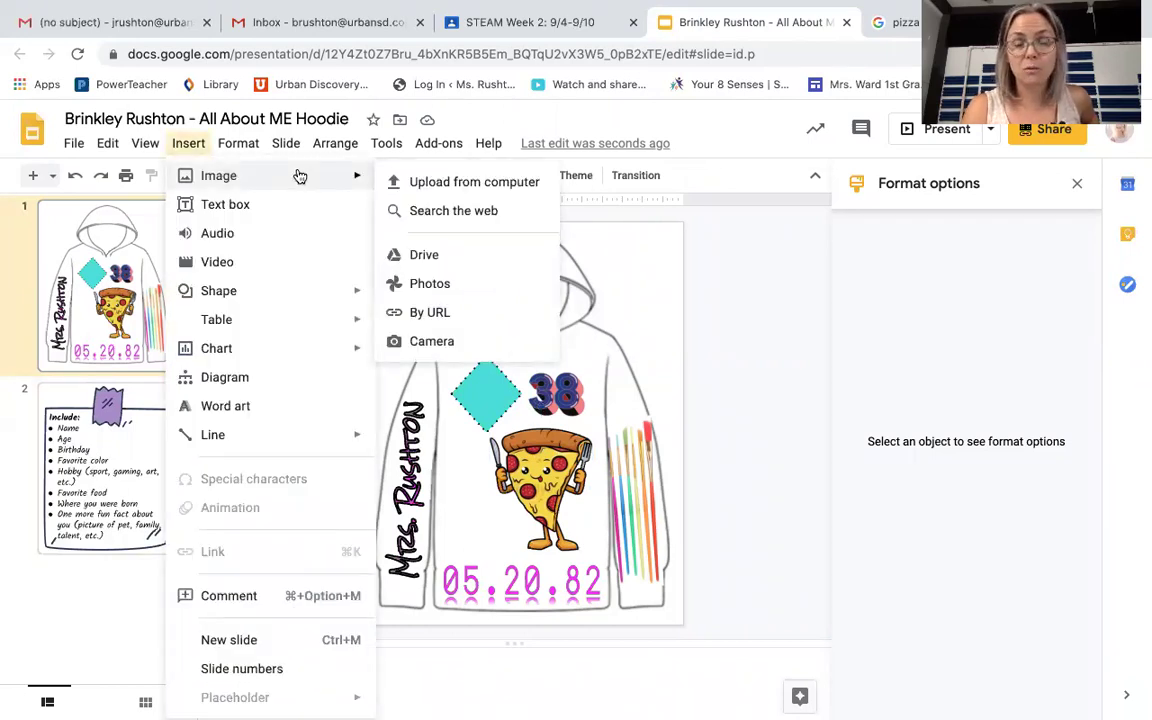
pyautogui.moveTo(386, 143)
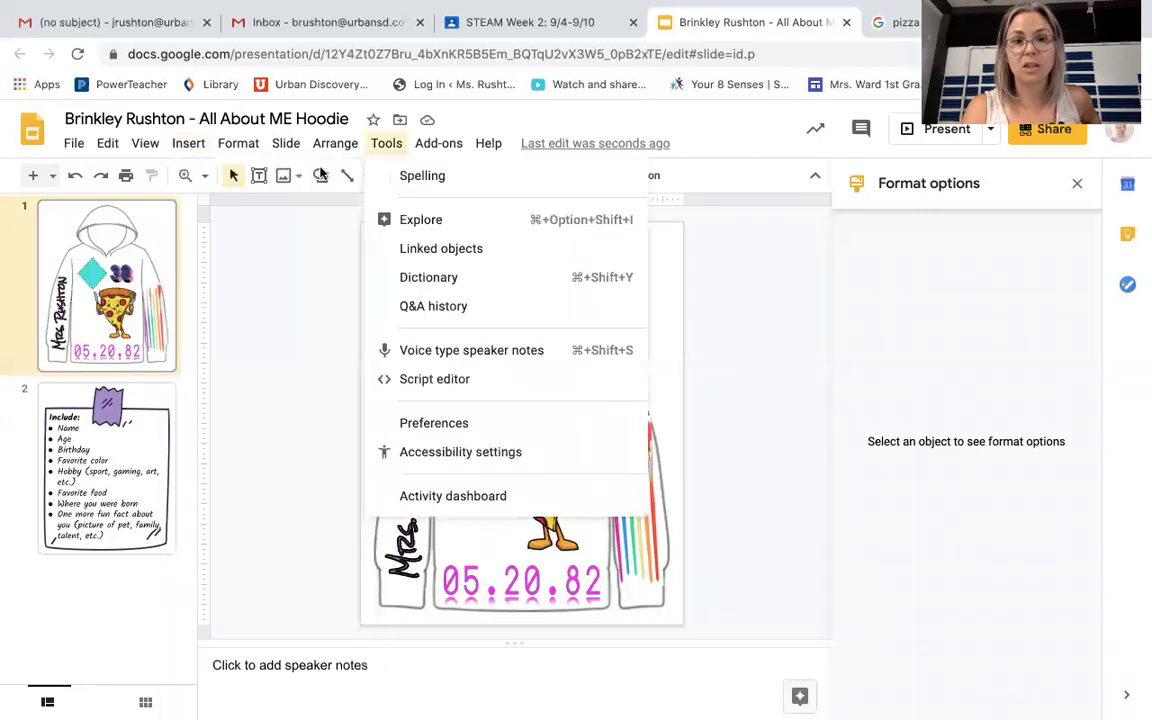
pyautogui.click(192, 148)
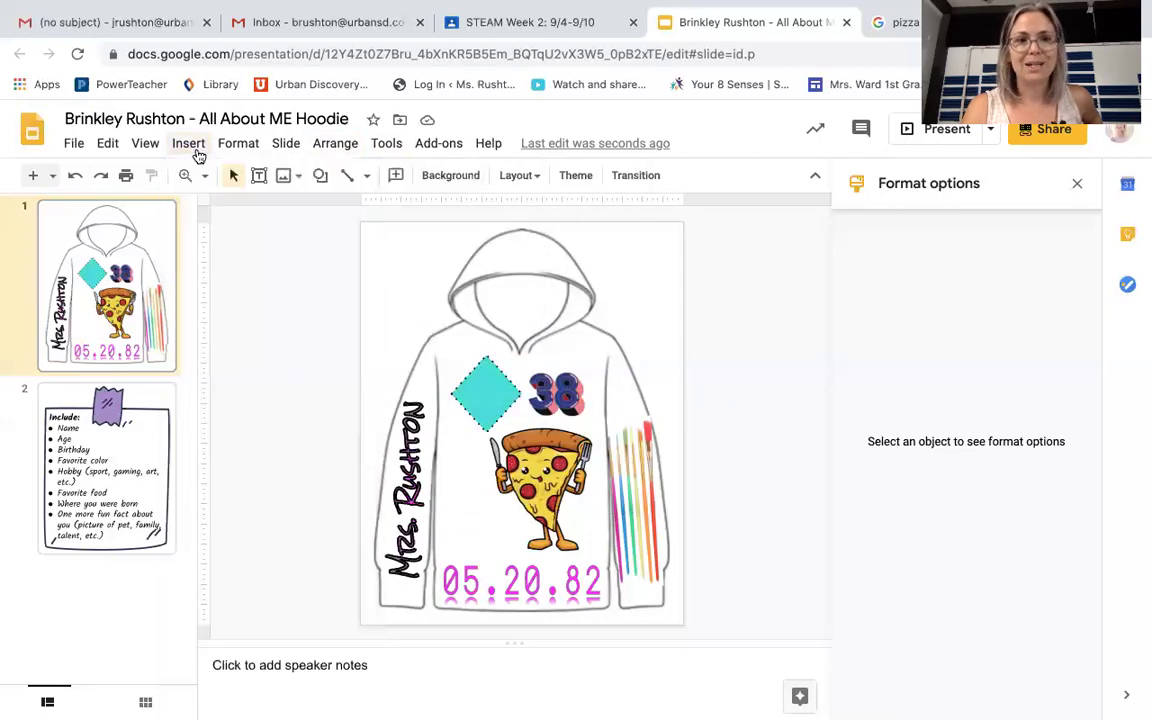
pyautogui.click(189, 146)
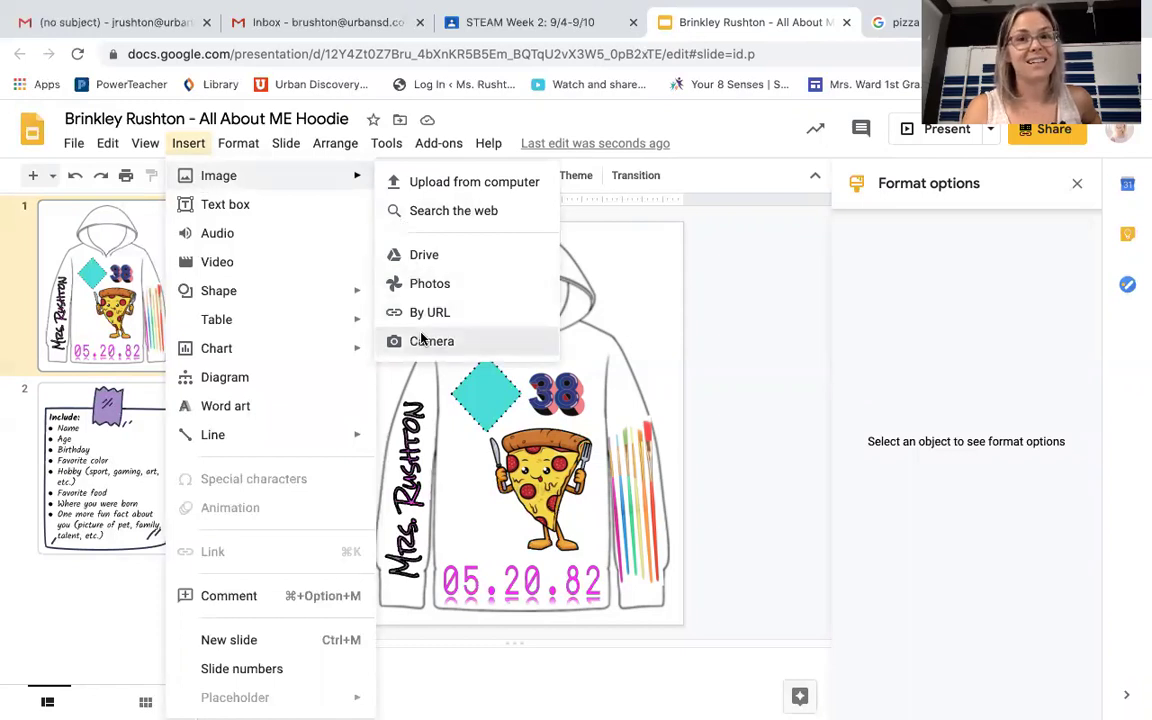
pyautogui.click(422, 341)
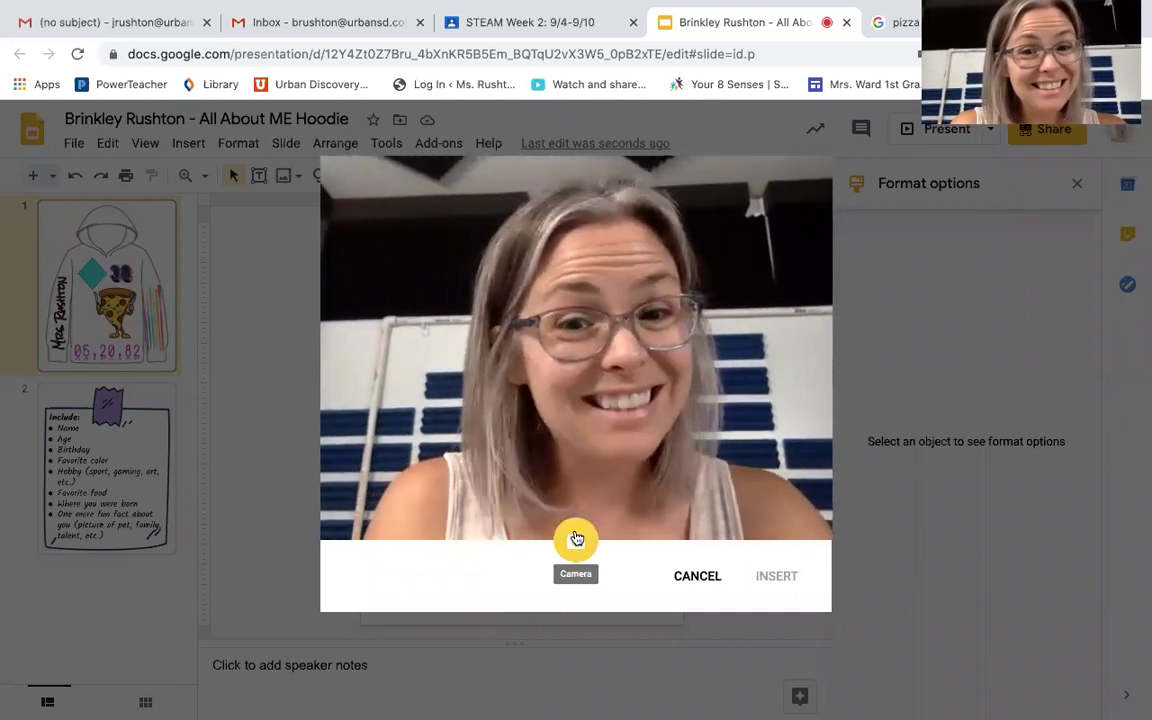
pyautogui.click(576, 539)
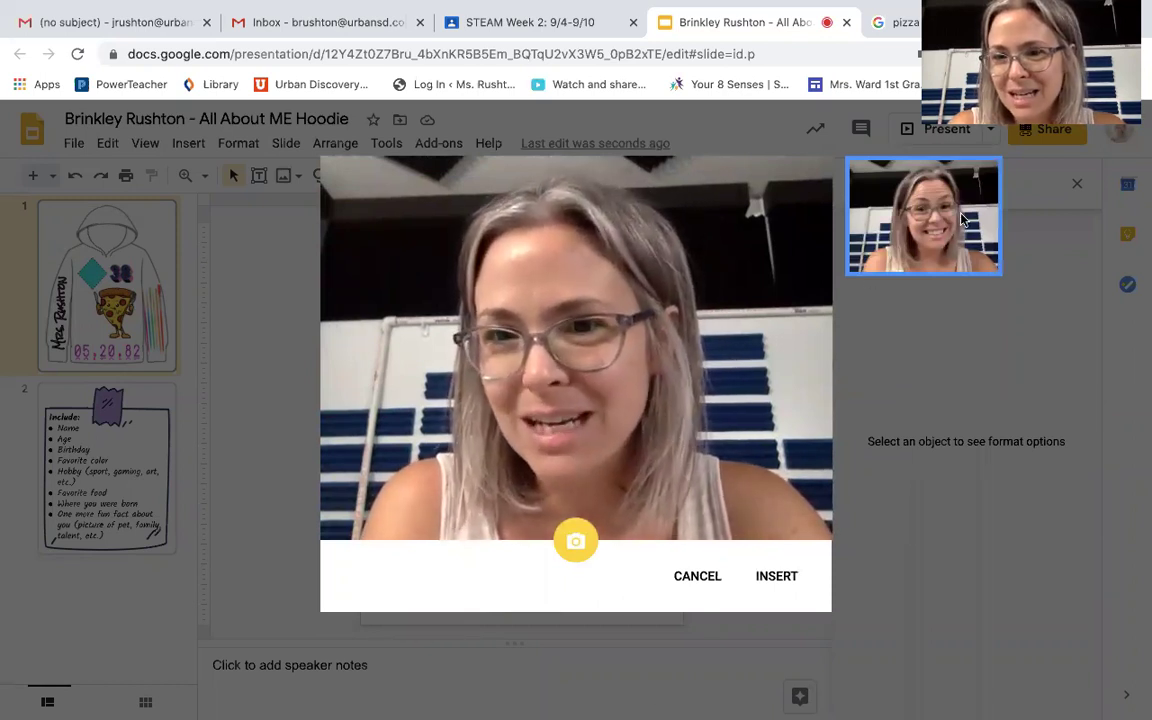
pyautogui.click(782, 578)
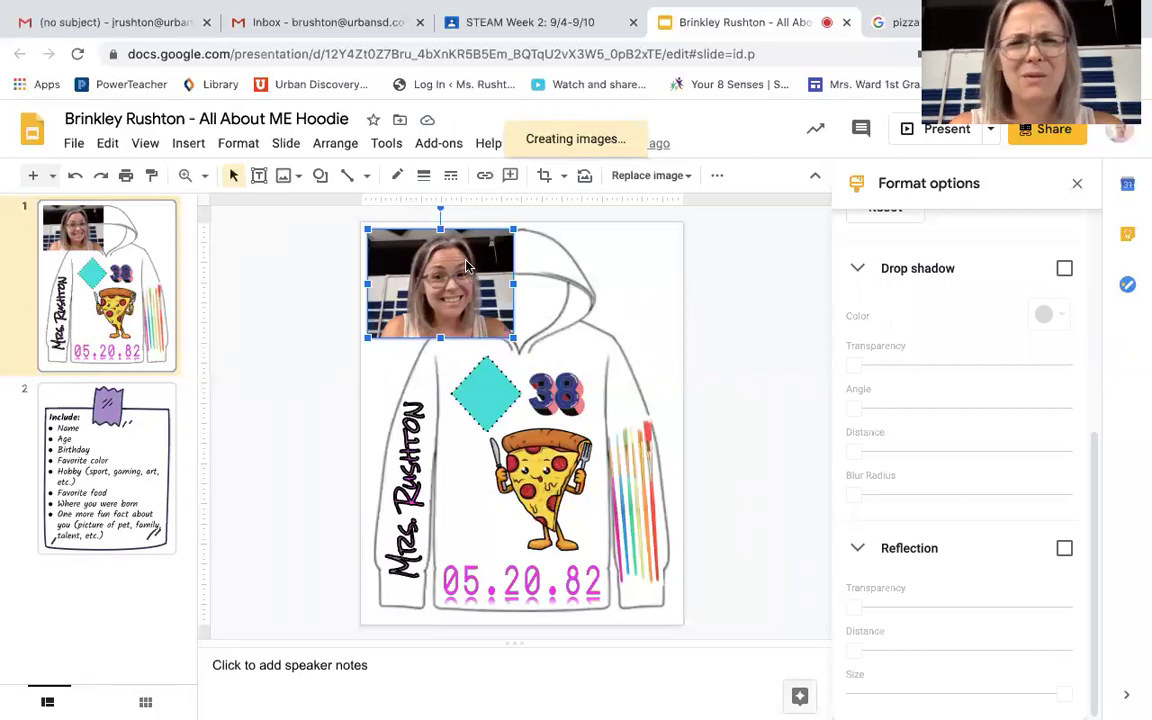
# - Recolor the inserted camera photo with the black-and-white Light 2 option
pyautogui.click(862, 270)
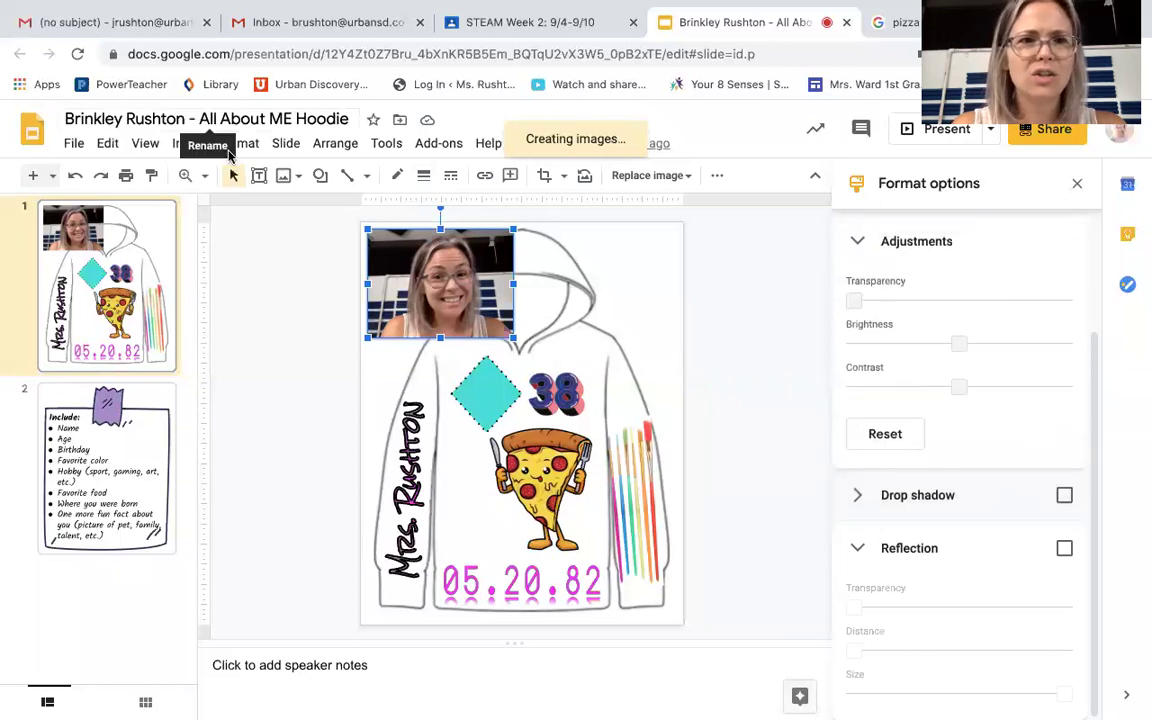
pyautogui.click(857, 241)
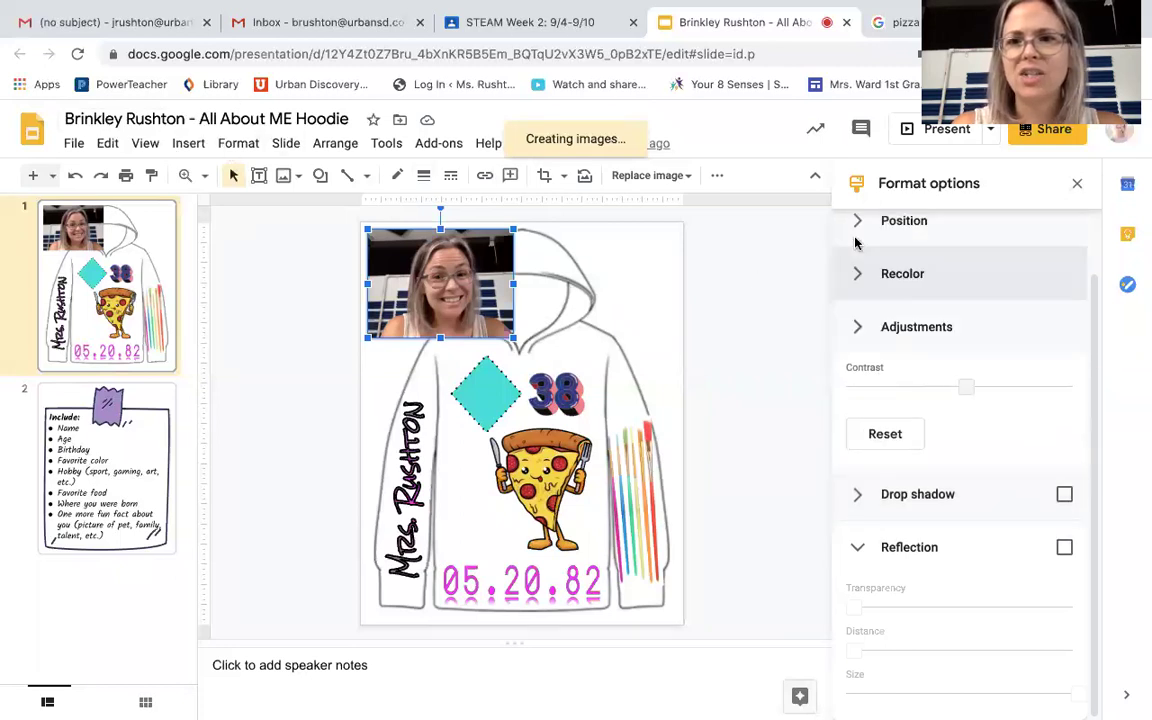
pyautogui.click(865, 344)
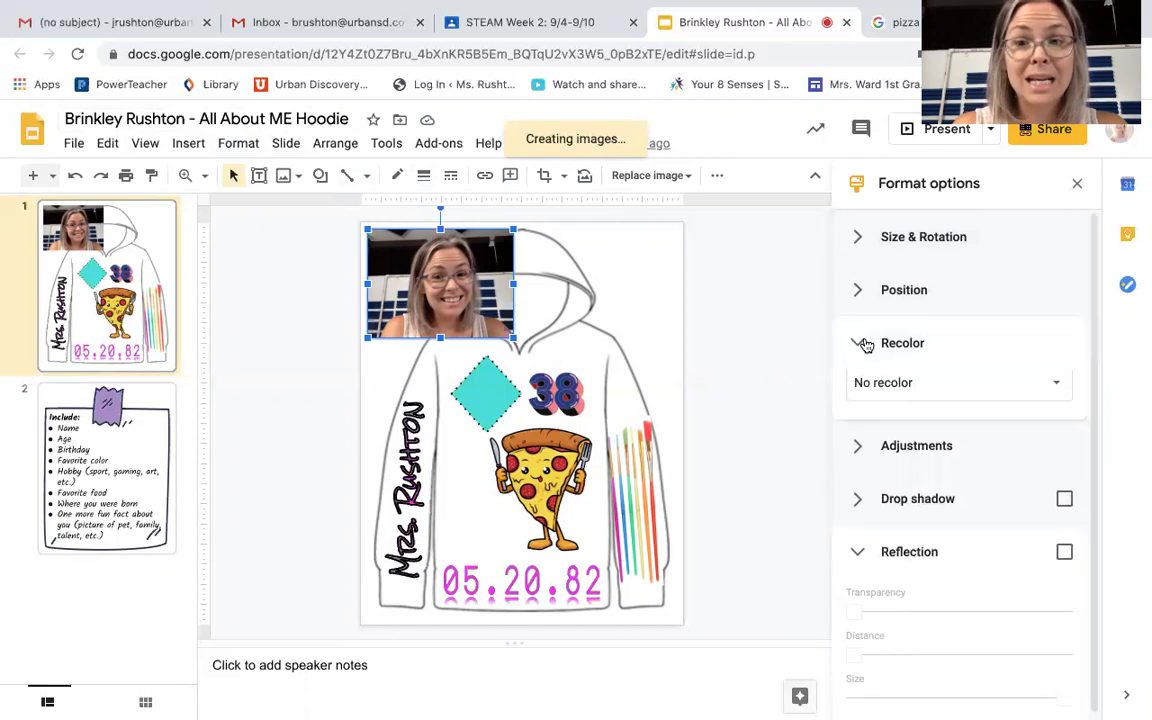
pyautogui.click(868, 393)
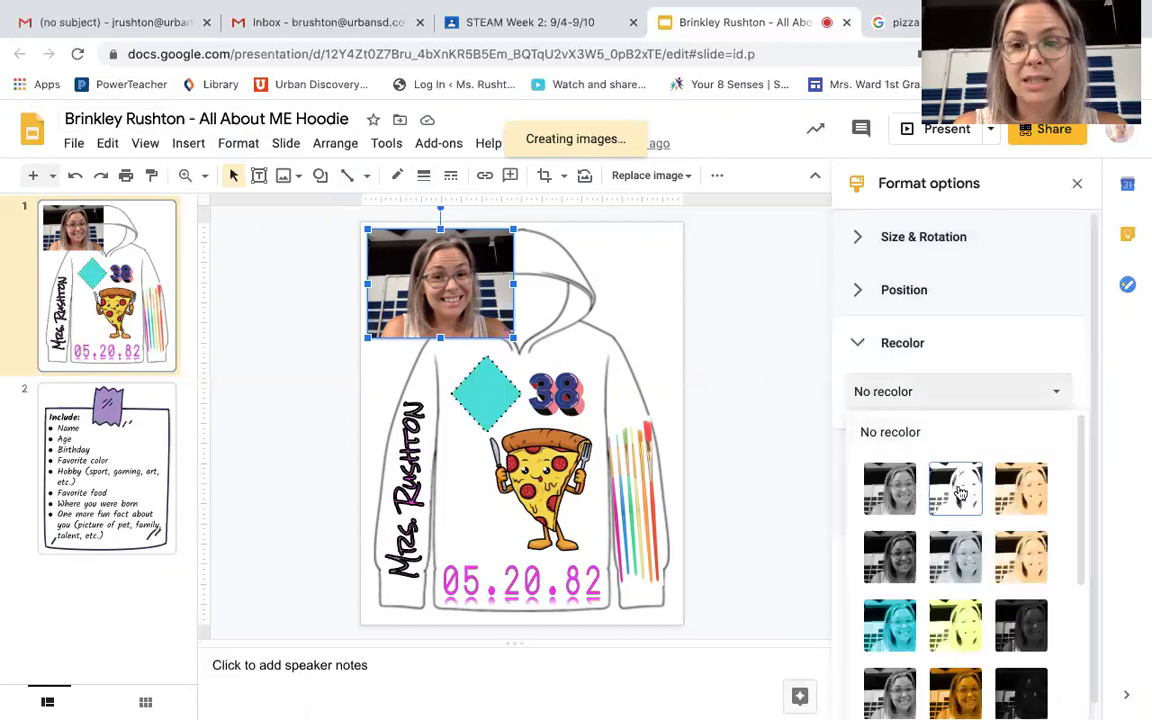
pyautogui.click(958, 490)
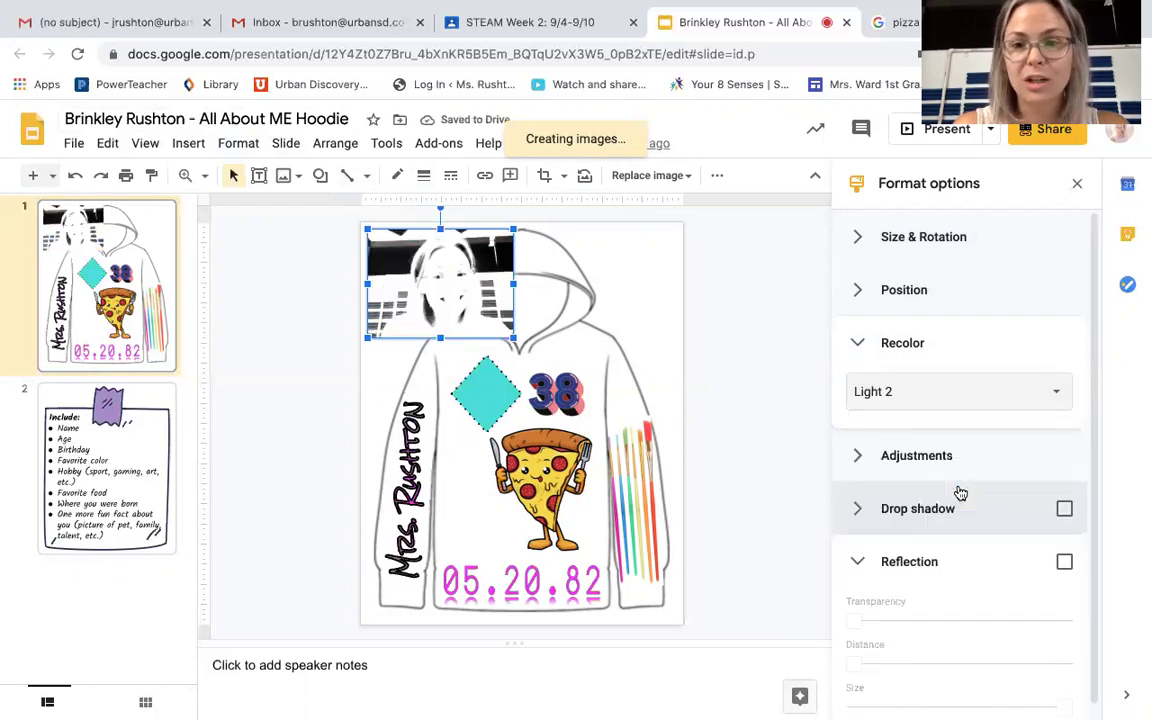
# - Try reduced brightness and lower and higher contrast on the camera photo, and reset its adjustments
pyautogui.scroll(-1, 960, 493)
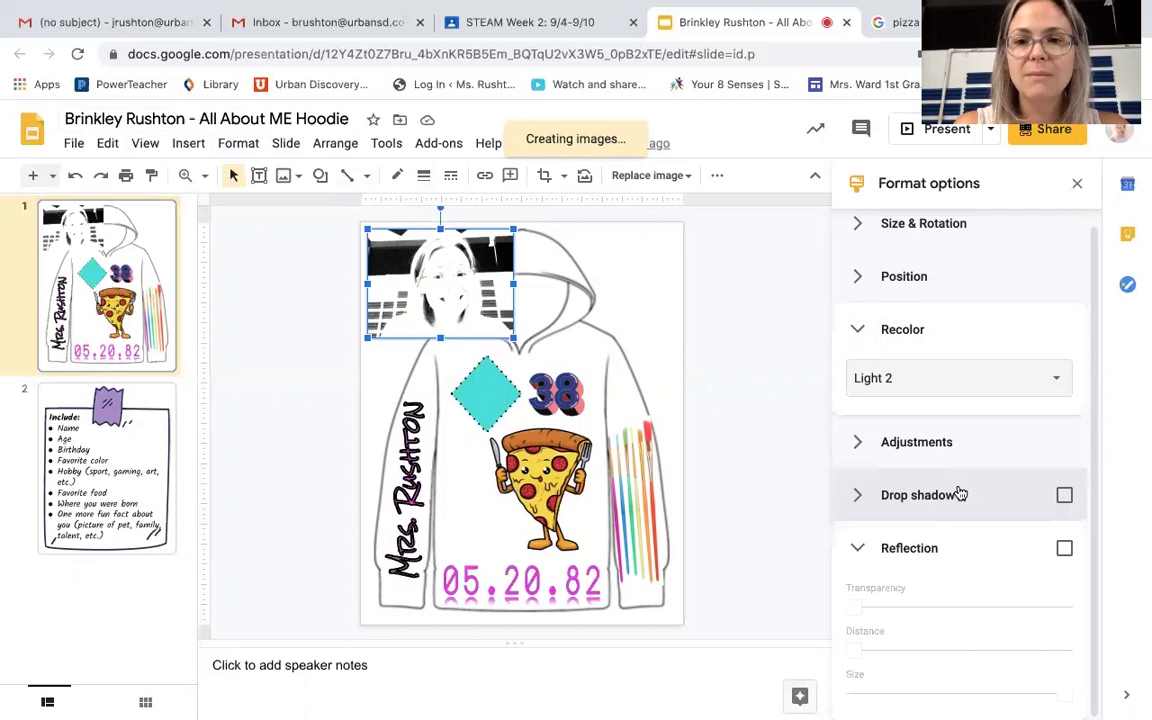
pyautogui.click(857, 442)
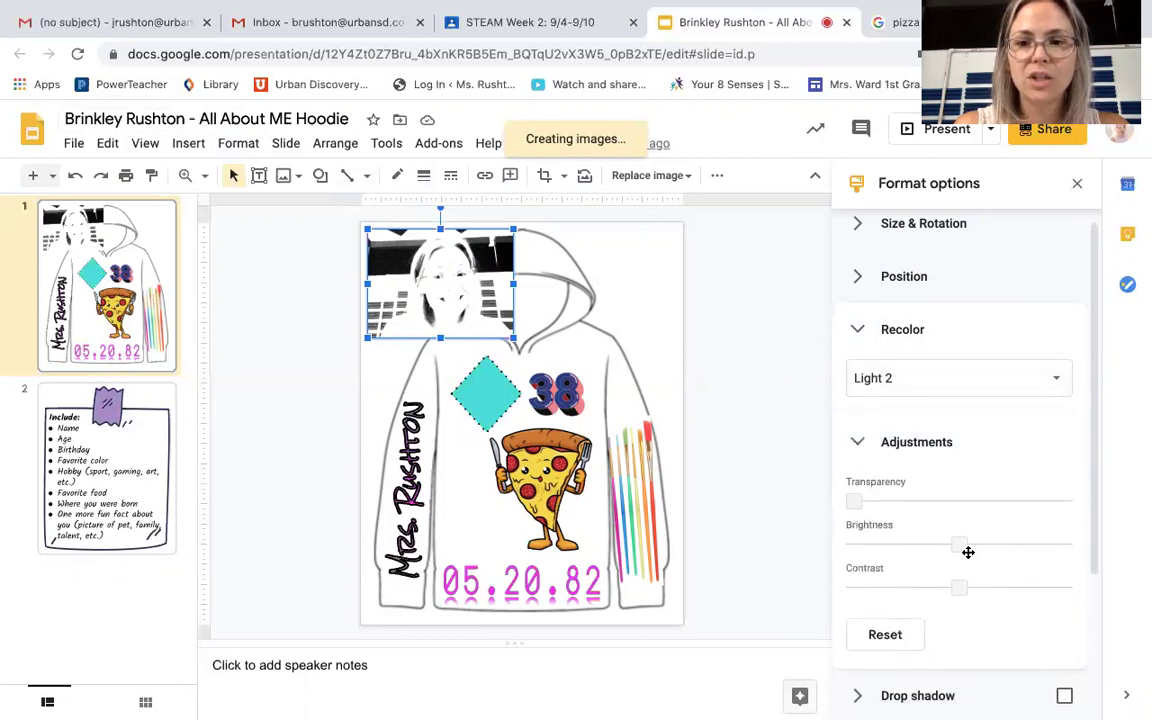
pyautogui.click(882, 549)
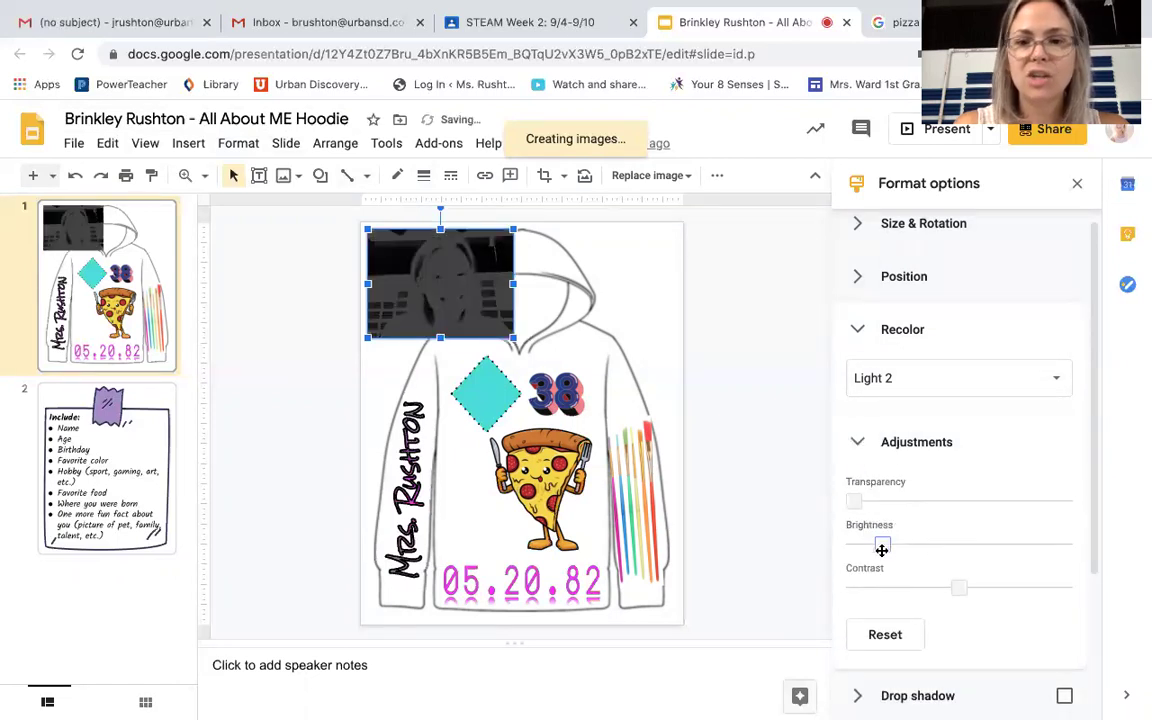
pyautogui.moveTo(882, 549); pyautogui.dragTo(936, 546)
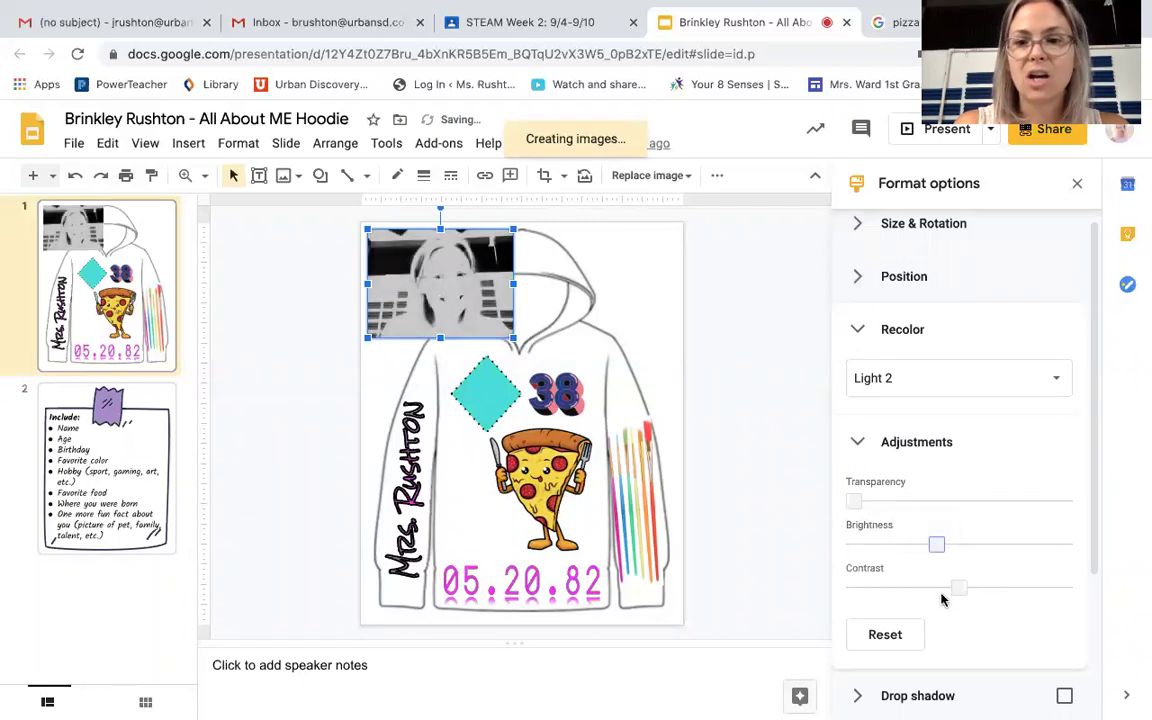
pyautogui.click(903, 586)
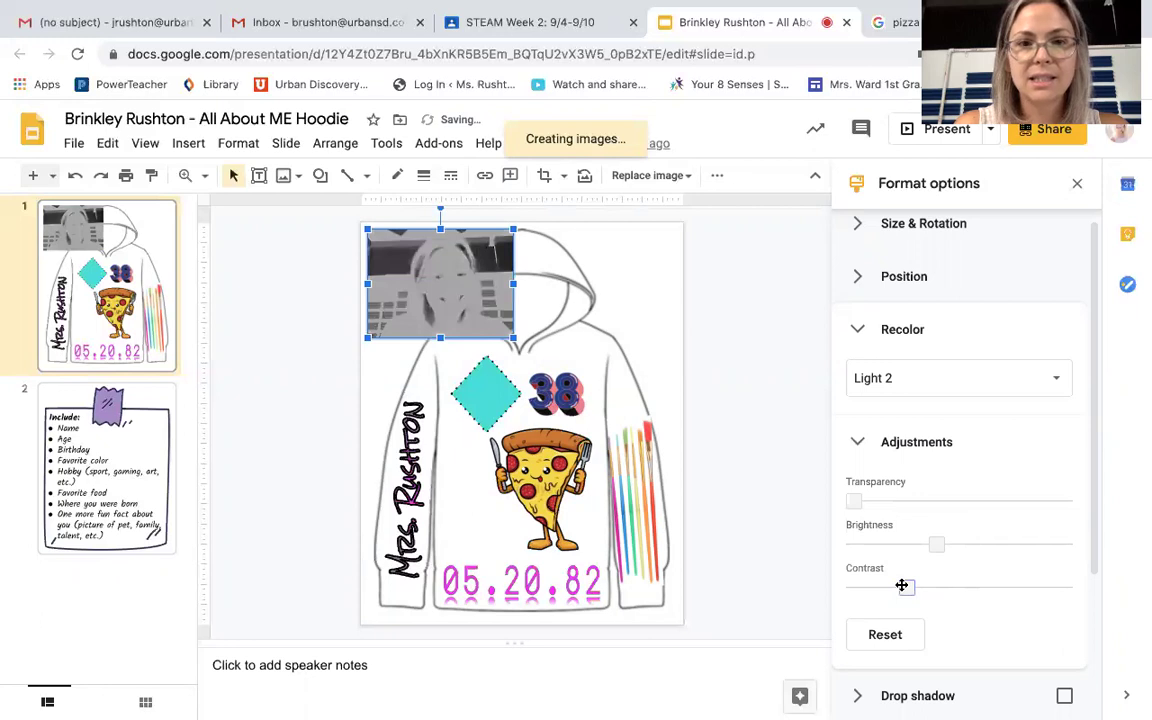
pyautogui.click(1013, 584)
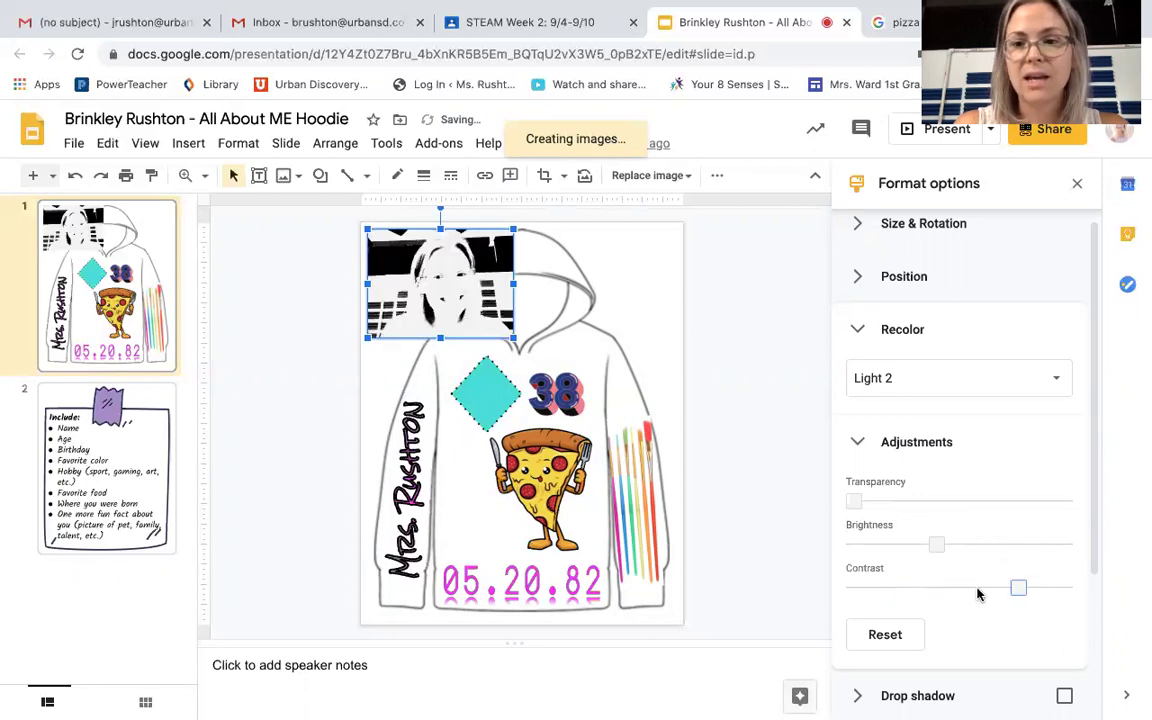
pyautogui.click(885, 636)
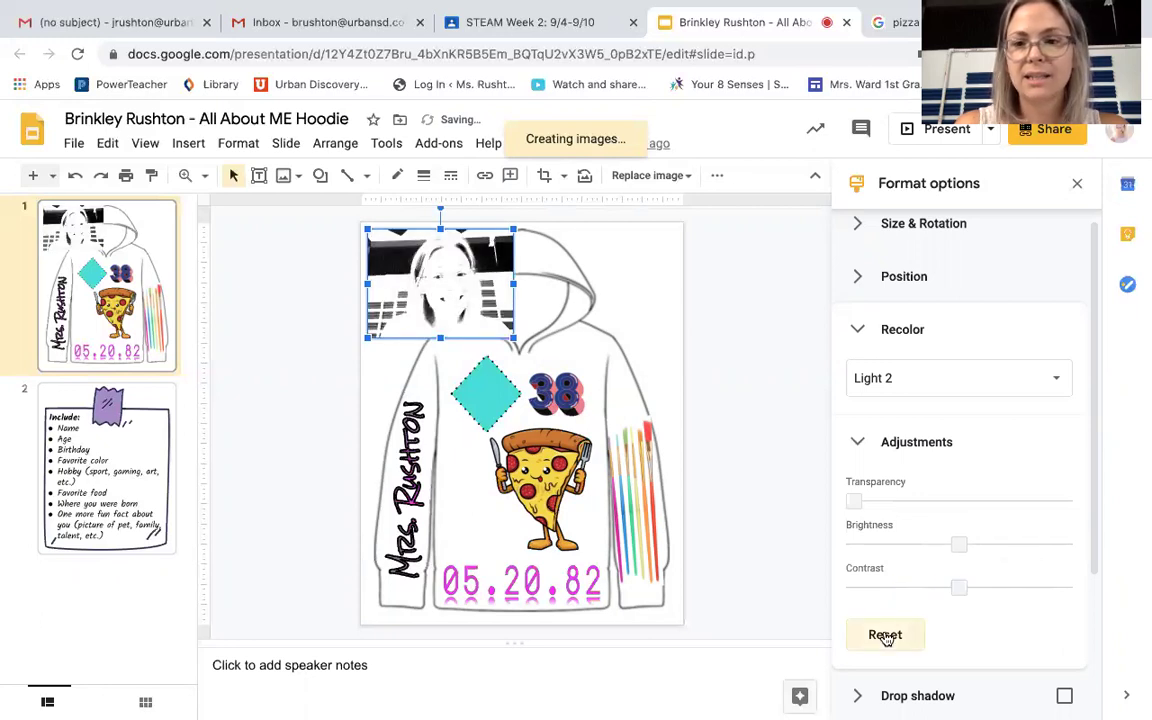
pyautogui.click(720, 330)
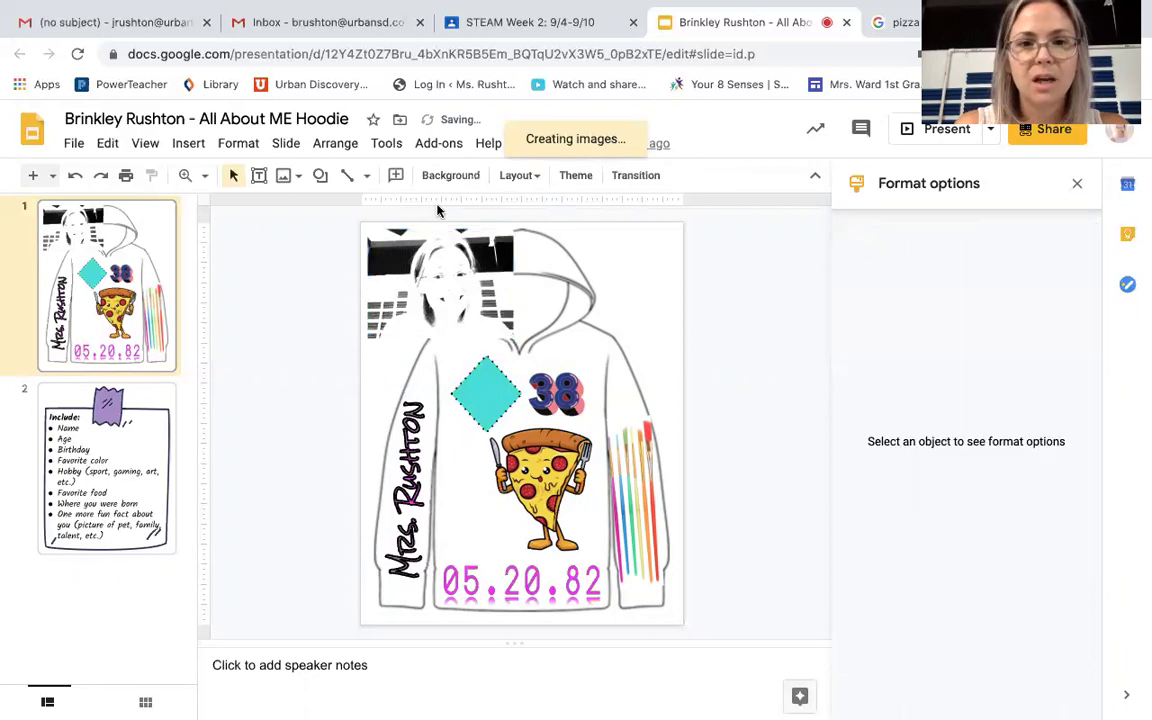
# - Crop both sides of the camera photo in close to the face and move the photo inside the hoodie's hood
pyautogui.click(408, 236)
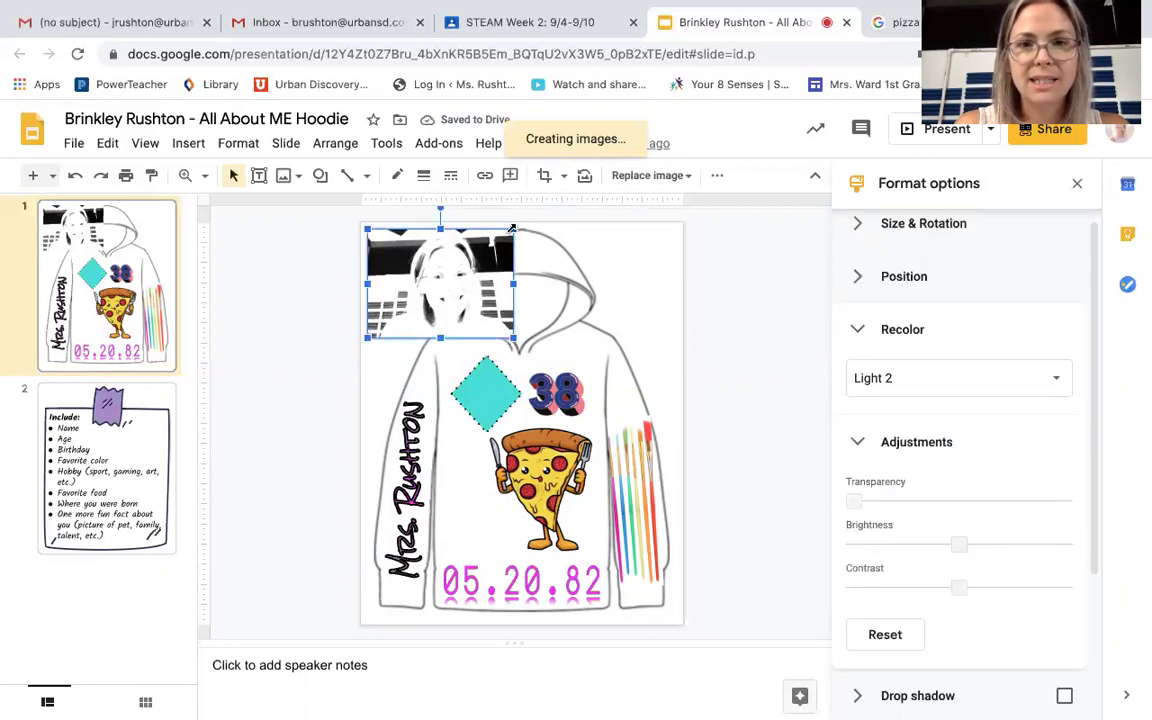
pyautogui.click(544, 175)
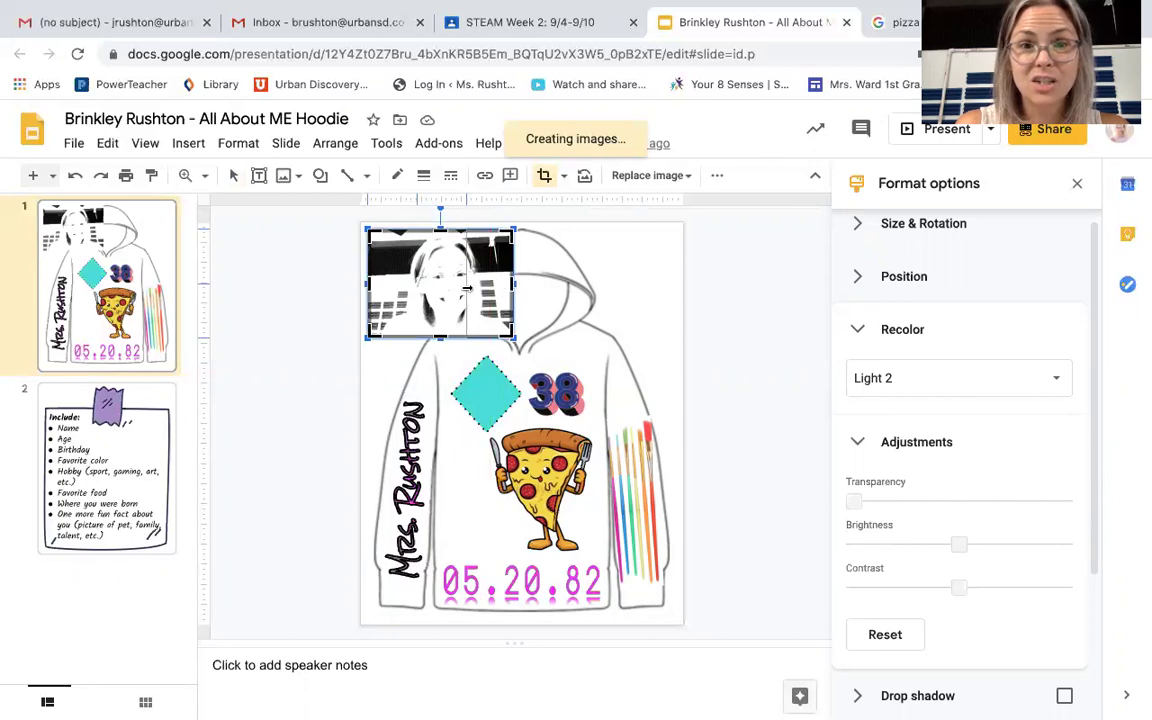
pyautogui.moveTo(467, 288); pyautogui.dragTo(484, 285)
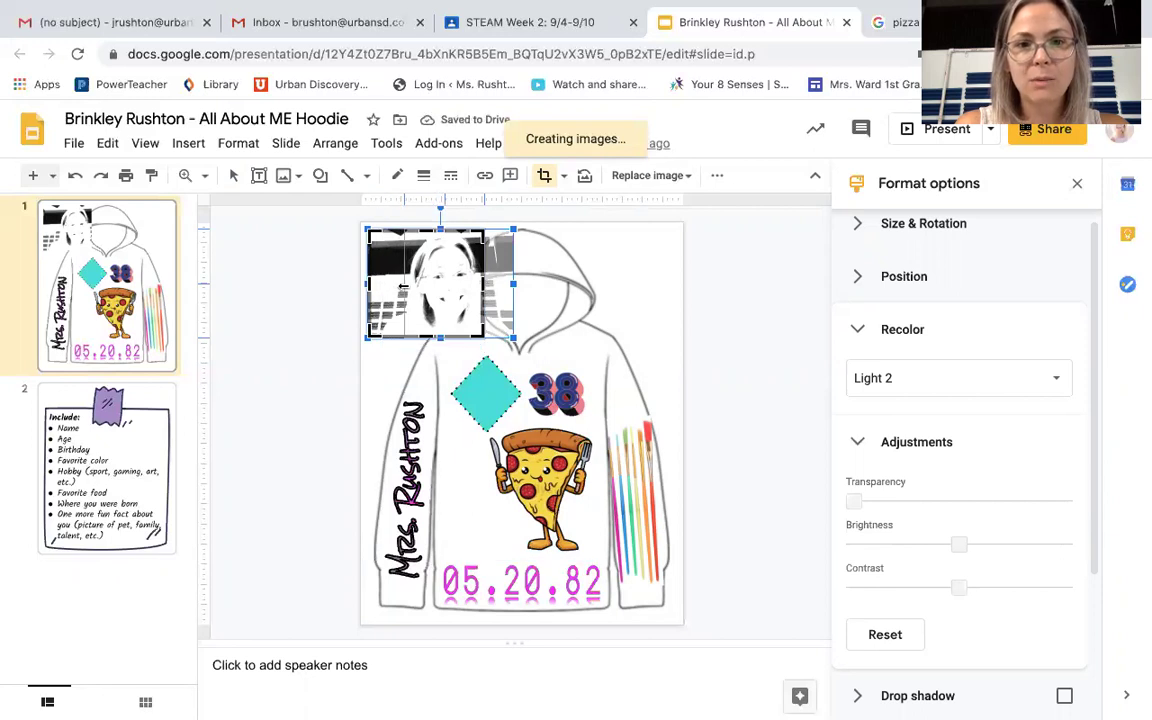
pyautogui.moveTo(368, 285); pyautogui.dragTo(403, 285)
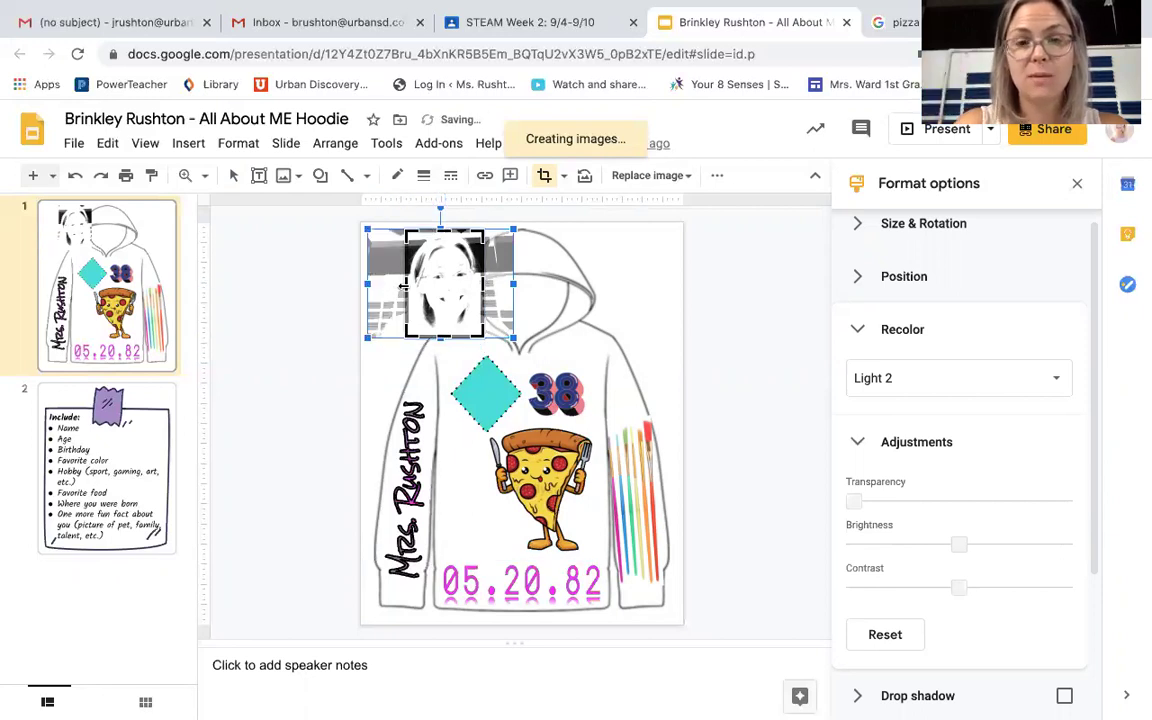
pyautogui.press('Return')
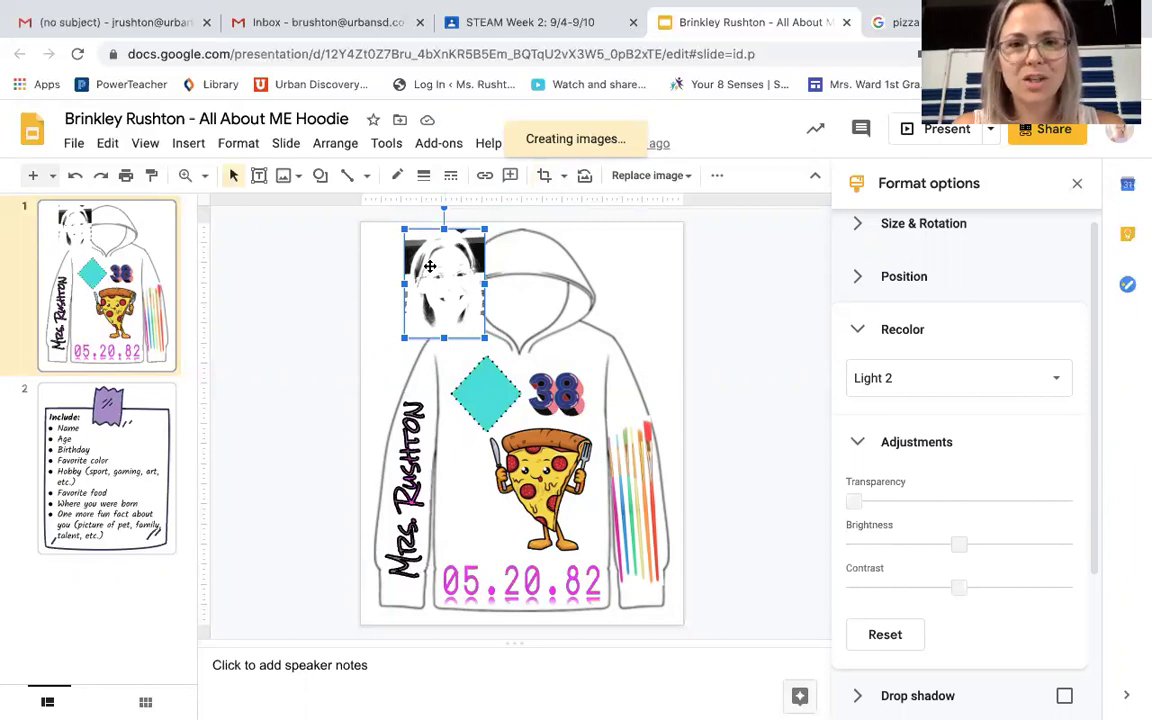
pyautogui.moveTo(474, 289); pyautogui.dragTo(551, 305)
pyautogui.click(307, 303)
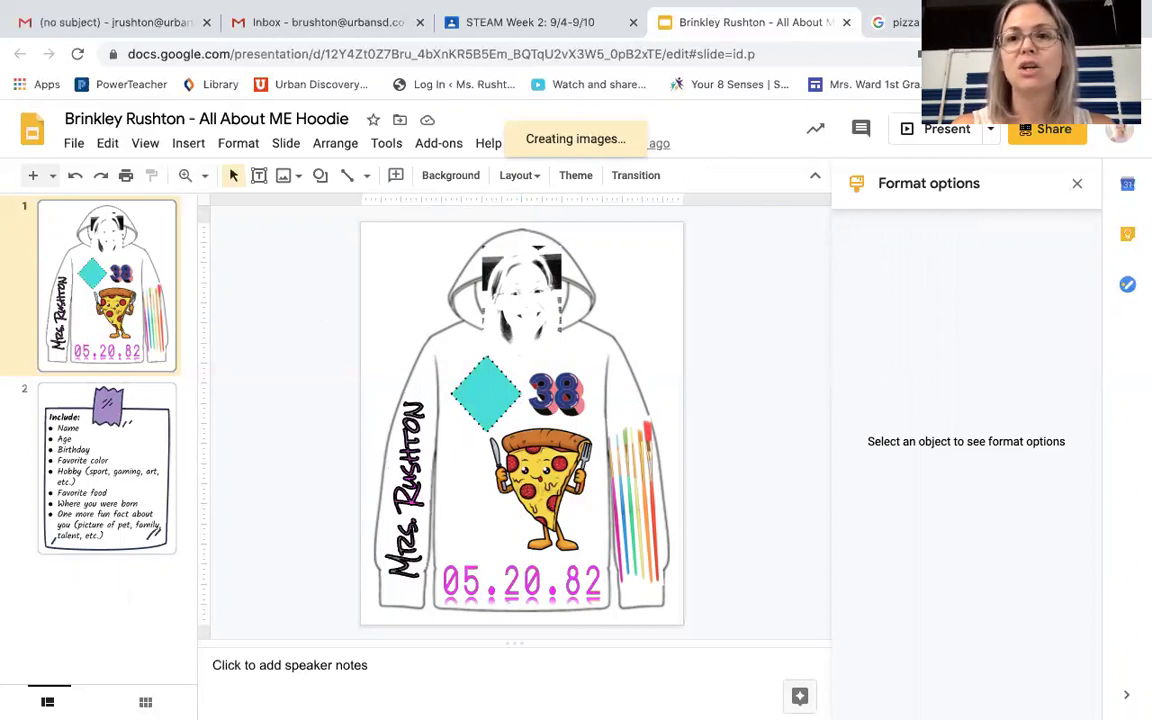
# - Close the hoodie presentation and reopen it from the attached work in the STEAM Week 2 assignment in Google Classroom
pyautogui.click(846, 22)
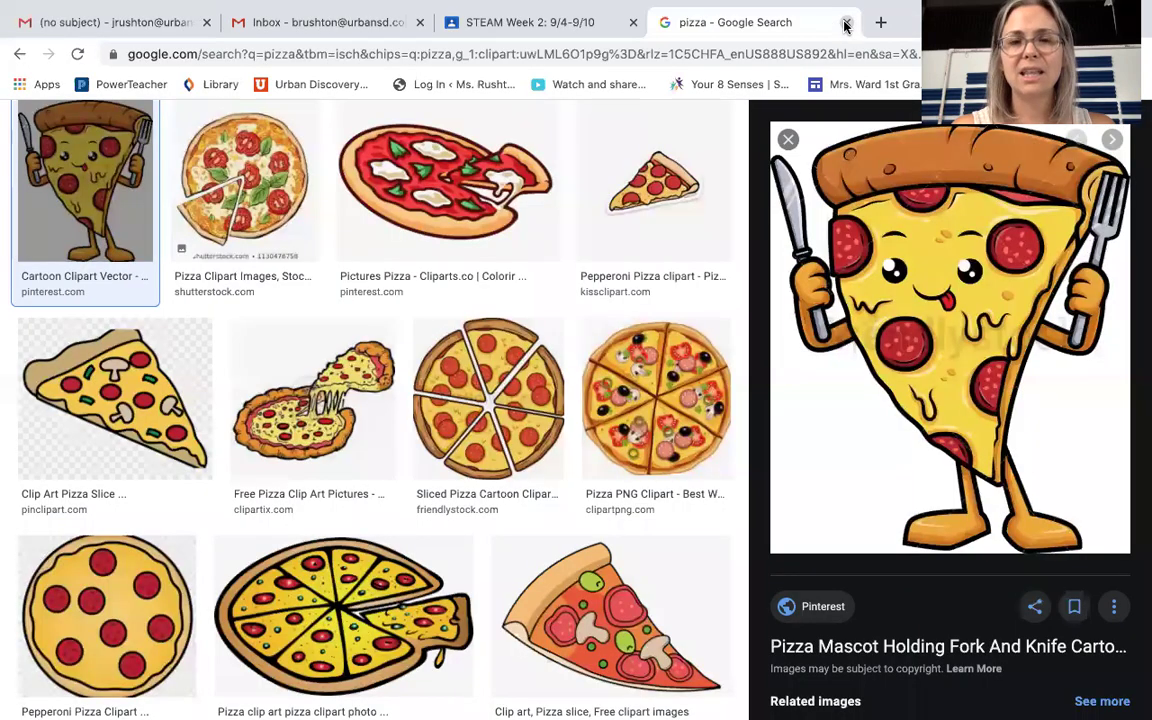
pyautogui.click(474, 30)
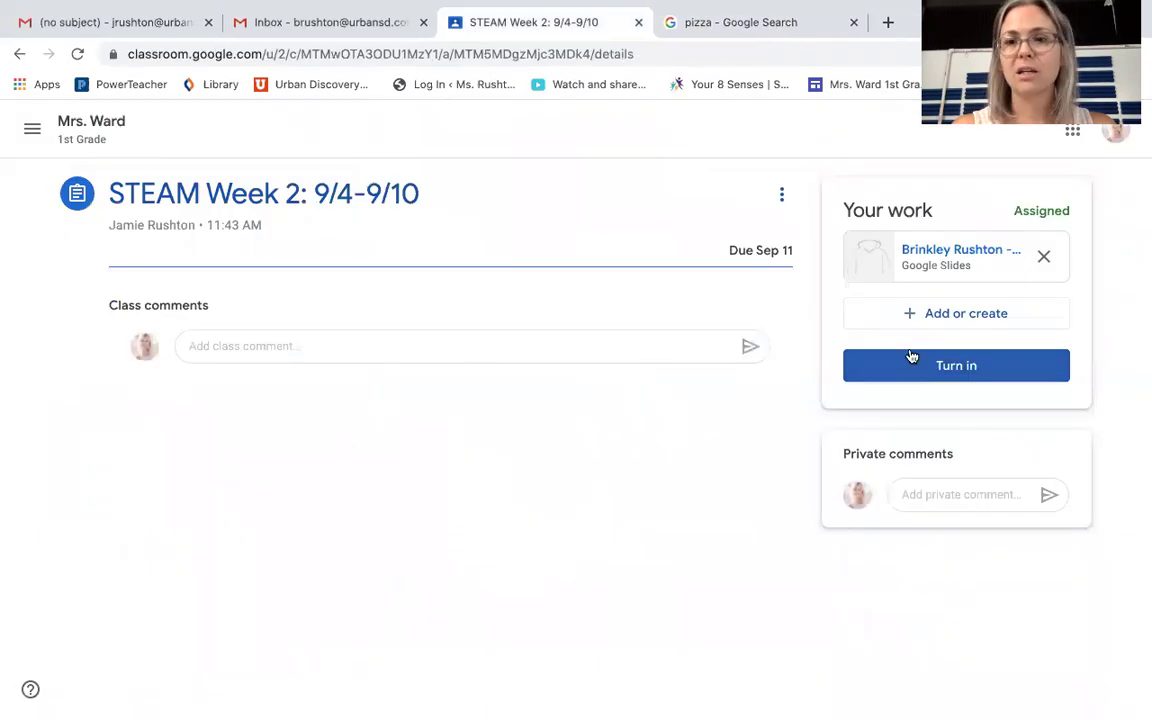
pyautogui.click(905, 250)
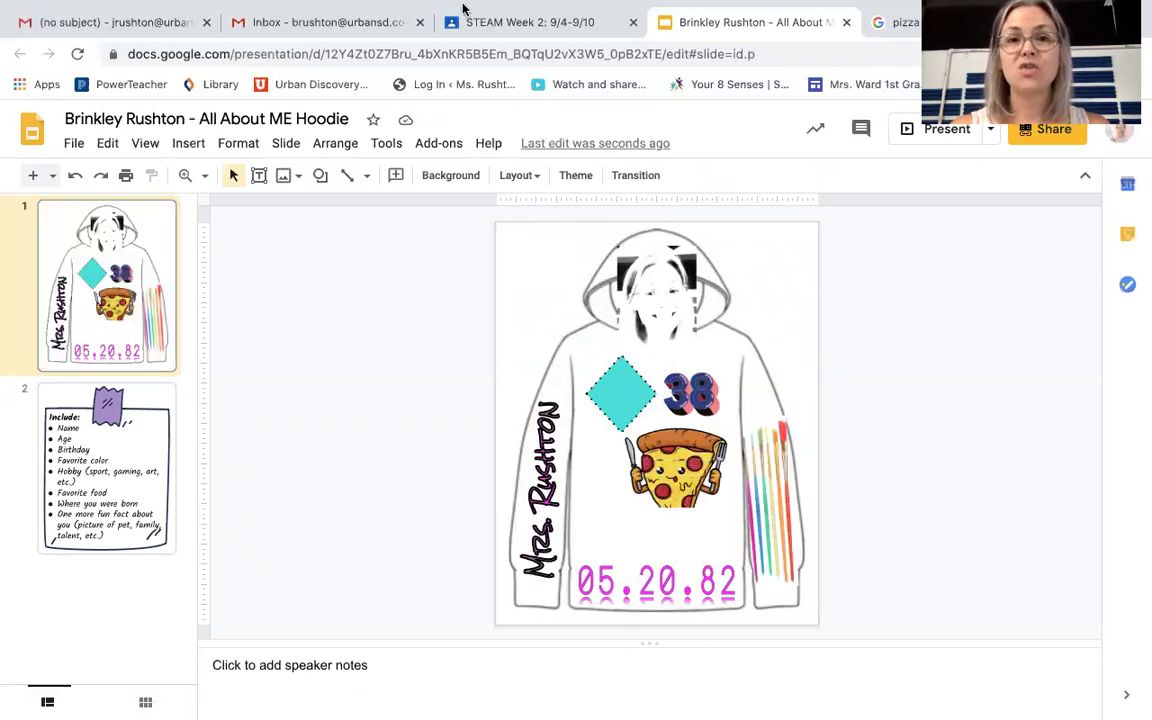
pyautogui.moveTo(462, 8)
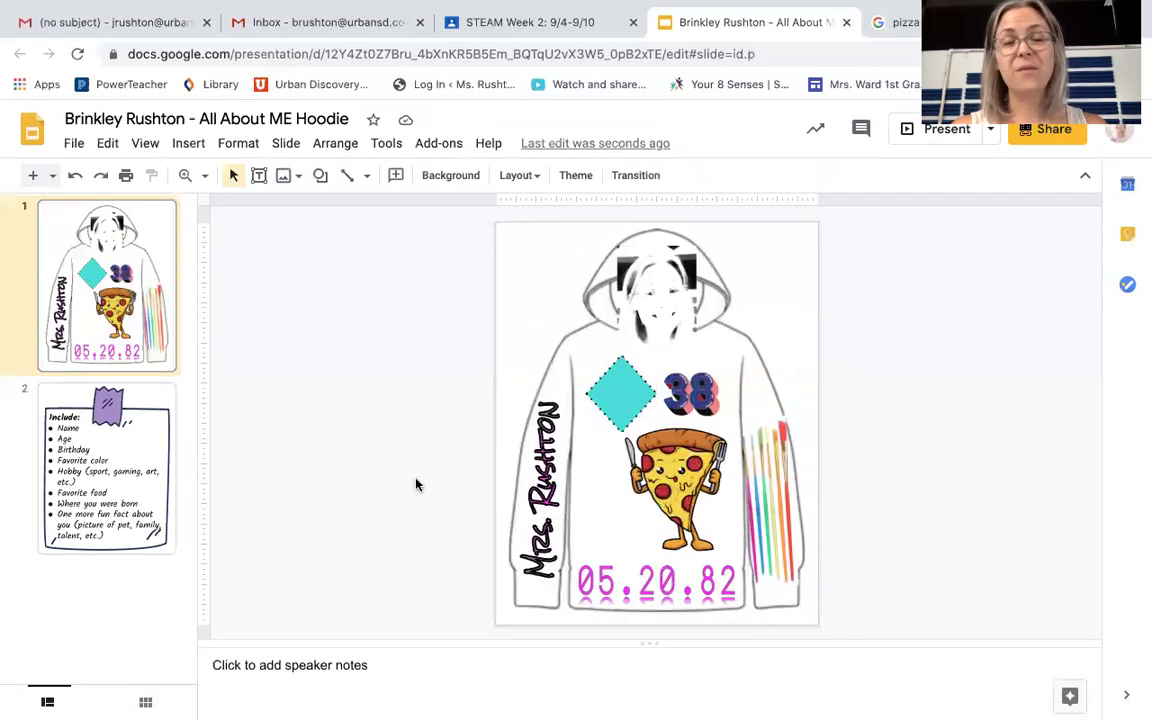